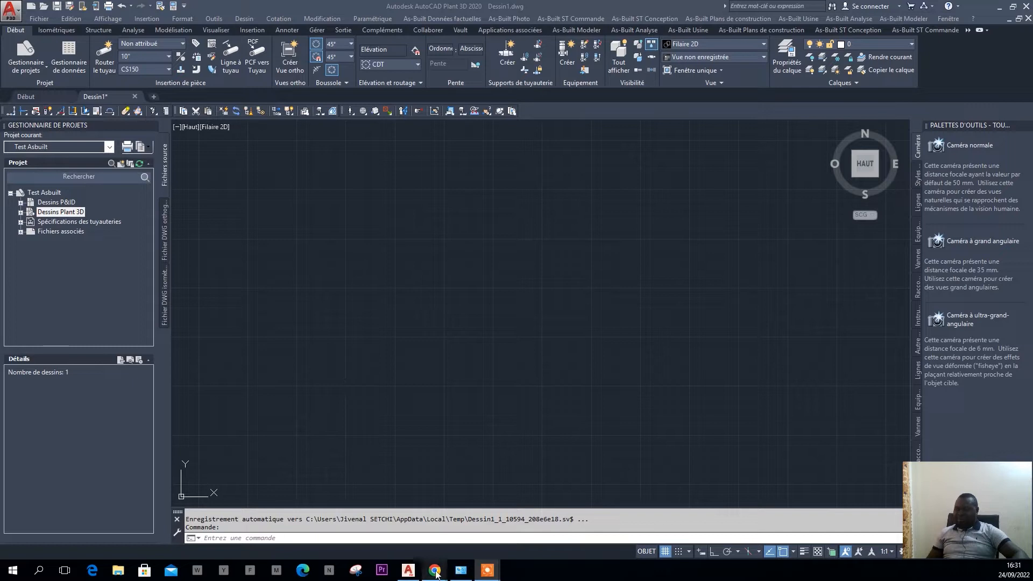
Switch to the FARO SCENE software page in Chrome and examine its product description and trial offer
{"action": "mouse_move", "coordinate": [434, 574]}
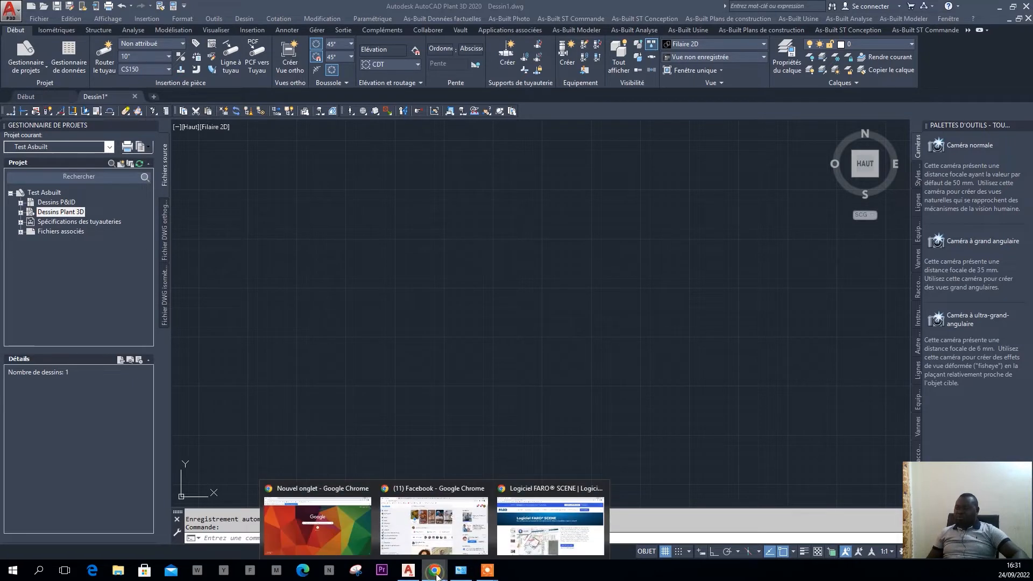
{"action": "left_click", "coordinate": [548, 524]}
{"action": "scroll", "coordinate": [672, 274], "scroll_direction": "down", "scroll_amount": 3}
{"action": "scroll", "coordinate": [668, 288], "scroll_direction": "up", "scroll_amount": 3}
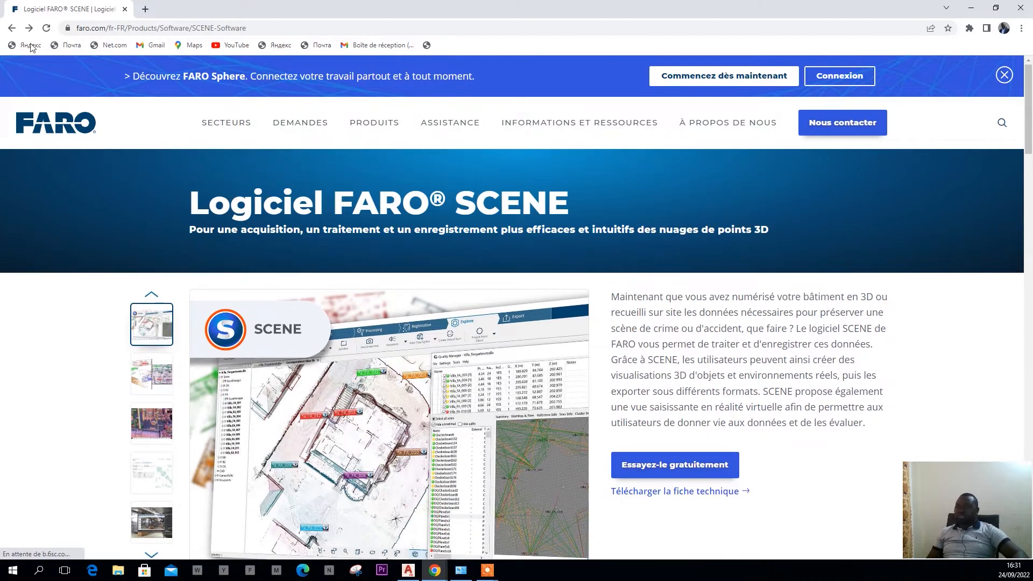
{"action": "scroll", "coordinate": [588, 230], "scroll_direction": "down", "scroll_amount": 1}
{"action": "scroll", "coordinate": [807, 161], "scroll_direction": "up", "scroll_amount": 1}
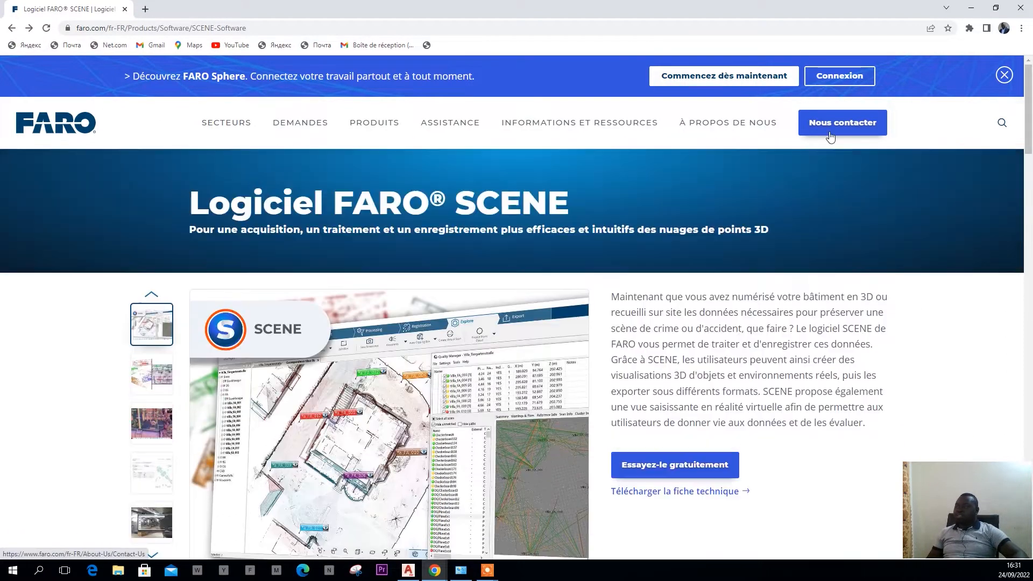
{"action": "scroll", "coordinate": [639, 353], "scroll_direction": "down", "scroll_amount": 2}
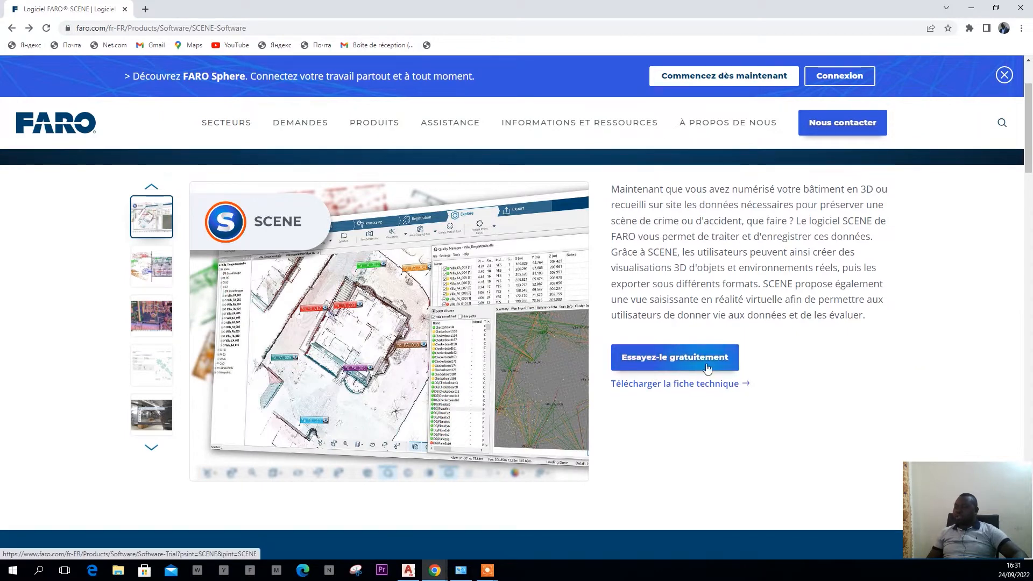
Open the free trial request page for FARO SCENE and reload it
{"action": "left_click", "coordinate": [666, 367]}
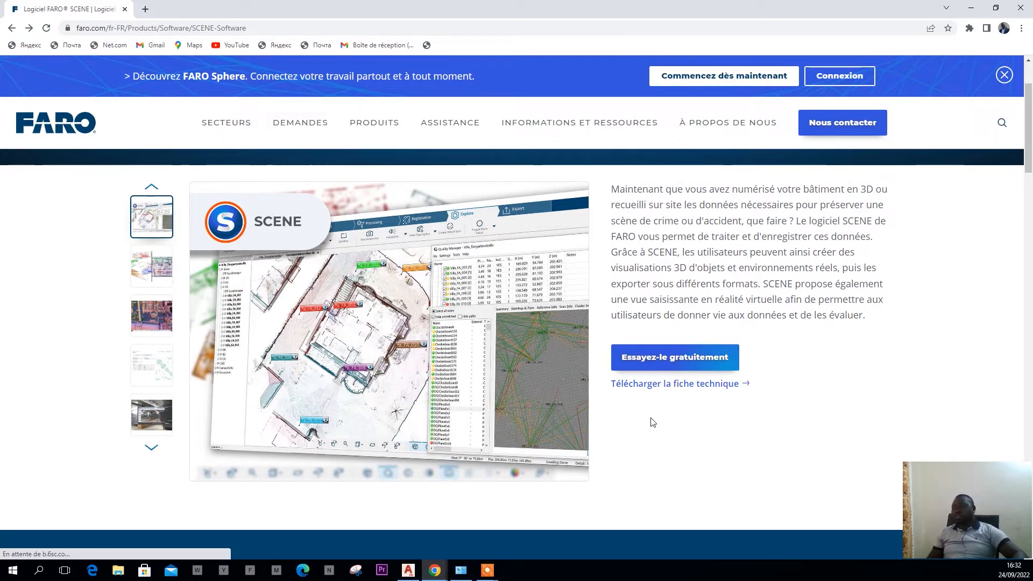
{"action": "left_click", "coordinate": [665, 364]}
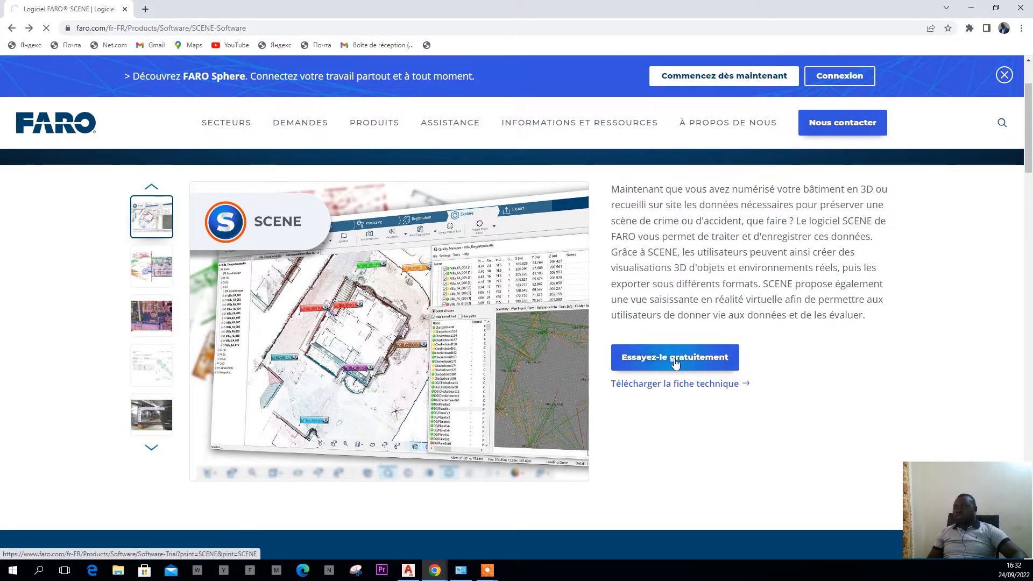
{"action": "scroll", "coordinate": [635, 373], "scroll_direction": "down", "scroll_amount": 2}
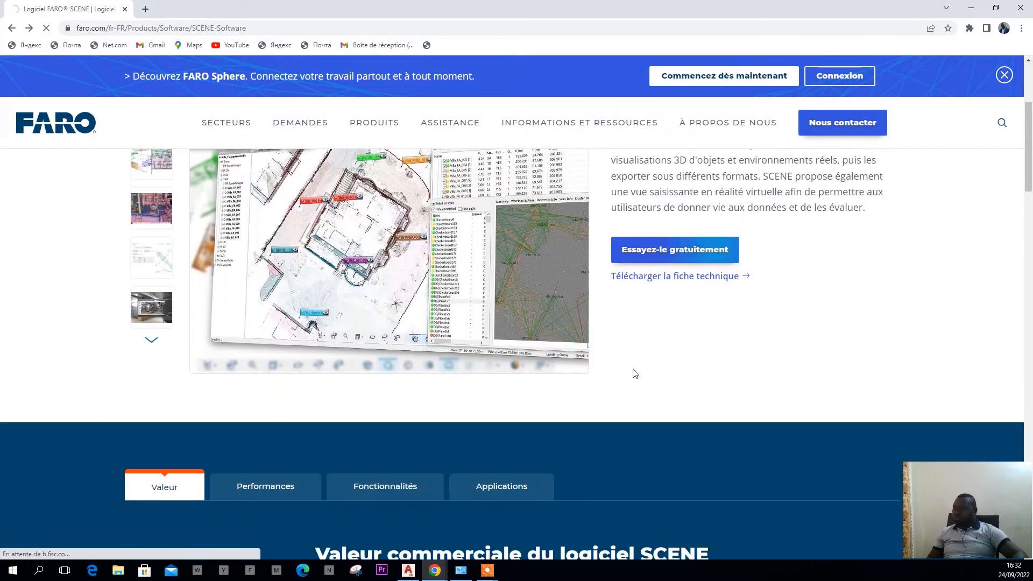
{"action": "scroll", "coordinate": [634, 371], "scroll_direction": "up", "scroll_amount": 3}
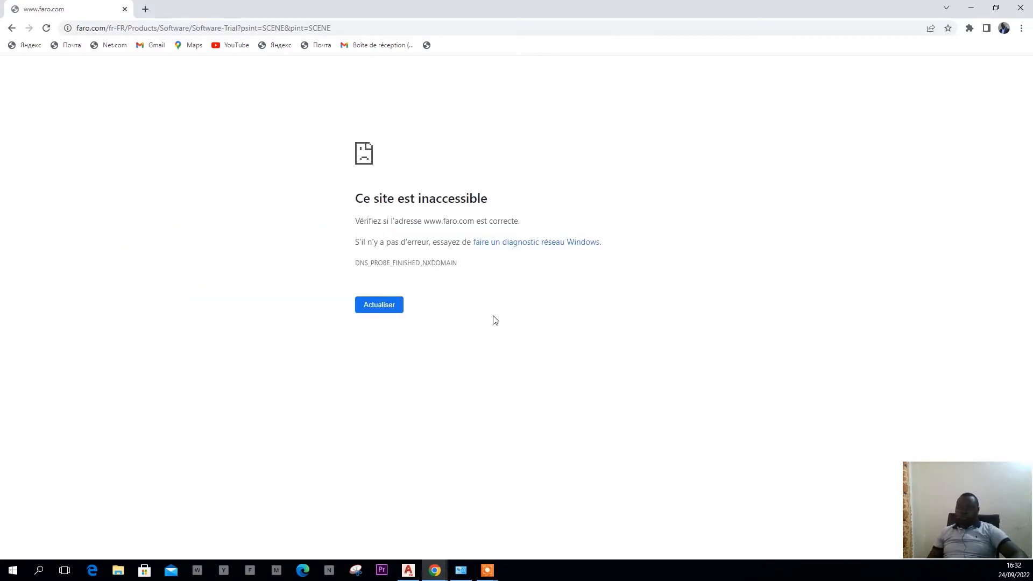
{"action": "left_click", "coordinate": [379, 308]}
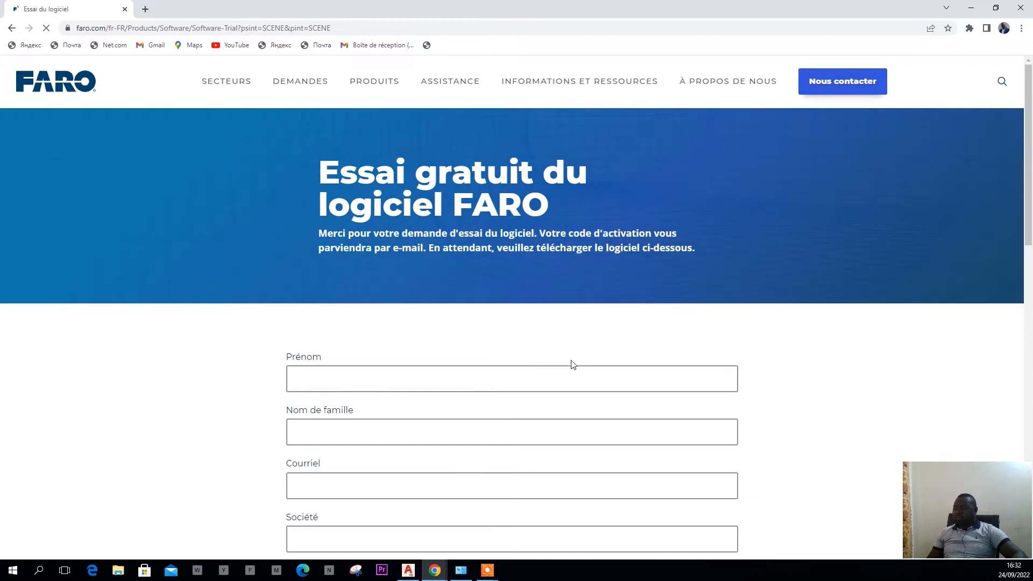
Look through the required fields of the FARO trial request form and return to AutoCAD Plant 3D
{"action": "scroll", "coordinate": [503, 382], "scroll_direction": "down", "scroll_amount": 3}
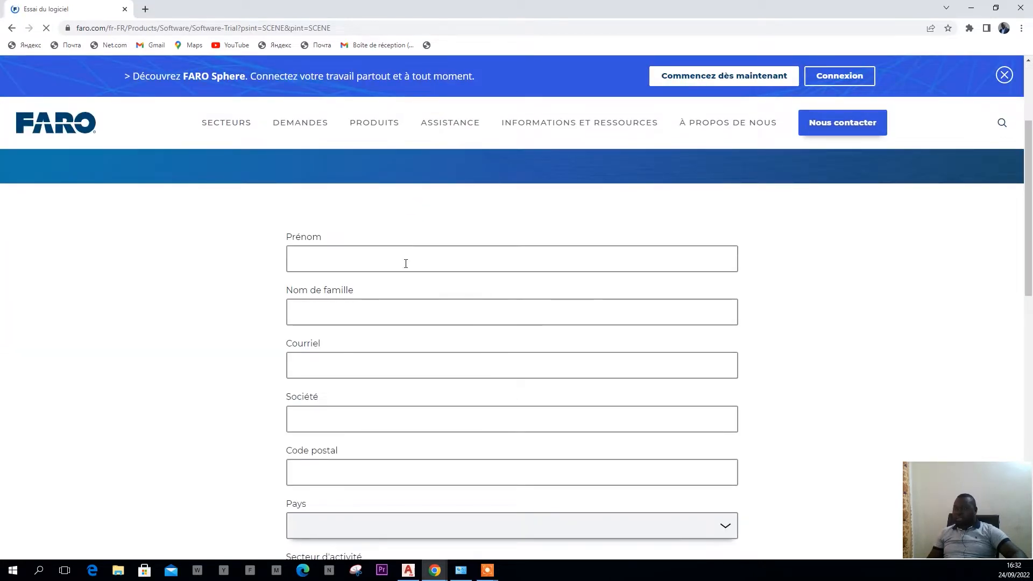
{"action": "scroll", "coordinate": [406, 284], "scroll_direction": "down", "scroll_amount": 6}
{"action": "scroll", "coordinate": [358, 301], "scroll_direction": "up", "scroll_amount": 5}
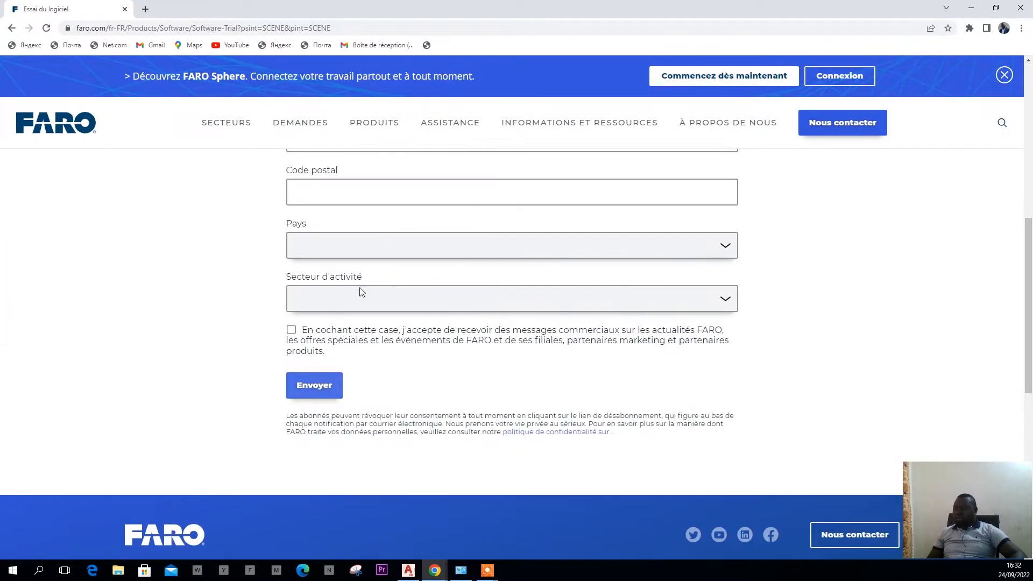
{"action": "scroll", "coordinate": [673, 386], "scroll_direction": "up", "scroll_amount": 5}
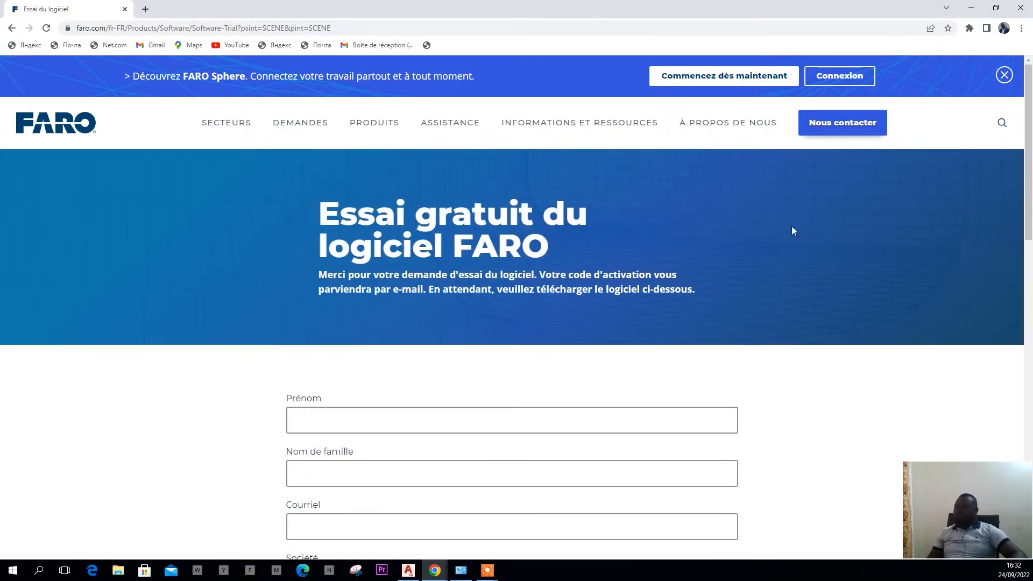
{"action": "left_click", "coordinate": [971, 7]}
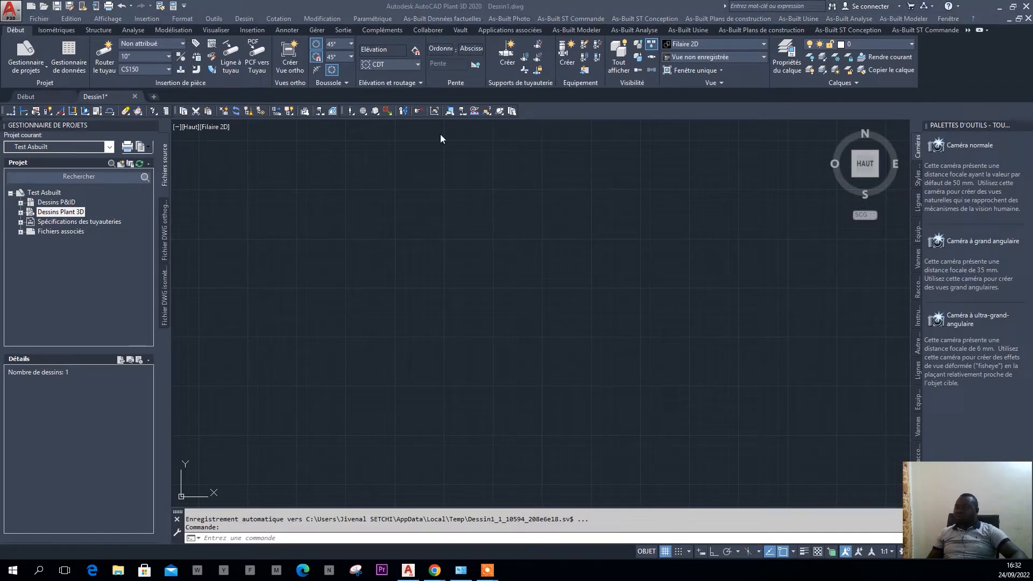
Look through the As-Built tool sets: Modeler, Usine, Plans de construction, ST Conception and ST Commande
{"action": "left_click", "coordinate": [557, 299]}
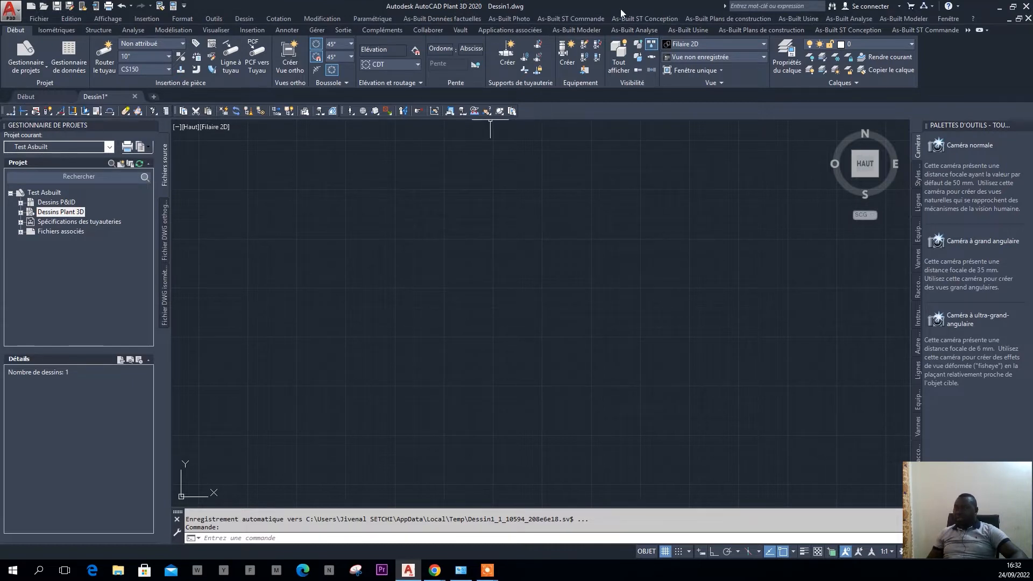
{"action": "left_click", "coordinate": [592, 31]}
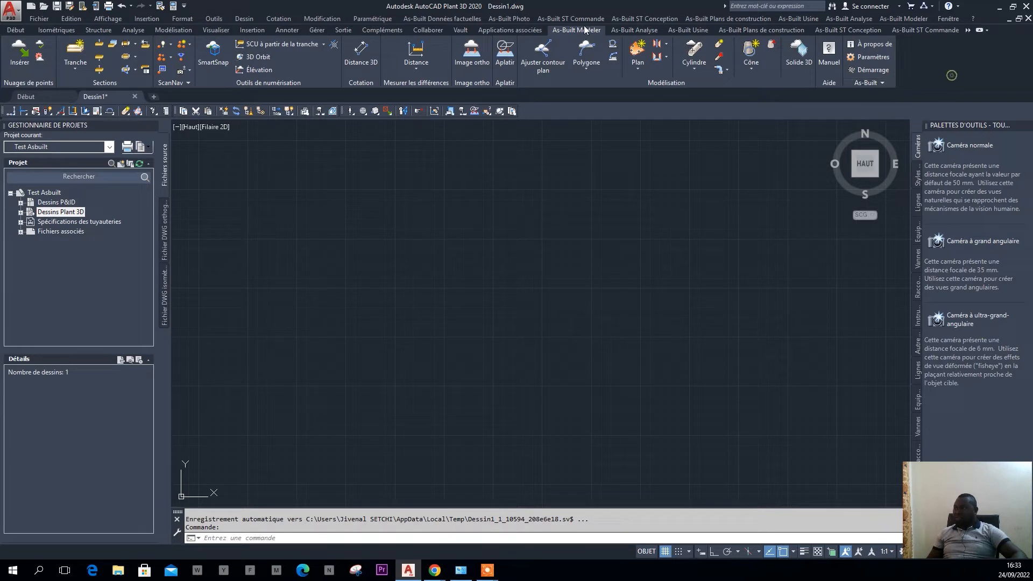
{"action": "left_click", "coordinate": [677, 30]}
{"action": "left_click", "coordinate": [743, 31]}
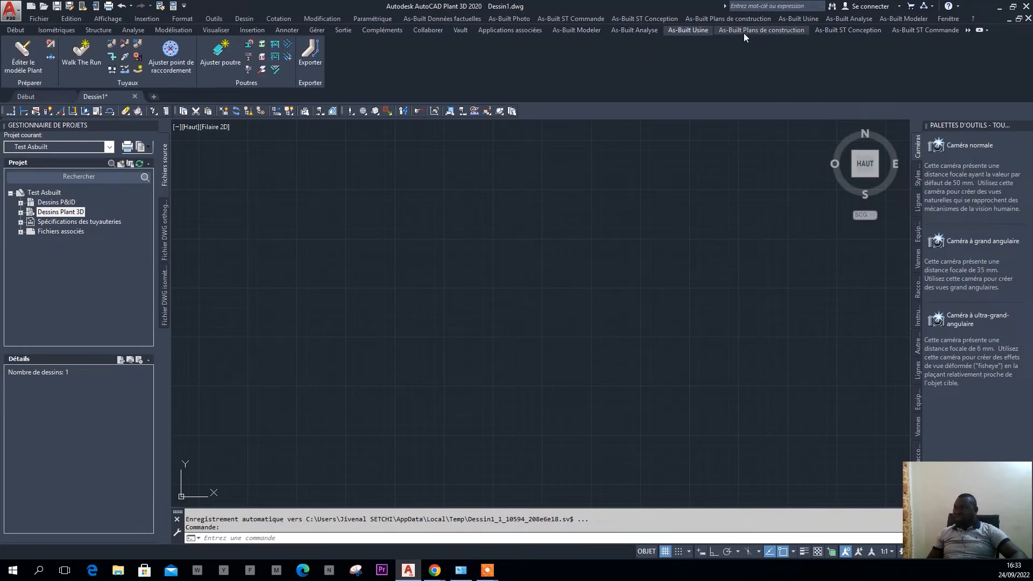
{"action": "left_click", "coordinate": [839, 30]}
{"action": "left_click", "coordinate": [907, 31]}
{"action": "left_click", "coordinate": [577, 31]}
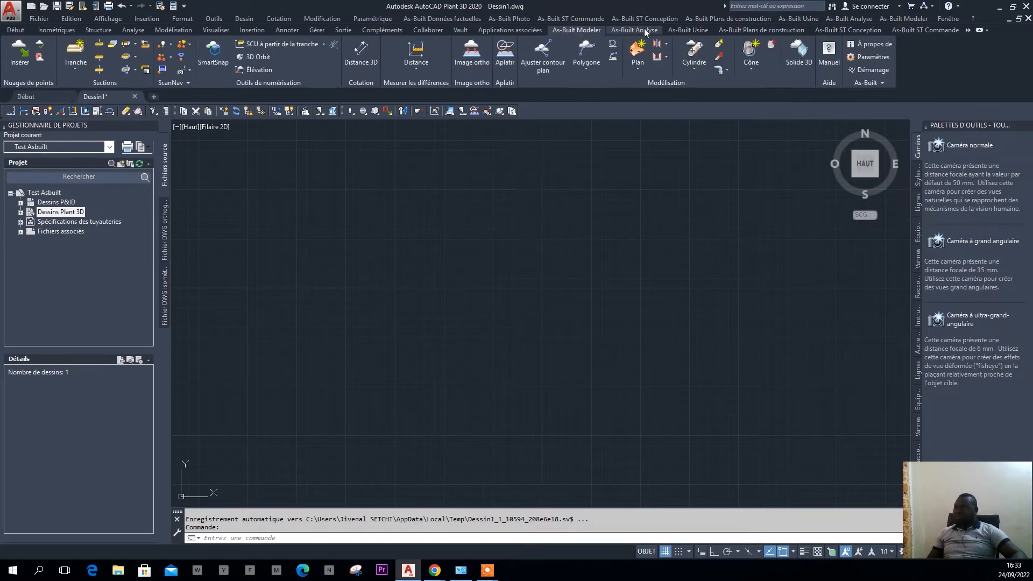
{"action": "left_click", "coordinate": [679, 31]}
{"action": "left_click", "coordinate": [740, 31]}
{"action": "left_click", "coordinate": [835, 31]}
{"action": "left_click", "coordinate": [917, 30]}
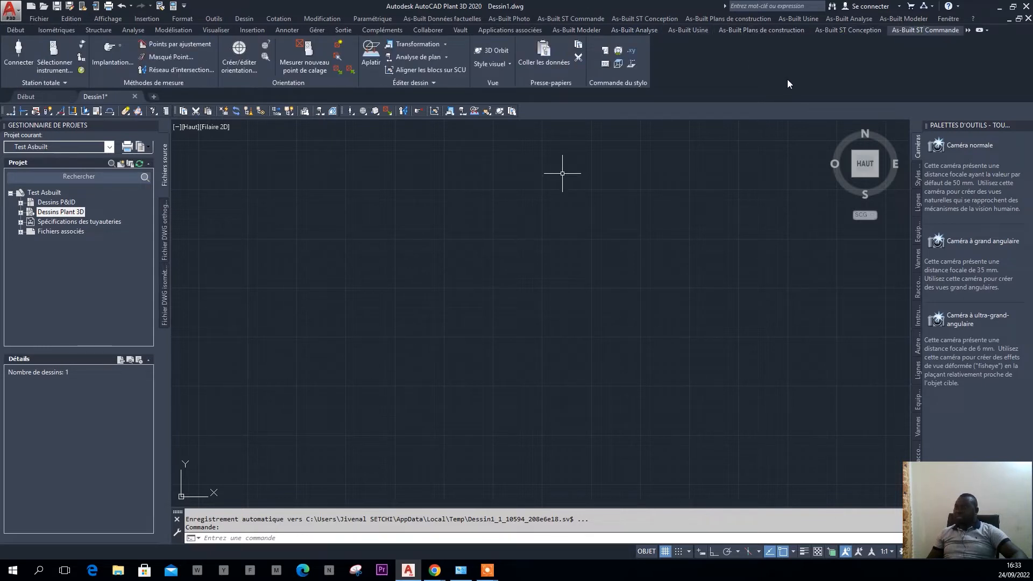
{"action": "left_click", "coordinate": [537, 230]}
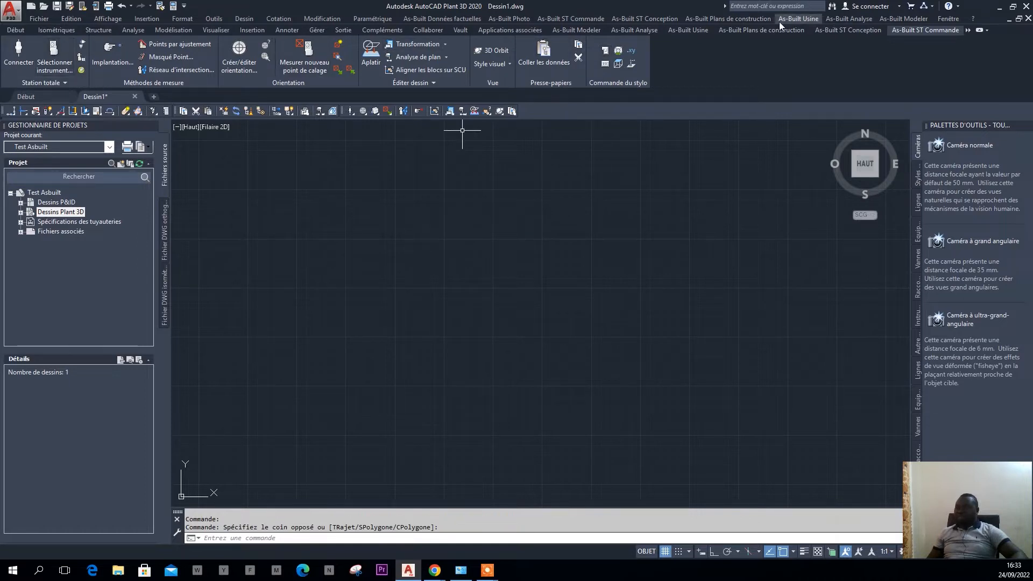
{"action": "left_click", "coordinate": [364, 196]}
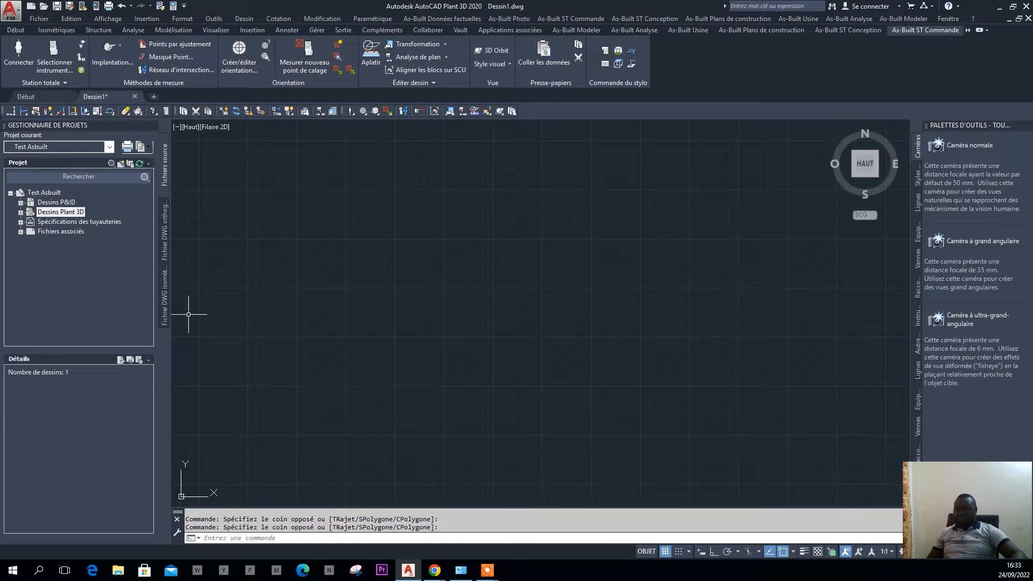
Switch to the YouTube playlist in Chrome, look through the AutoCAD Plant 3D tutorials, and return to AutoCAD Plant 3D
{"action": "key", "text": "alt+Tab"}
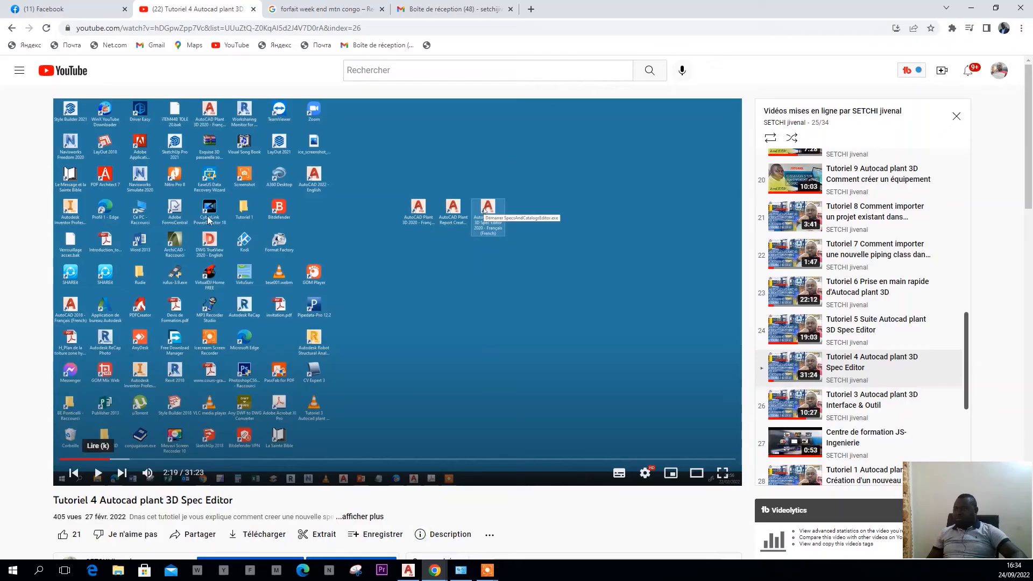
{"action": "left_click", "coordinate": [79, 27]}
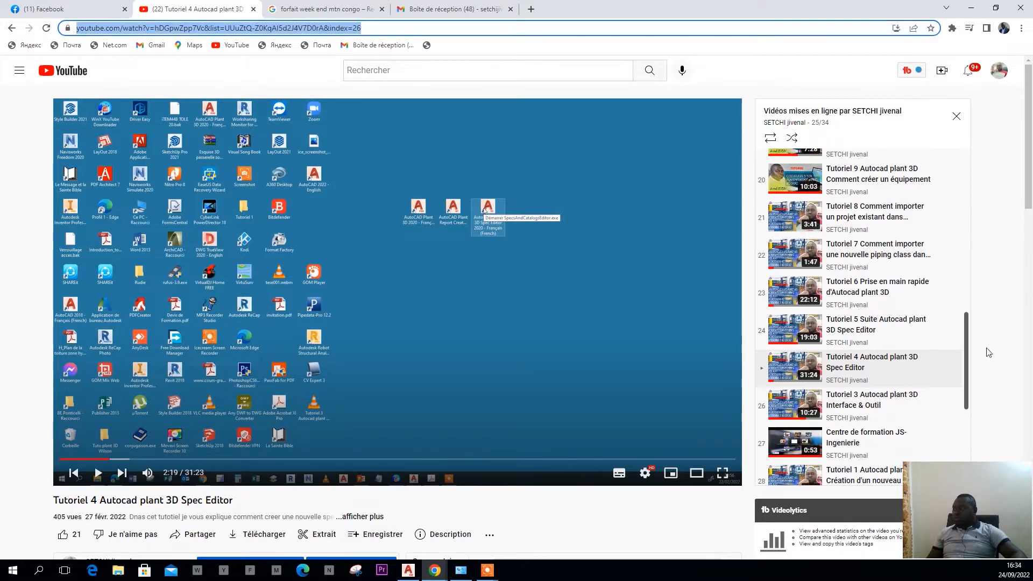
{"action": "scroll", "coordinate": [914, 371], "scroll_direction": "down", "scroll_amount": 1}
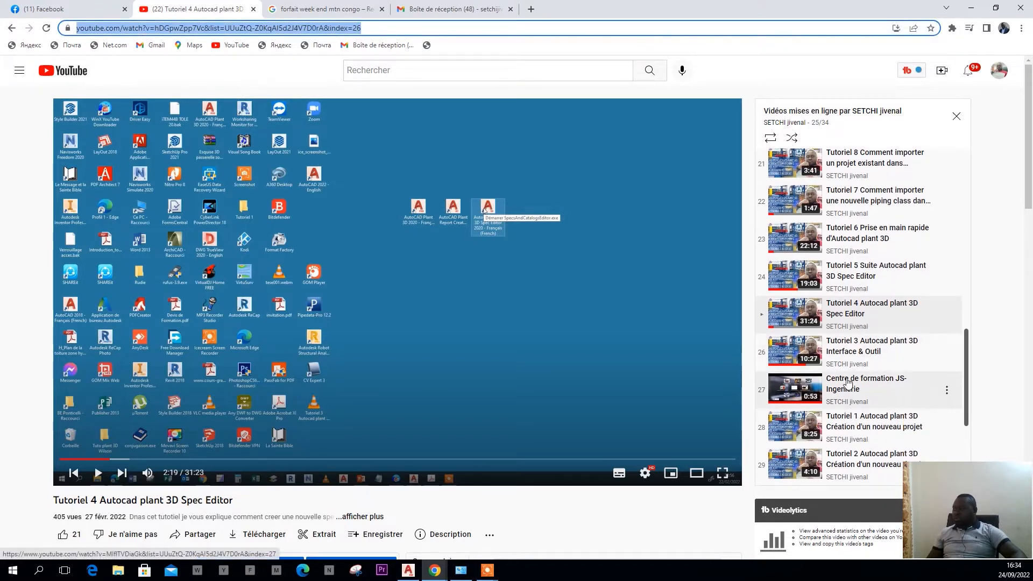
{"action": "scroll", "coordinate": [858, 376], "scroll_direction": "down", "scroll_amount": 1}
{"action": "scroll", "coordinate": [864, 352], "scroll_direction": "up", "scroll_amount": 2}
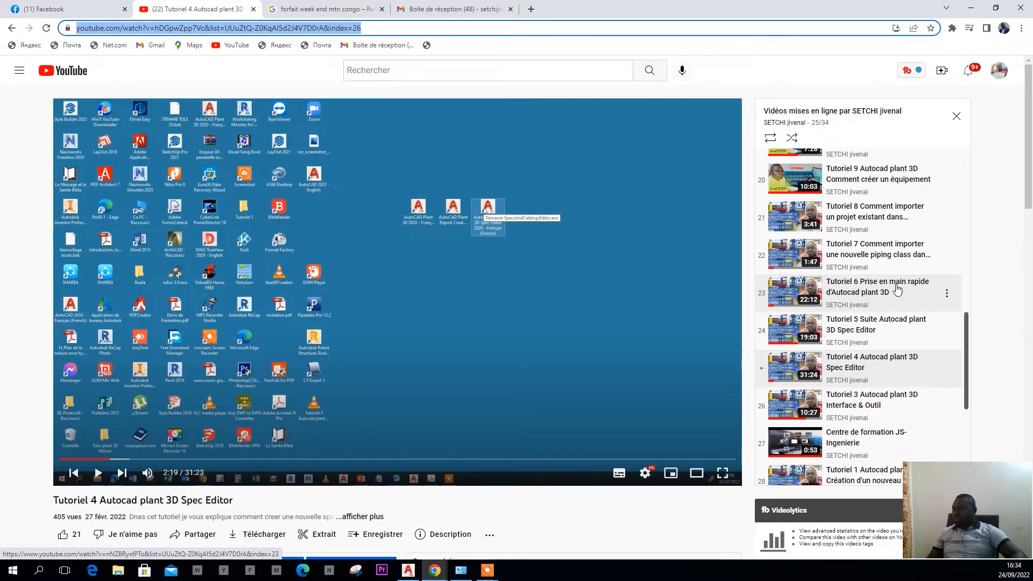
{"action": "scroll", "coordinate": [857, 342], "scroll_direction": "down", "scroll_amount": 1}
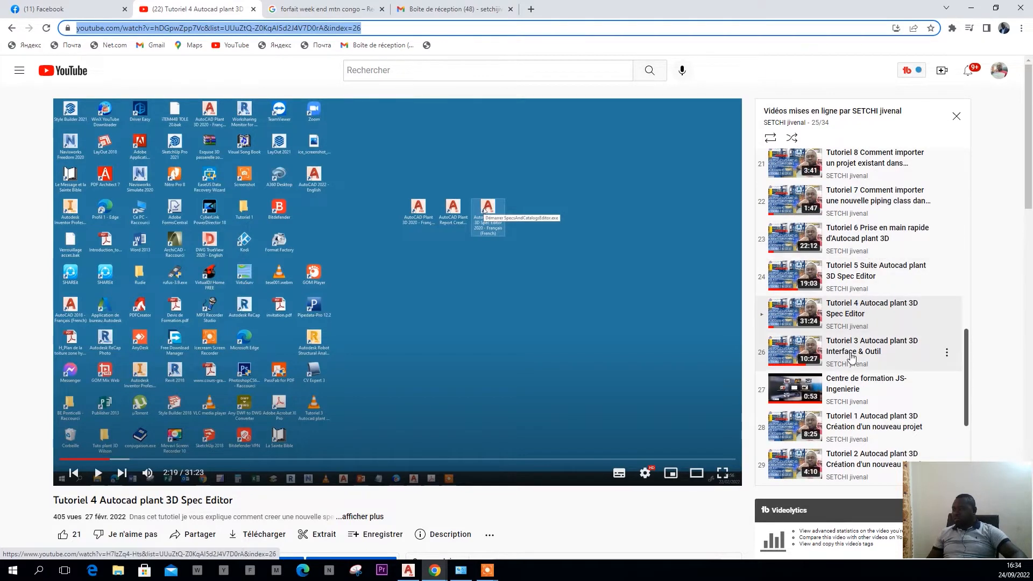
{"action": "scroll", "coordinate": [855, 371], "scroll_direction": "down", "scroll_amount": 1}
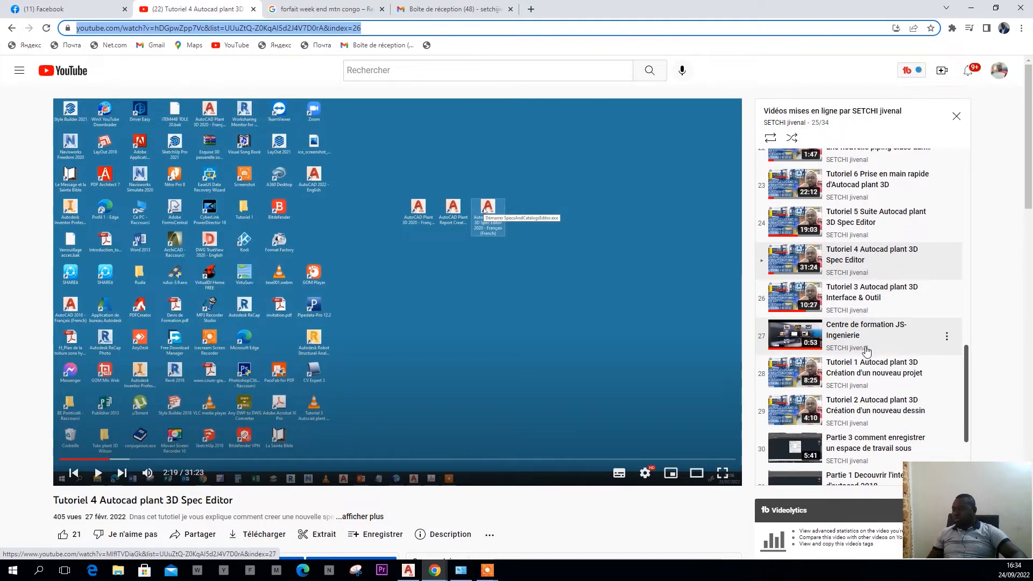
{"action": "scroll", "coordinate": [850, 421], "scroll_direction": "down", "scroll_amount": 1}
{"action": "scroll", "coordinate": [859, 398], "scroll_direction": "up", "scroll_amount": 3}
{"action": "scroll", "coordinate": [851, 337], "scroll_direction": "up", "scroll_amount": 4}
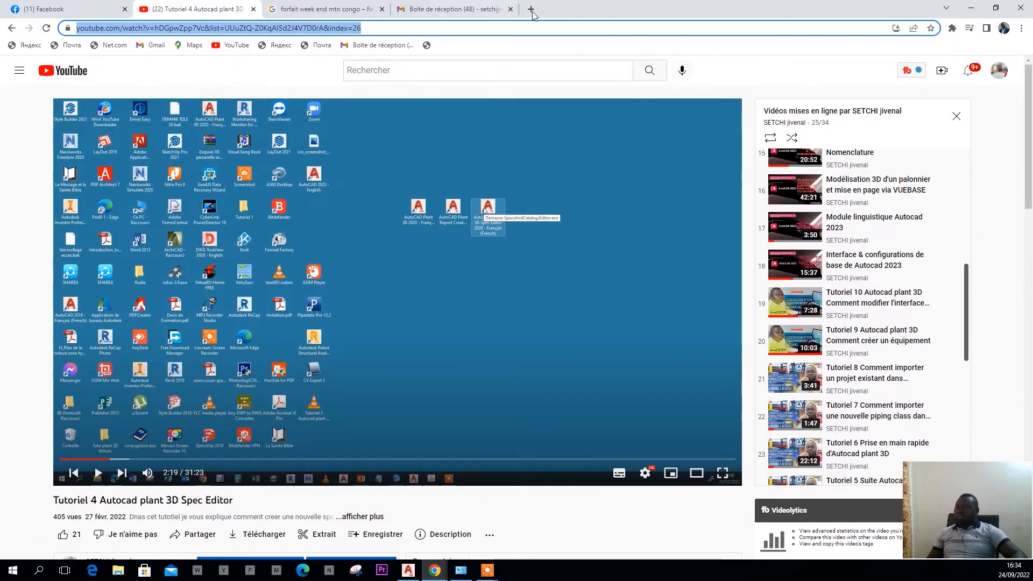
{"action": "left_click", "coordinate": [969, 12]}
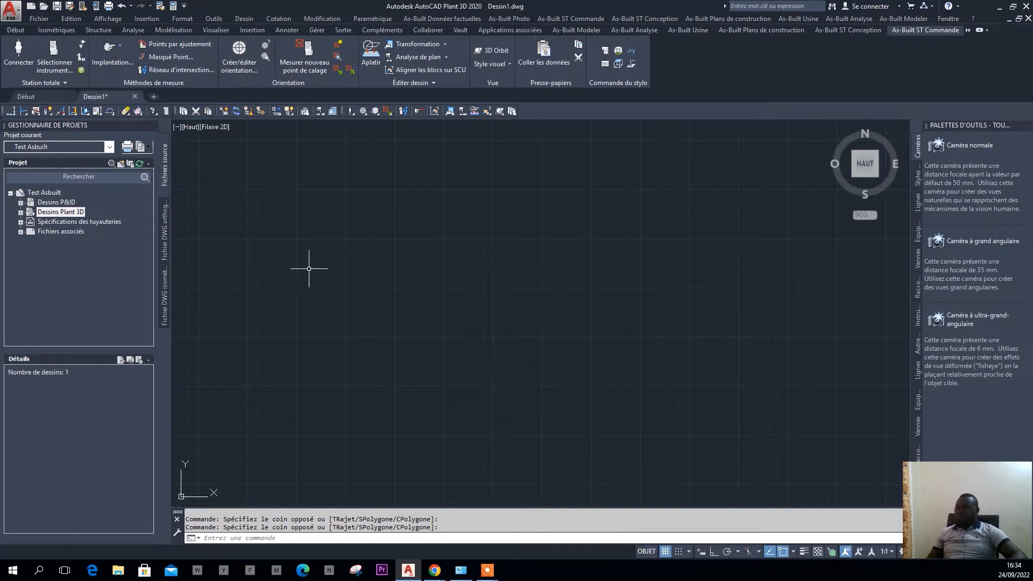
{"action": "right_click", "coordinate": [30, 215]}
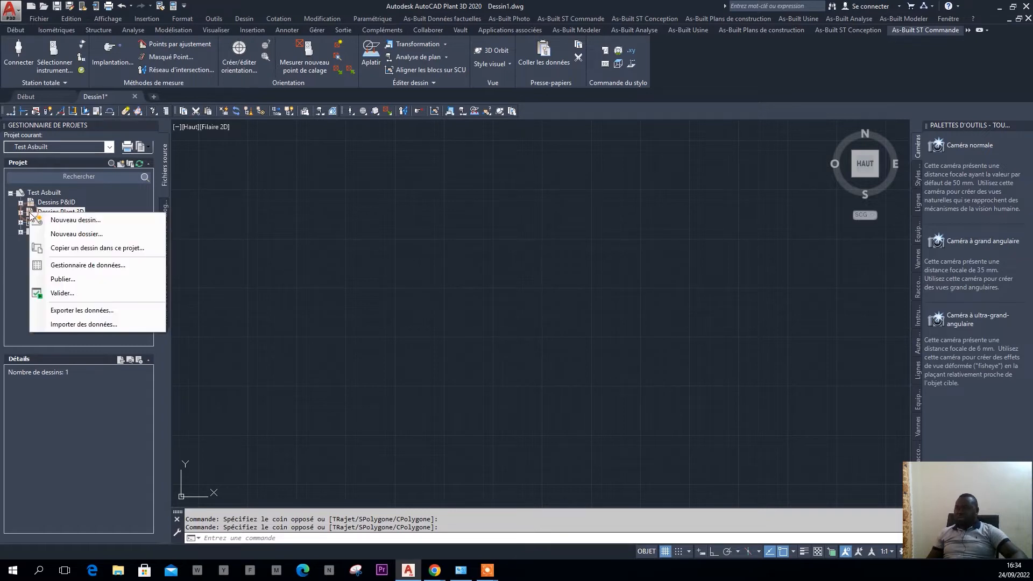
{"action": "left_click", "coordinate": [400, 216]}
{"action": "left_click", "coordinate": [350, 244]}
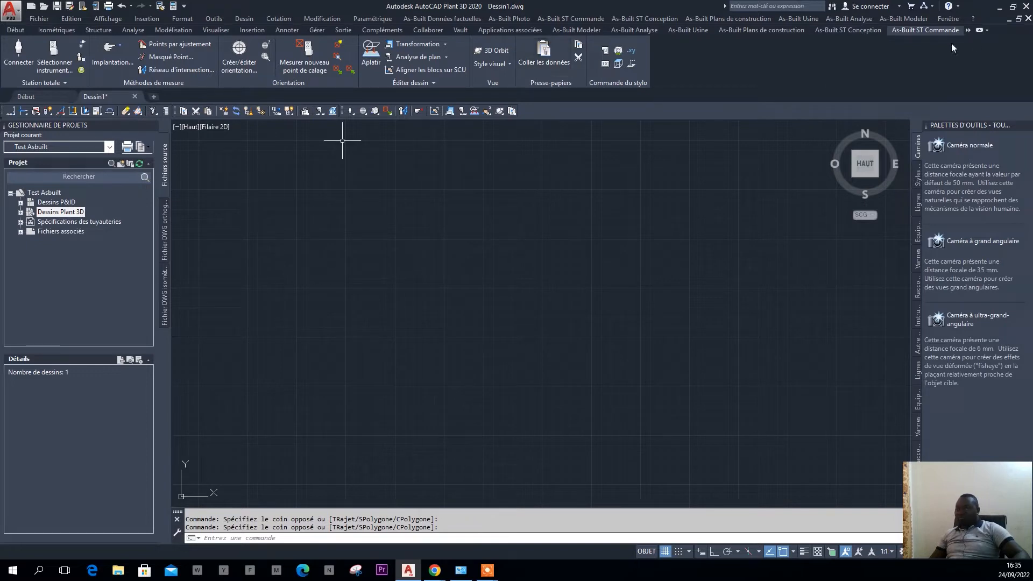
{"action": "left_click", "coordinate": [518, 235]}
{"action": "left_click", "coordinate": [465, 289]}
{"action": "left_click", "coordinate": [501, 310]}
{"action": "left_click", "coordinate": [438, 360]}
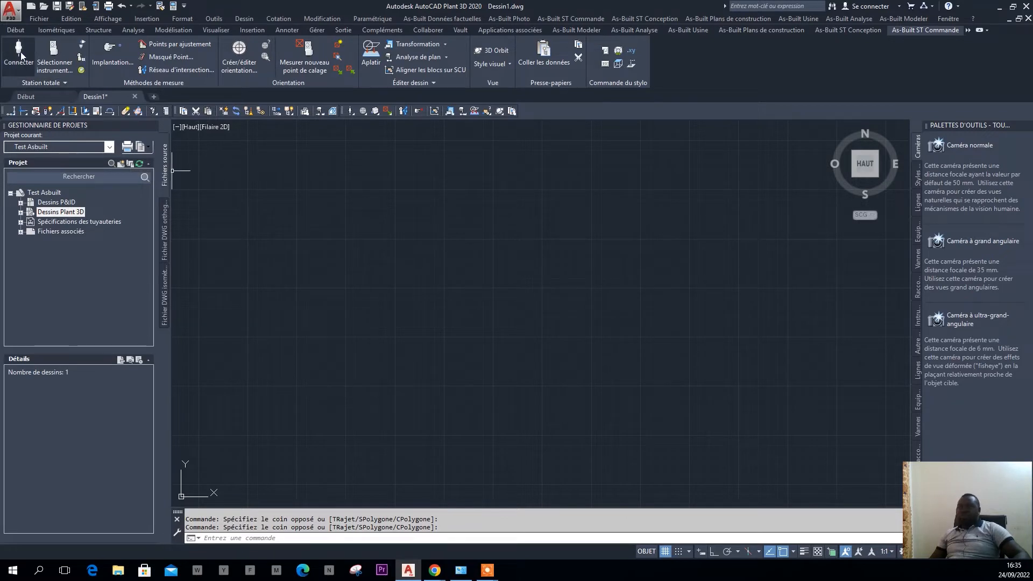
{"action": "left_click", "coordinate": [489, 311]}
{"action": "left_click", "coordinate": [422, 405]}
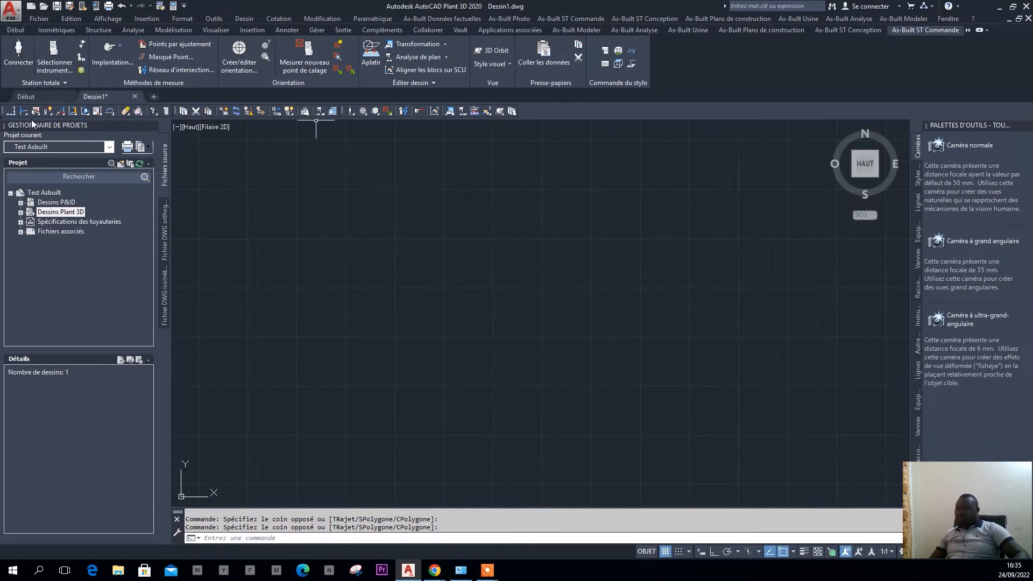
Open the test Asbuilt drawing from the Dessins Plant 3D folder of the Test Asbuilt project
{"action": "left_click", "coordinate": [21, 212]}
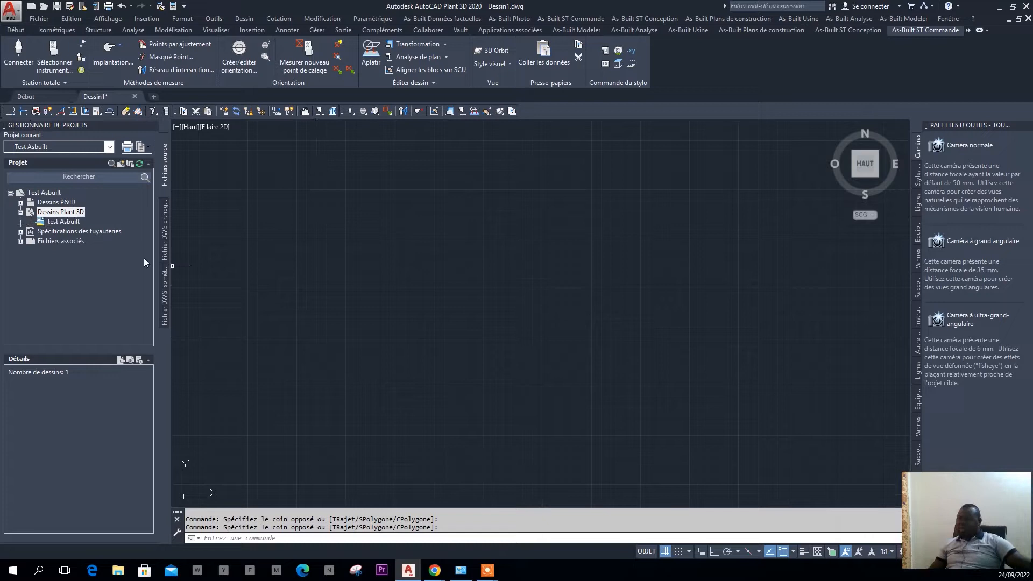
{"action": "left_click", "coordinate": [71, 221]}
{"action": "left_click", "coordinate": [328, 219]}
{"action": "left_click", "coordinate": [457, 217]}
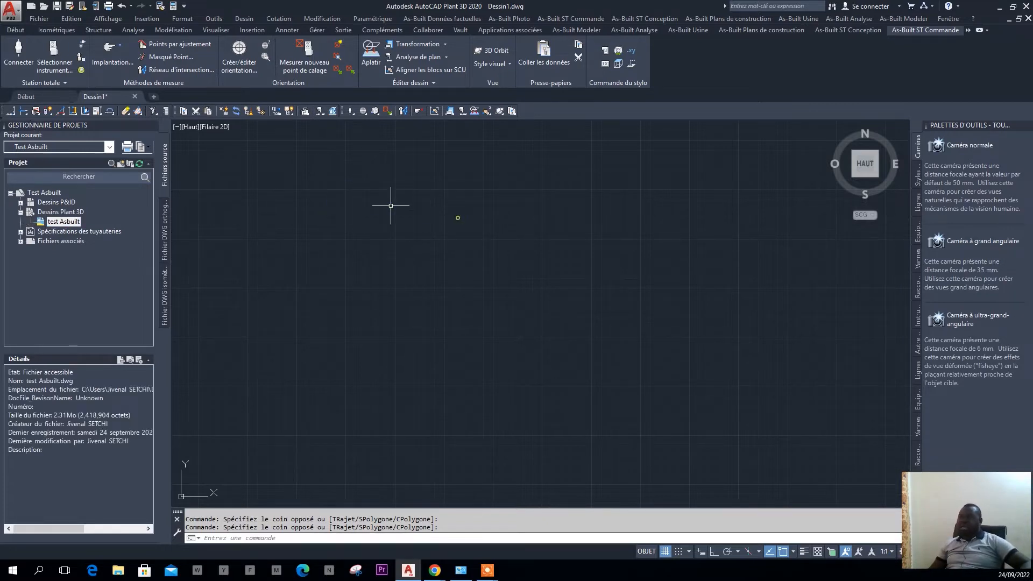
{"action": "double_click", "coordinate": [63, 221]}
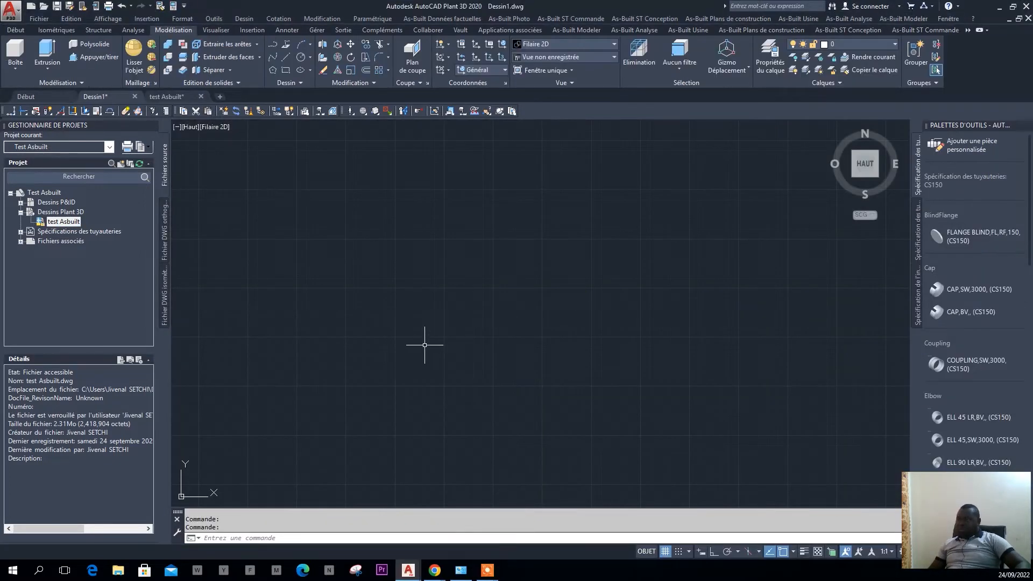
Collapse the Dessins Plant 3D folder in the Test Asbuilt project tree
{"action": "left_click", "coordinate": [312, 215]}
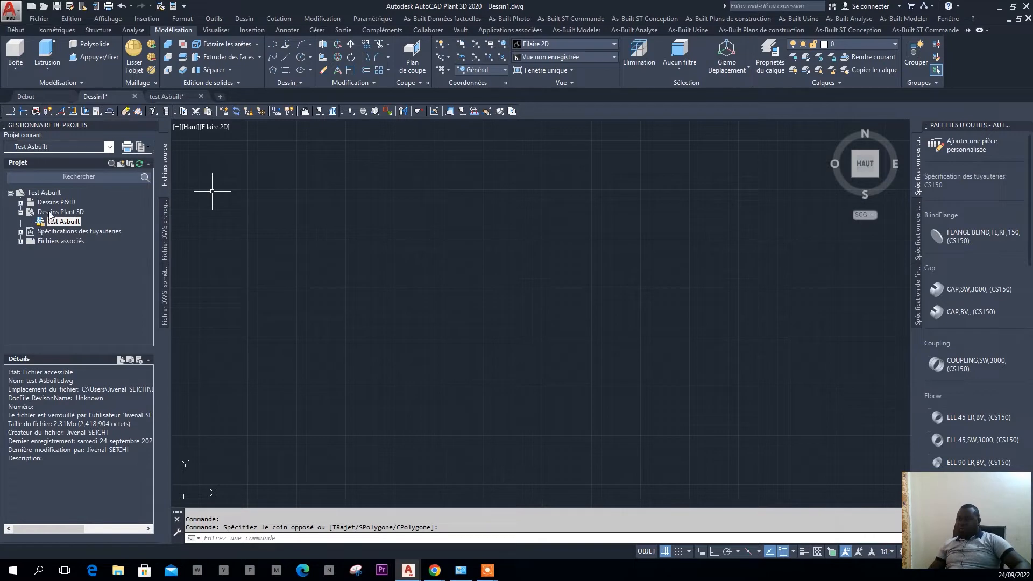
{"action": "double_click", "coordinate": [392, 271]}
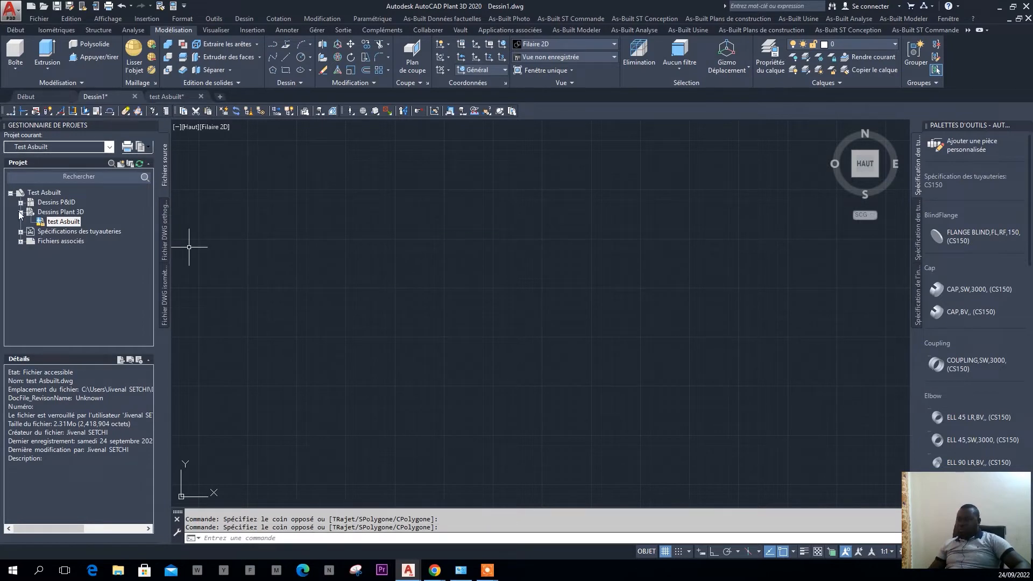
{"action": "left_click", "coordinate": [21, 212]}
{"action": "left_click", "coordinate": [540, 316]}
{"action": "left_click", "coordinate": [447, 352]}
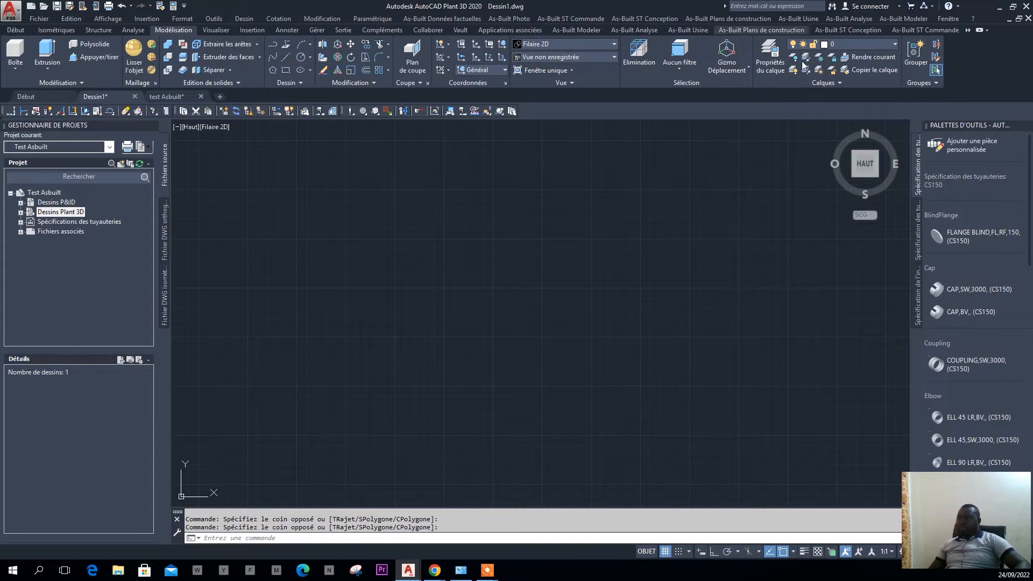
Load ANSI_Specs2019.txt into the As-Built plant model from the PSPM folder of FARO As-Built 2019.1 FR for AutoCAD 2020 on drive C
{"action": "left_click", "coordinate": [694, 33]}
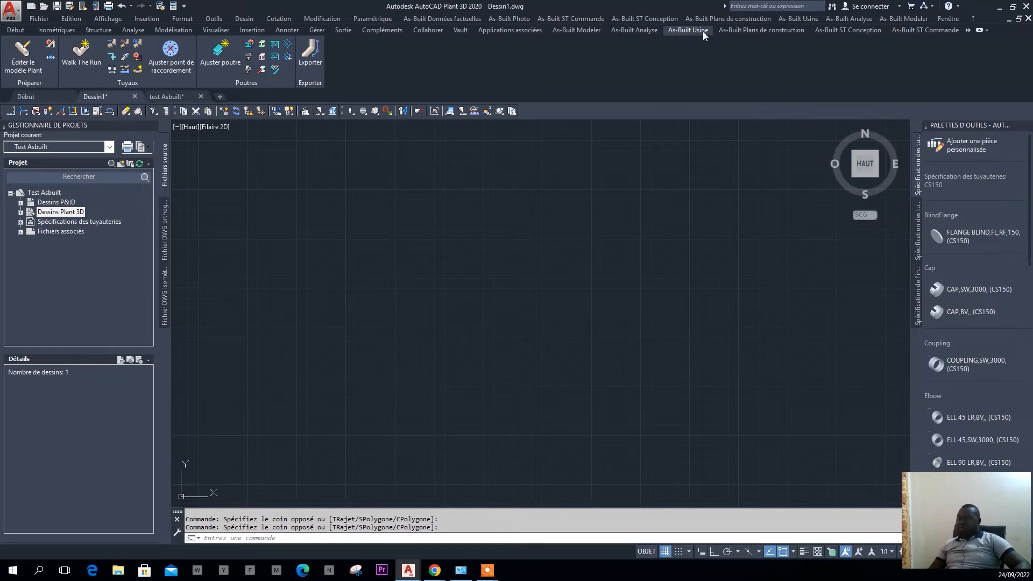
{"action": "left_click", "coordinate": [20, 54]}
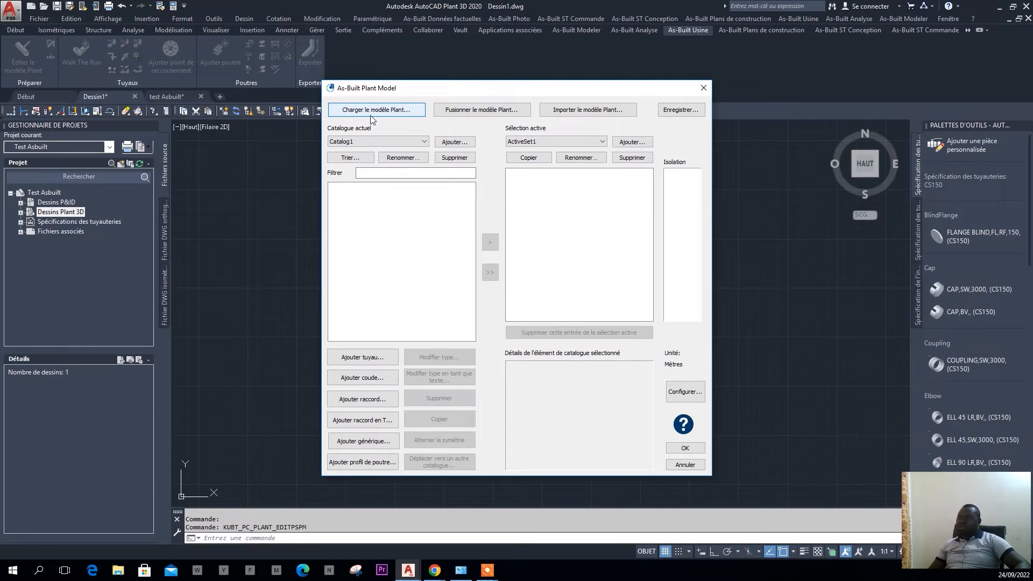
{"action": "left_click", "coordinate": [386, 111]}
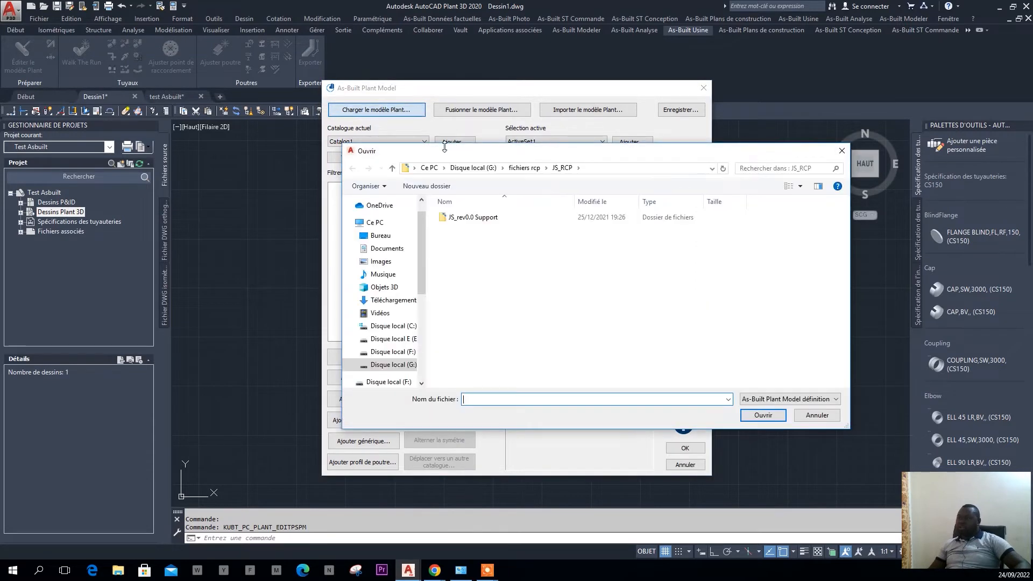
{"action": "left_click_drag", "start_coordinate": [626, 152], "coordinate": [546, 130]}
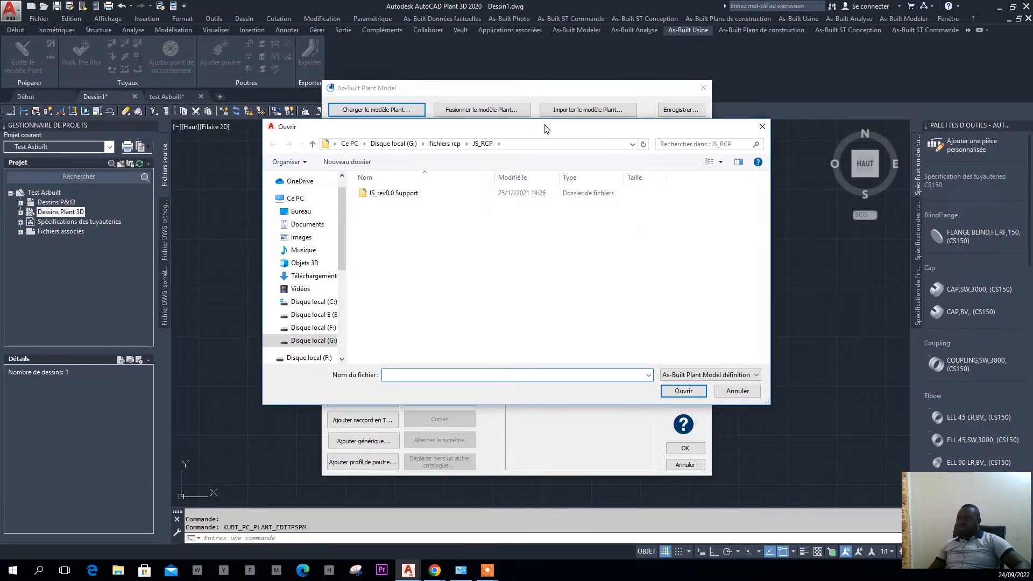
{"action": "left_click", "coordinate": [316, 303]}
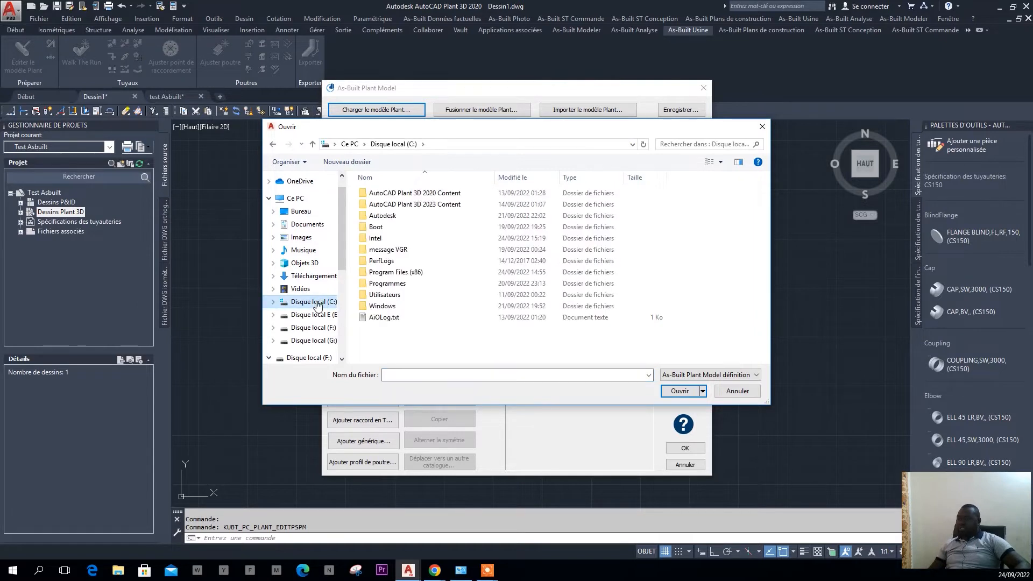
{"action": "double_click", "coordinate": [387, 283]}
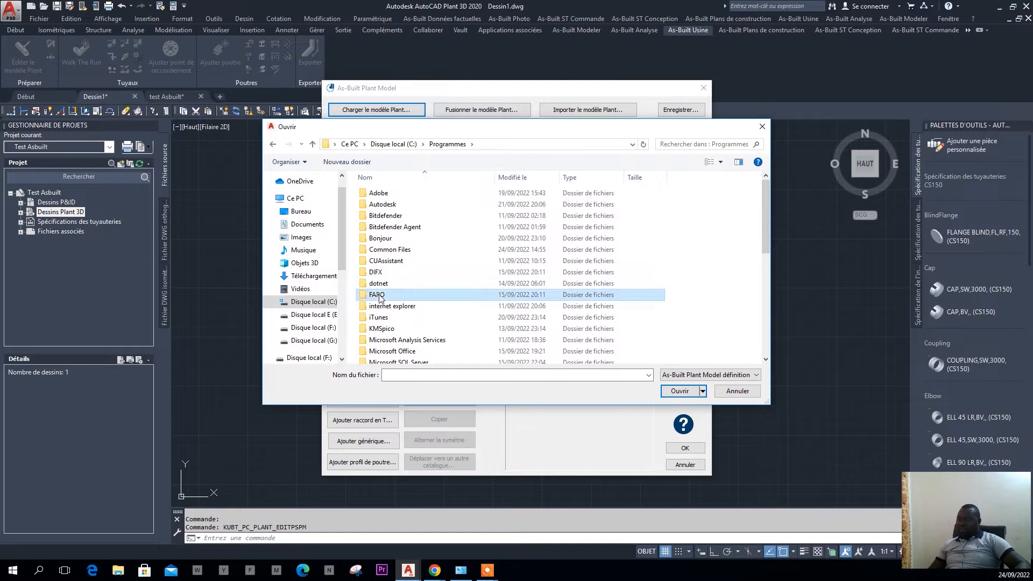
{"action": "double_click", "coordinate": [382, 295]}
{"action": "double_click", "coordinate": [398, 194]}
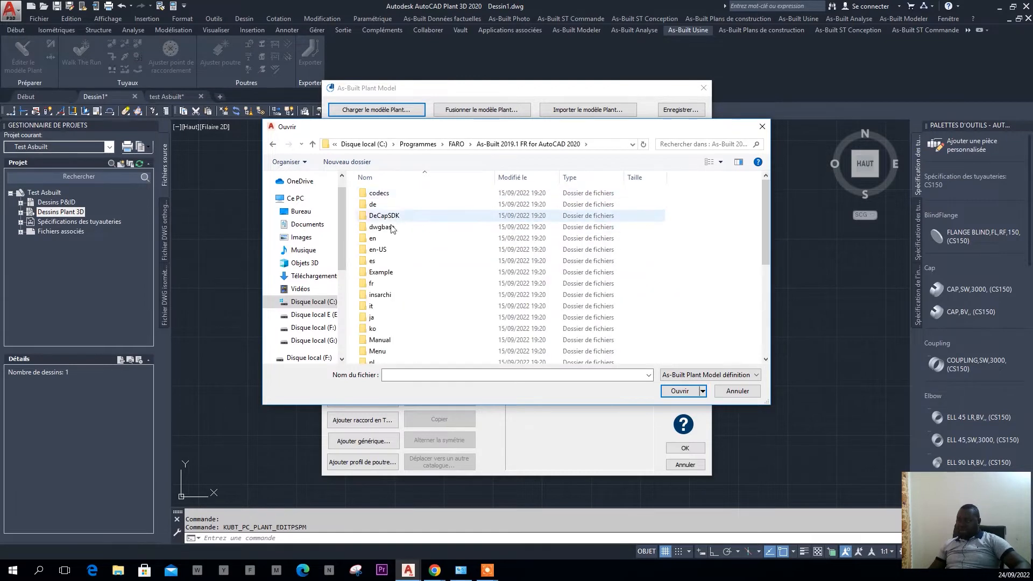
{"action": "scroll", "coordinate": [380, 331], "scroll_direction": "down", "scroll_amount": 4}
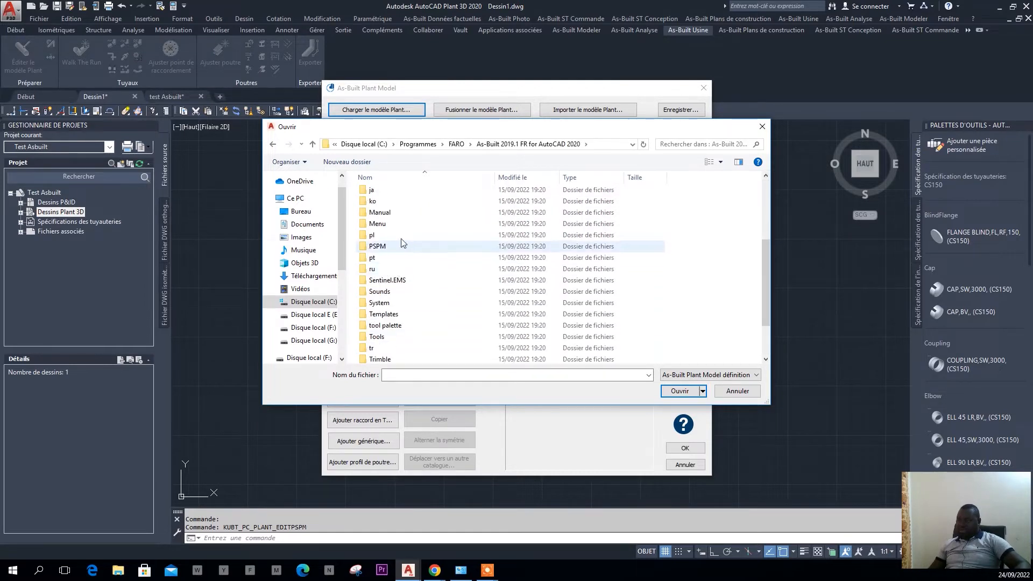
{"action": "double_click", "coordinate": [376, 246]}
{"action": "left_click", "coordinate": [414, 194]}
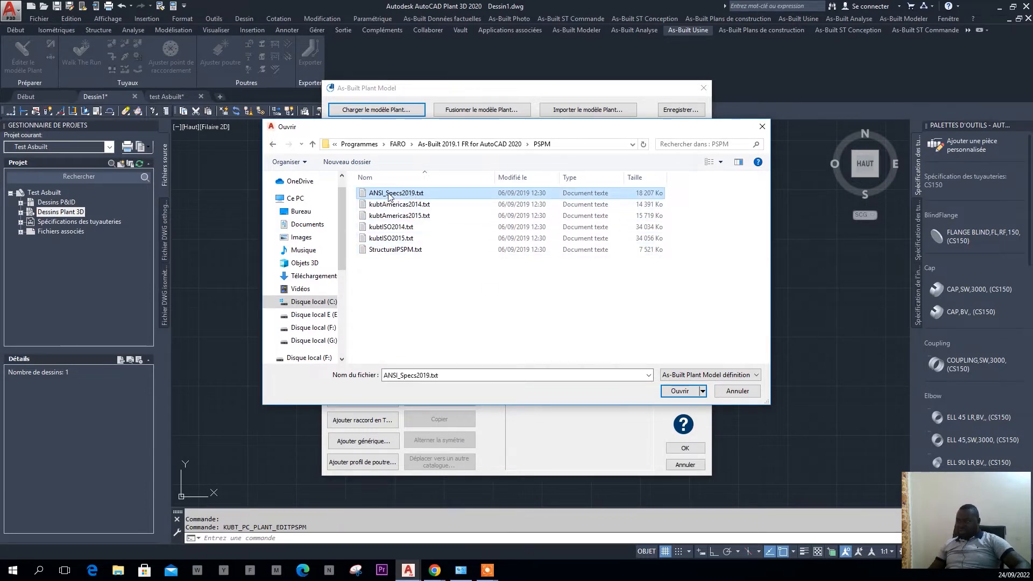
{"action": "left_click", "coordinate": [680, 391]}
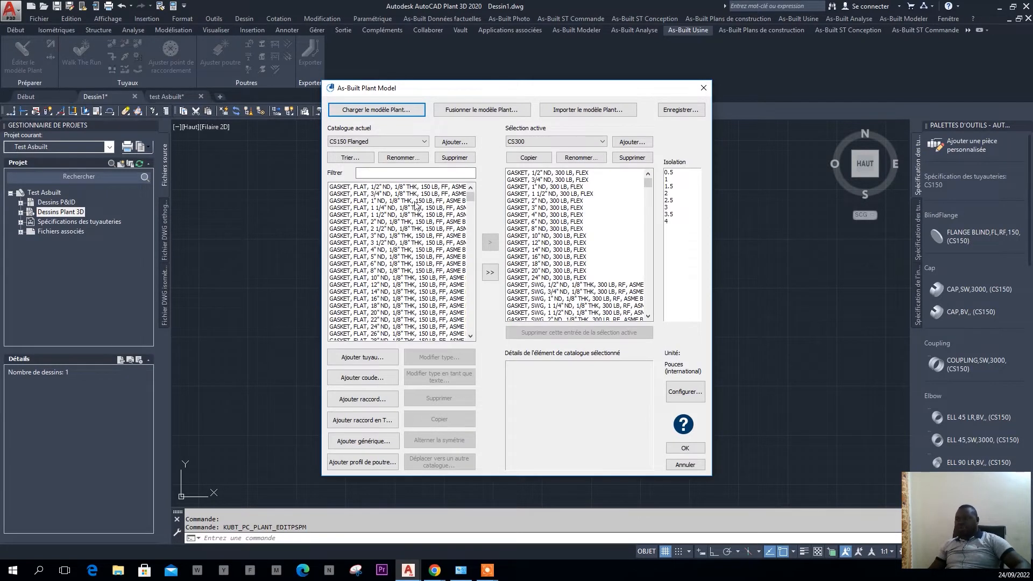
Choose the CS150 catalogue and add all its entries to the CS150 active selection
{"action": "scroll", "coordinate": [404, 297], "scroll_direction": "down", "scroll_amount": 15}
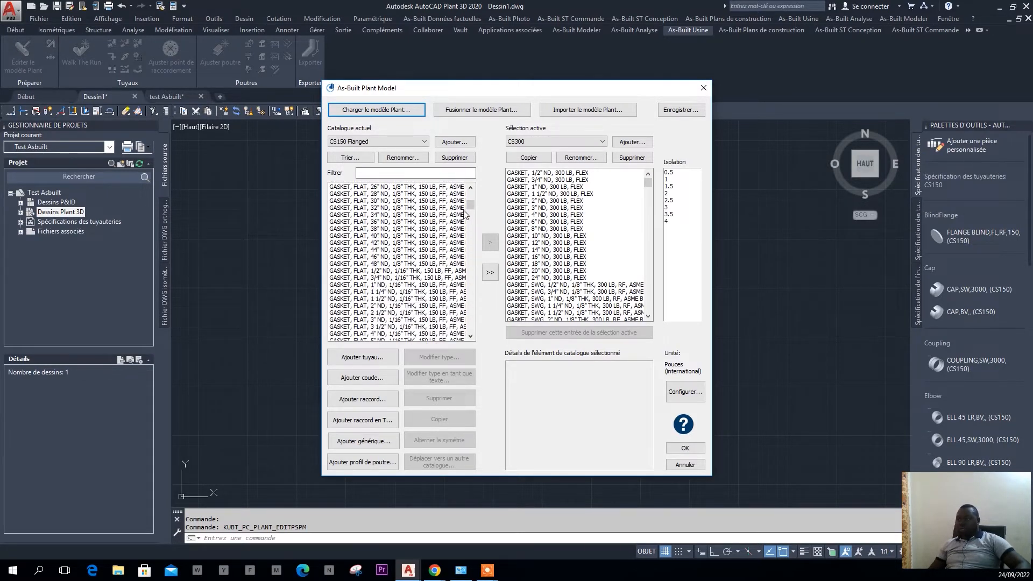
{"action": "left_click", "coordinate": [423, 140]}
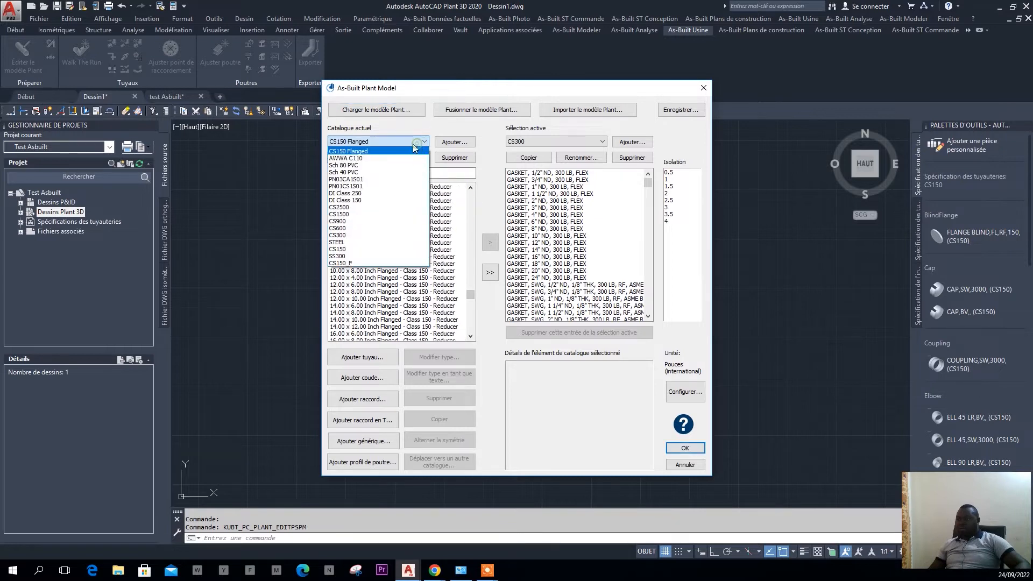
{"action": "left_click", "coordinate": [346, 249]}
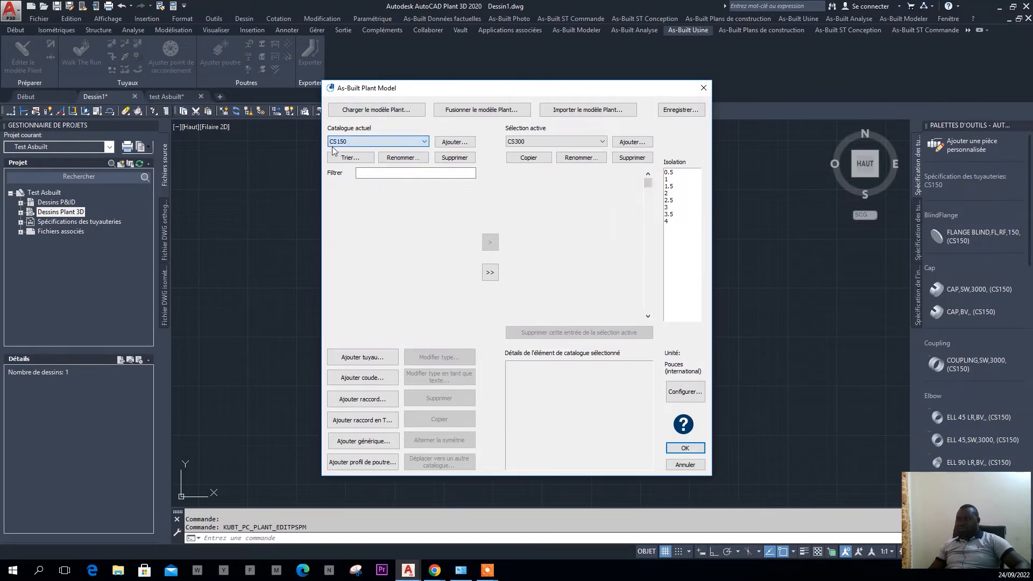
{"action": "mouse_move", "coordinate": [470, 199]}
{"action": "left_mouse_down"}
{"action": "mouse_move", "coordinate": [469, 264]}
{"action": "mouse_move", "coordinate": [469, 194]}
{"action": "left_mouse_up"}
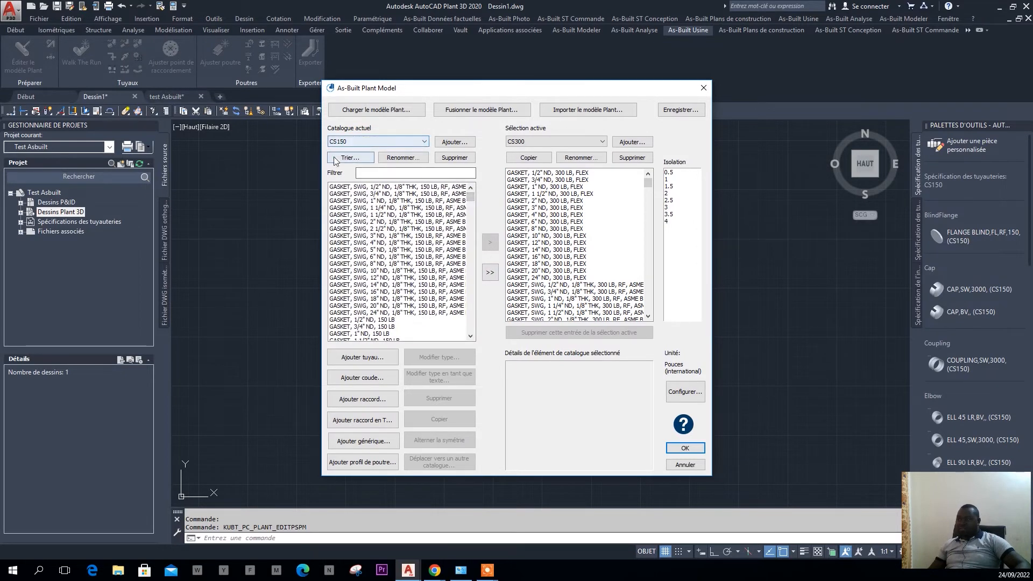
{"action": "left_click", "coordinate": [536, 142]}
{"action": "left_click", "coordinate": [524, 152]}
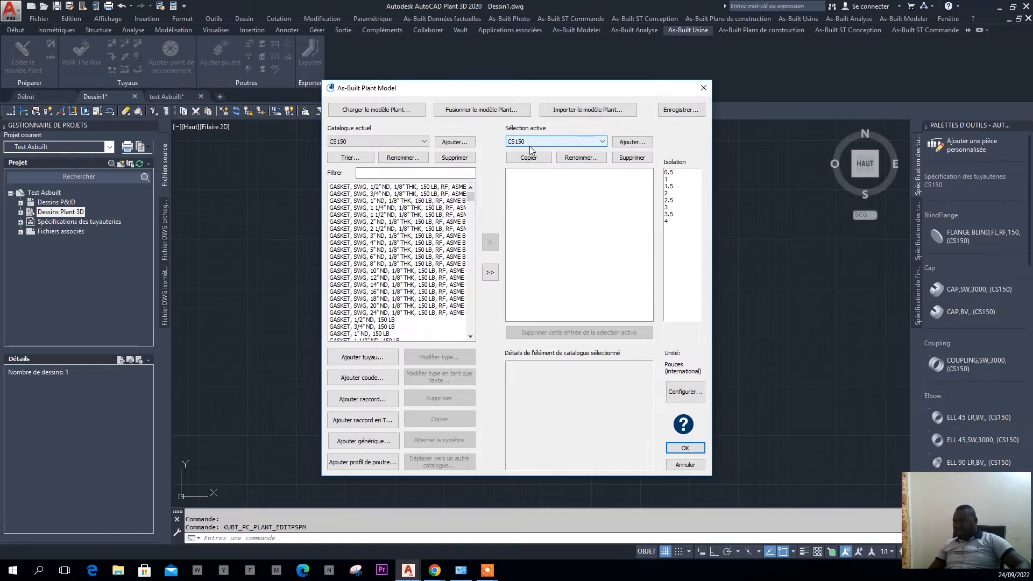
{"action": "left_click", "coordinate": [490, 272]}
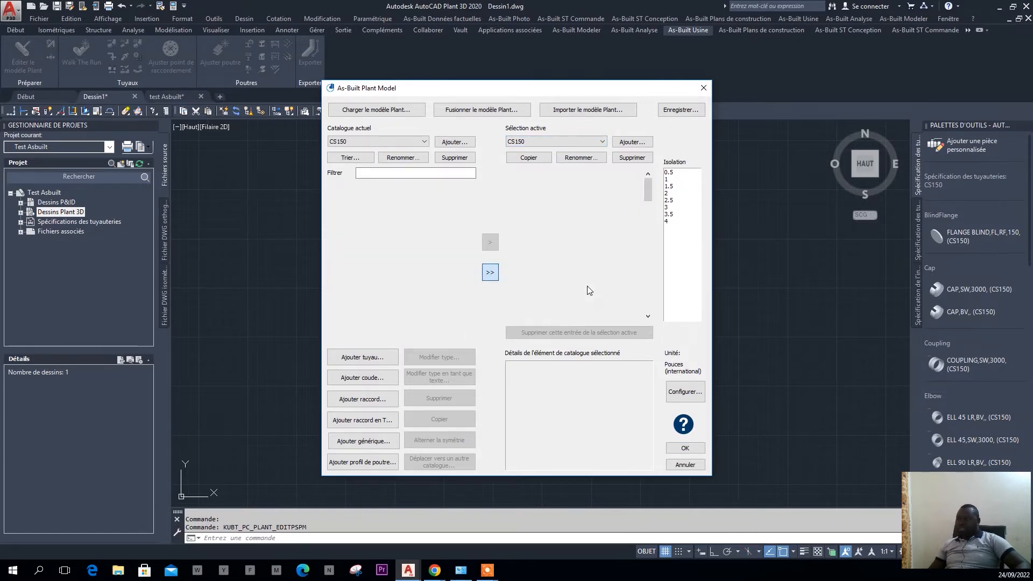
{"action": "left_click", "coordinate": [412, 140]}
{"action": "left_click", "coordinate": [347, 256]}
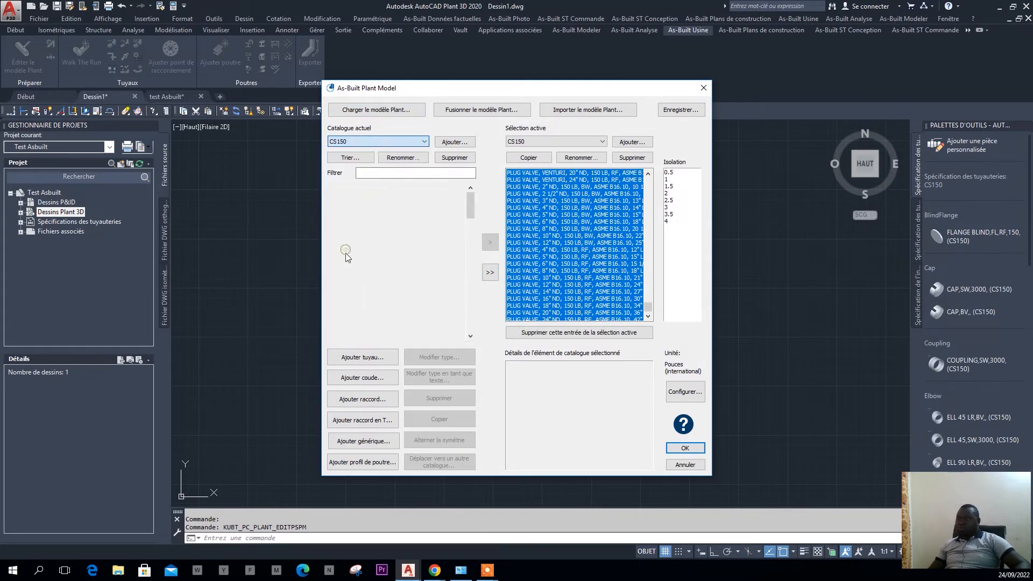
{"action": "left_click", "coordinate": [380, 141]}
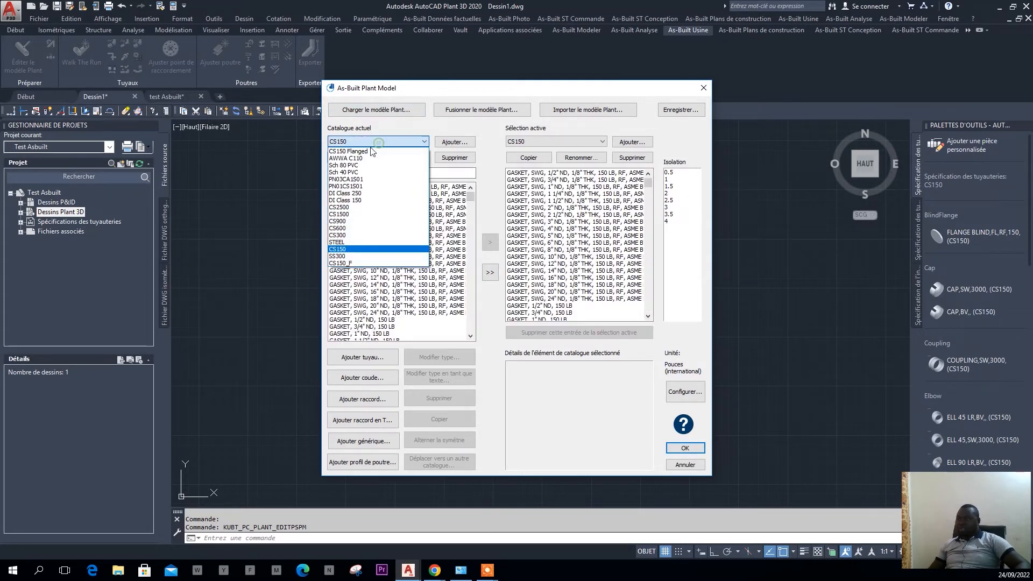
{"action": "left_click", "coordinate": [344, 257]}
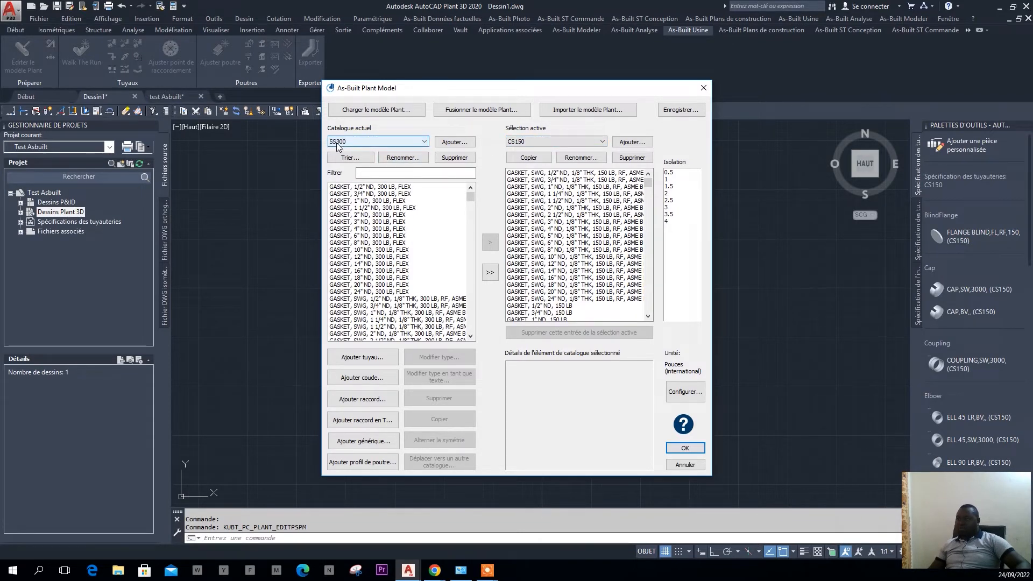
{"action": "left_click", "coordinate": [533, 141]}
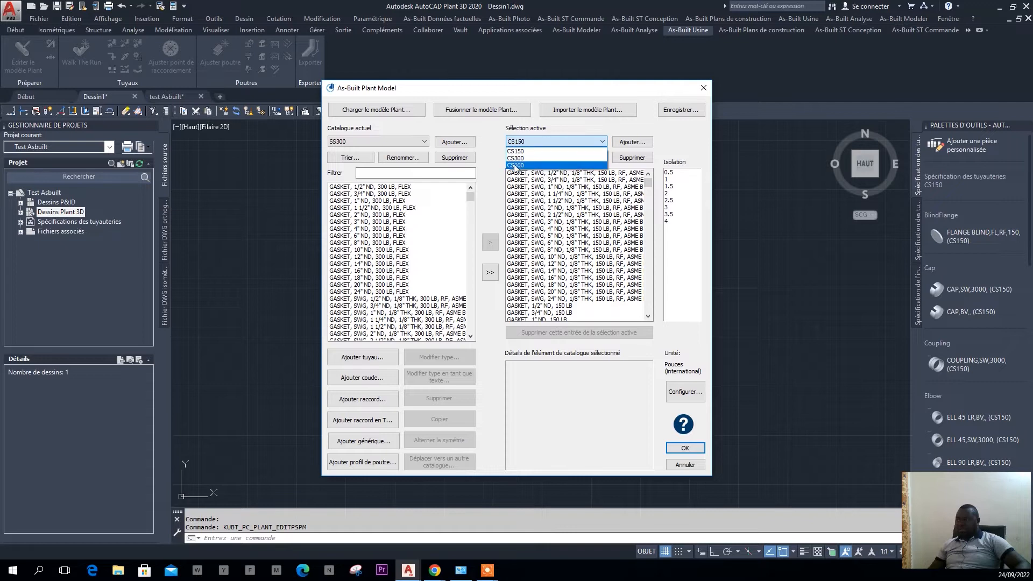
{"action": "left_click", "coordinate": [559, 126]}
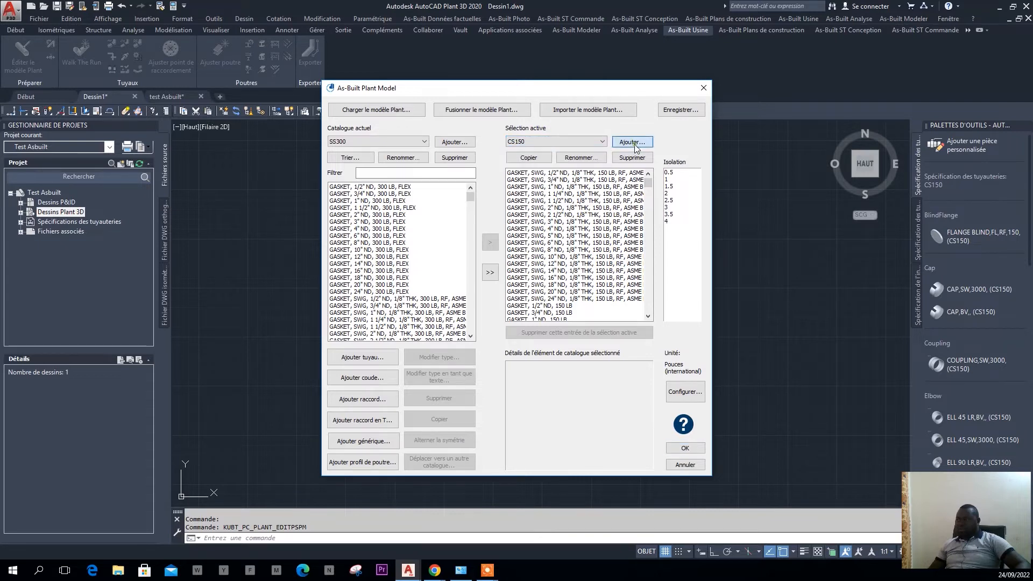
{"action": "left_click", "coordinate": [601, 159]}
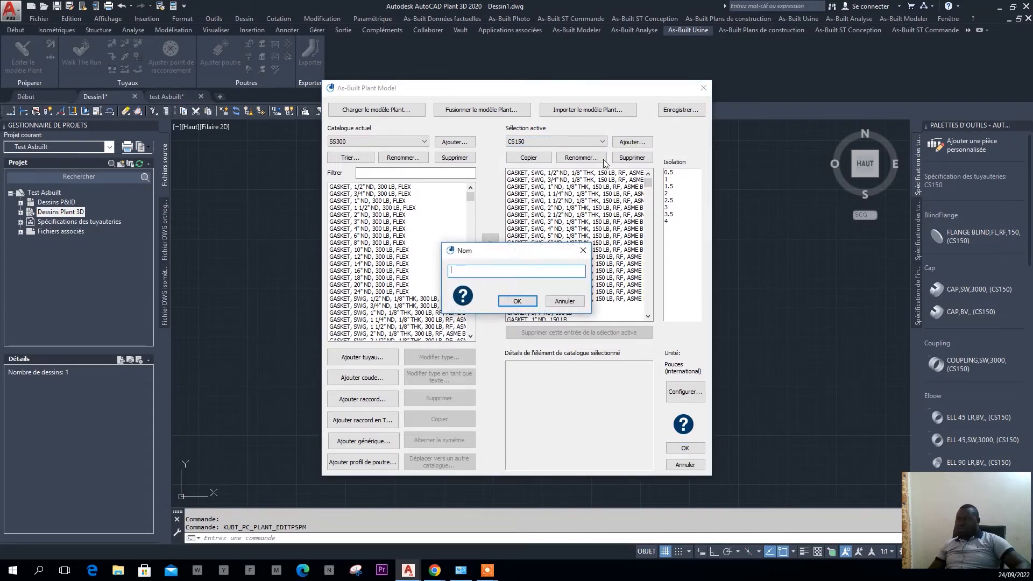
{"action": "left_click", "coordinate": [565, 303]}
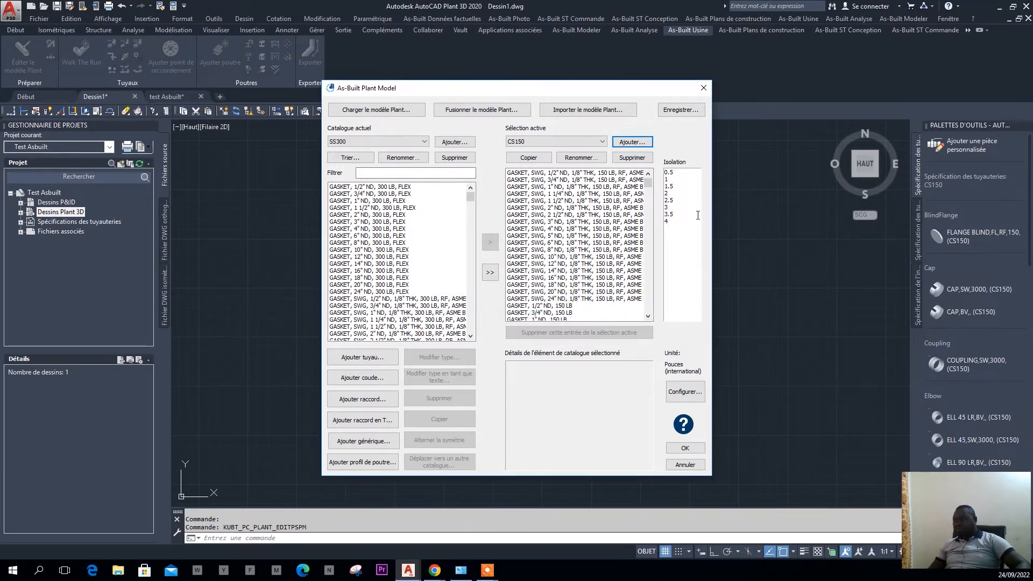
Create an active selection named STEEL and add all entries of the STEEL catalogue to it
{"action": "left_click", "coordinate": [416, 141]}
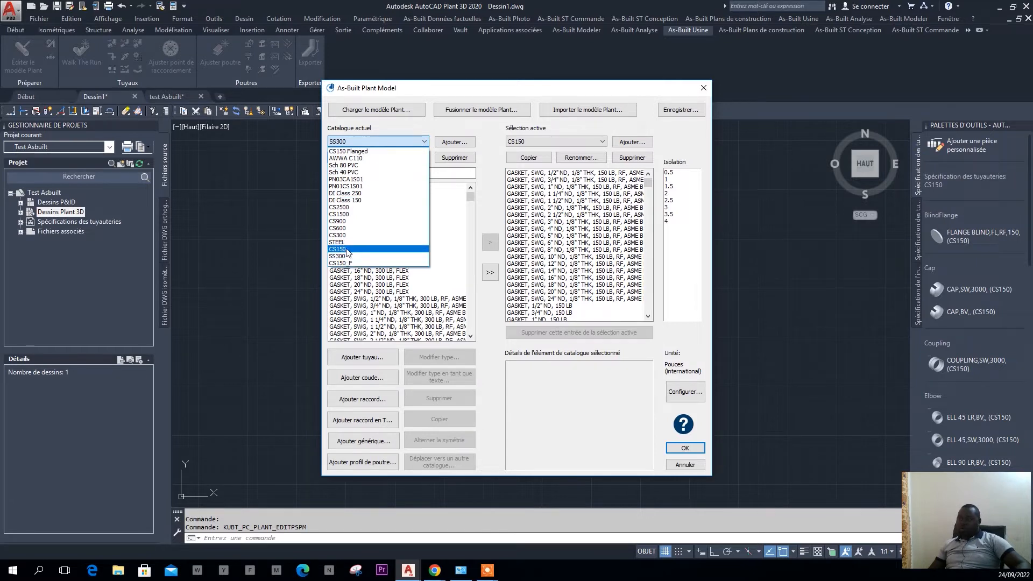
{"action": "left_click", "coordinate": [345, 242]}
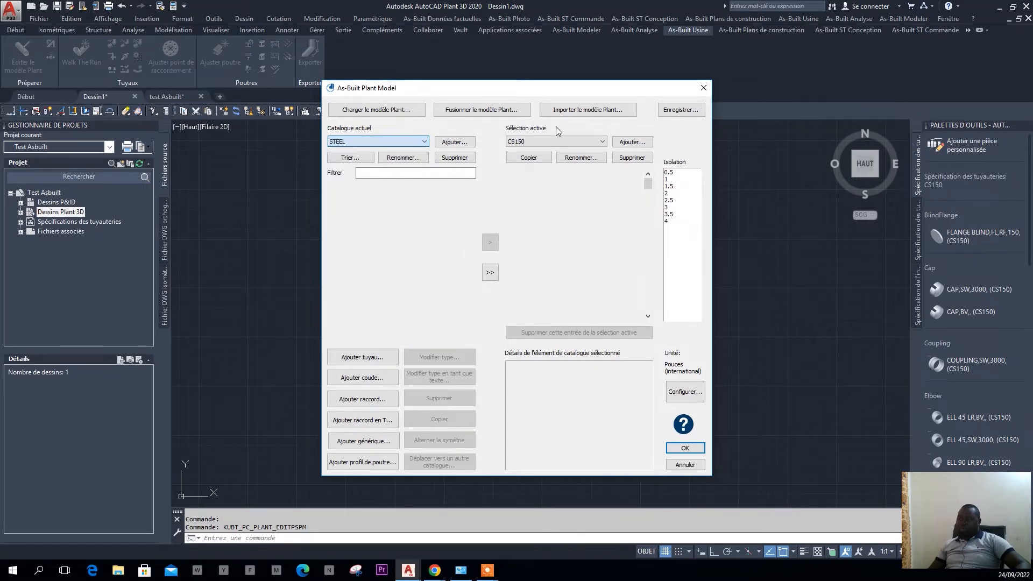
{"action": "left_click", "coordinate": [631, 142]}
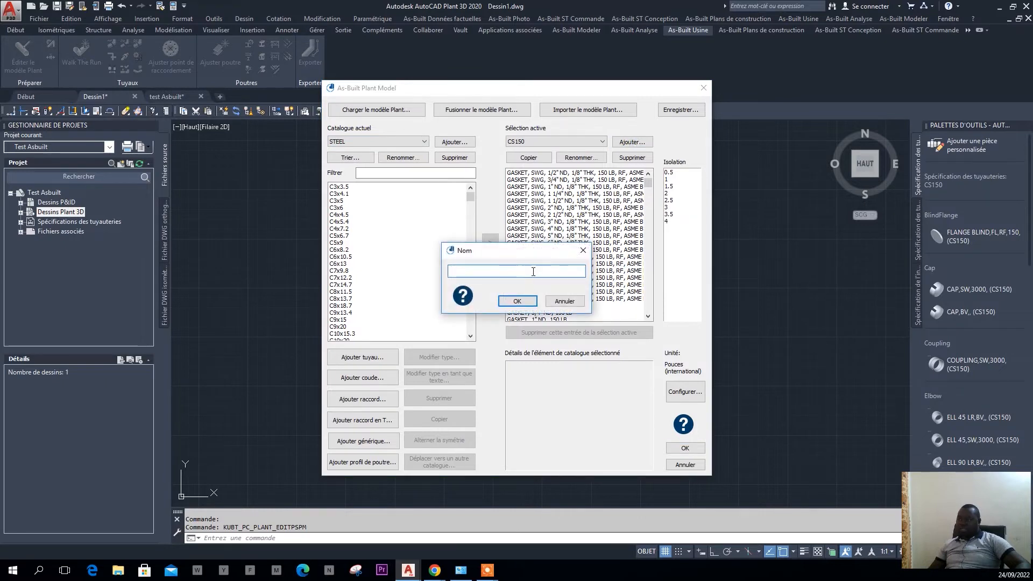
{"action": "type", "text": "S"}
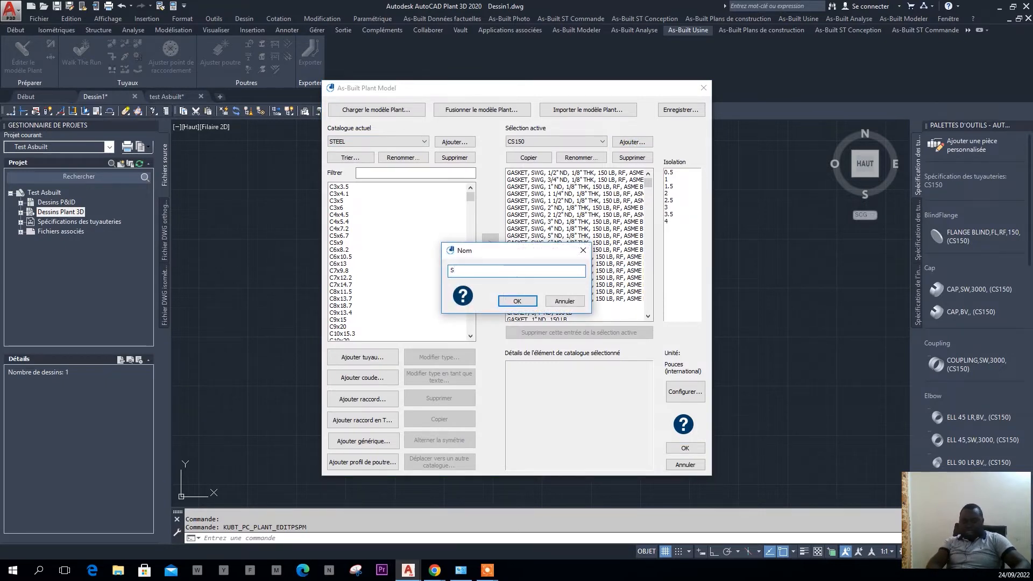
{"action": "type", "text": "TEEL"}
{"action": "left_click", "coordinate": [519, 303]}
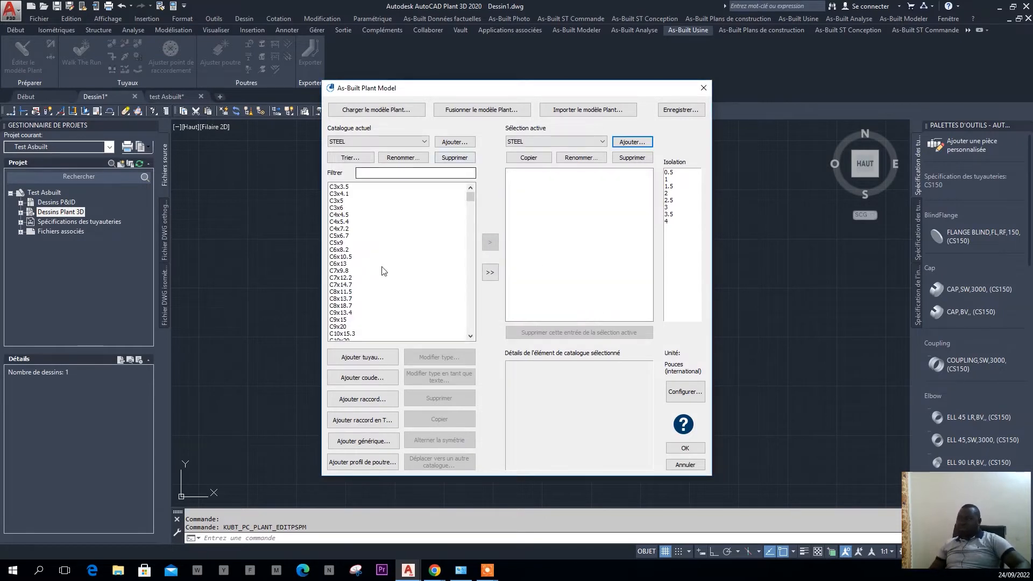
{"action": "left_click", "coordinate": [490, 272]}
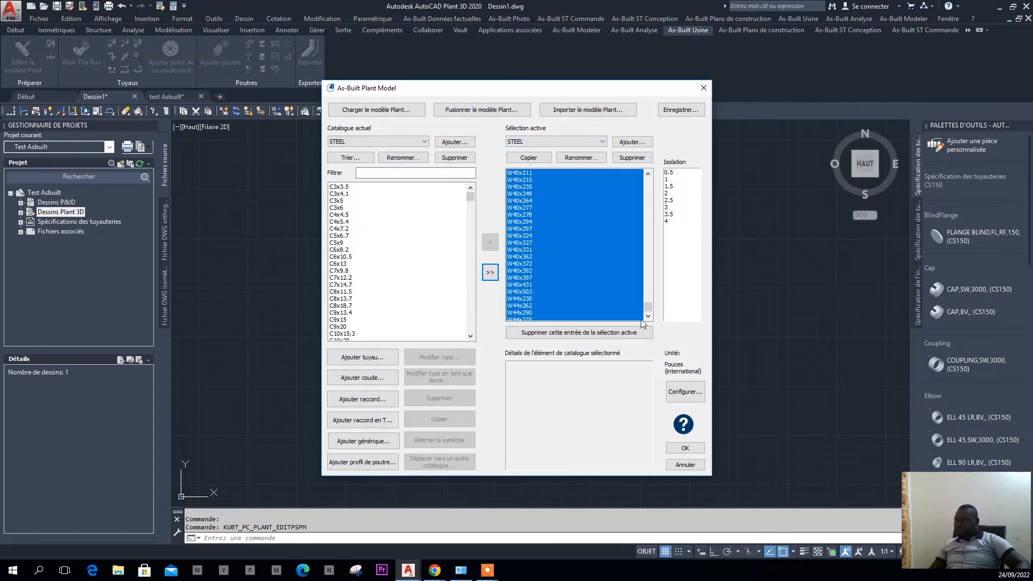
Make CS150 the current active selection and apply the plant model settings
{"action": "left_click", "coordinate": [557, 141]}
{"action": "left_click", "coordinate": [524, 156]}
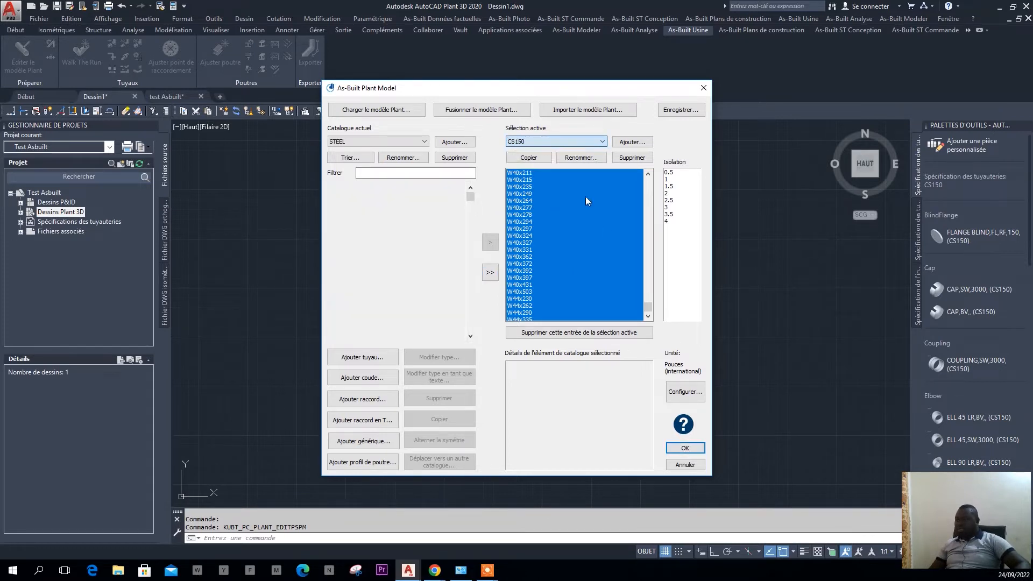
{"action": "left_click", "coordinate": [686, 449]}
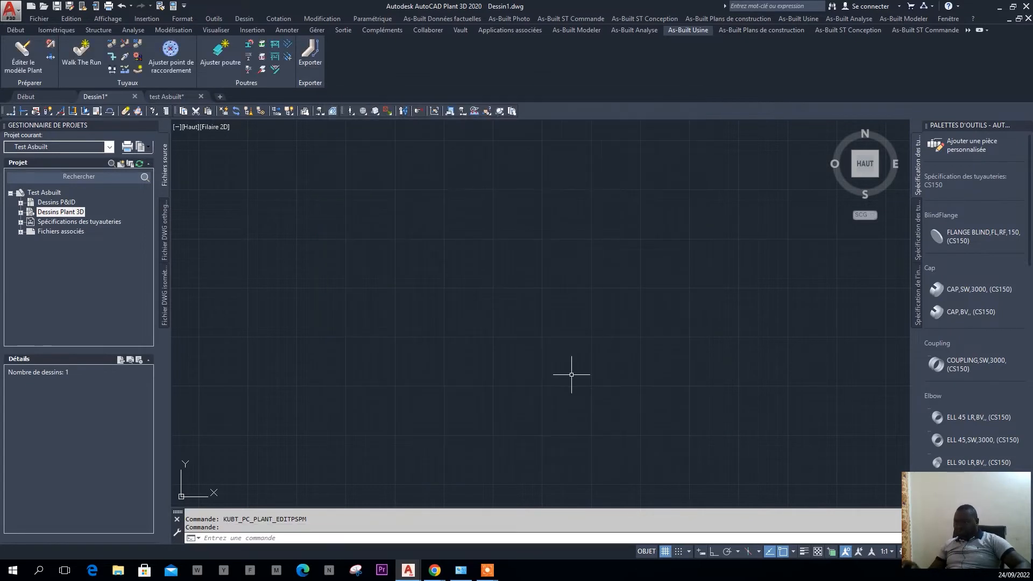
{"action": "left_click", "coordinate": [549, 250]}
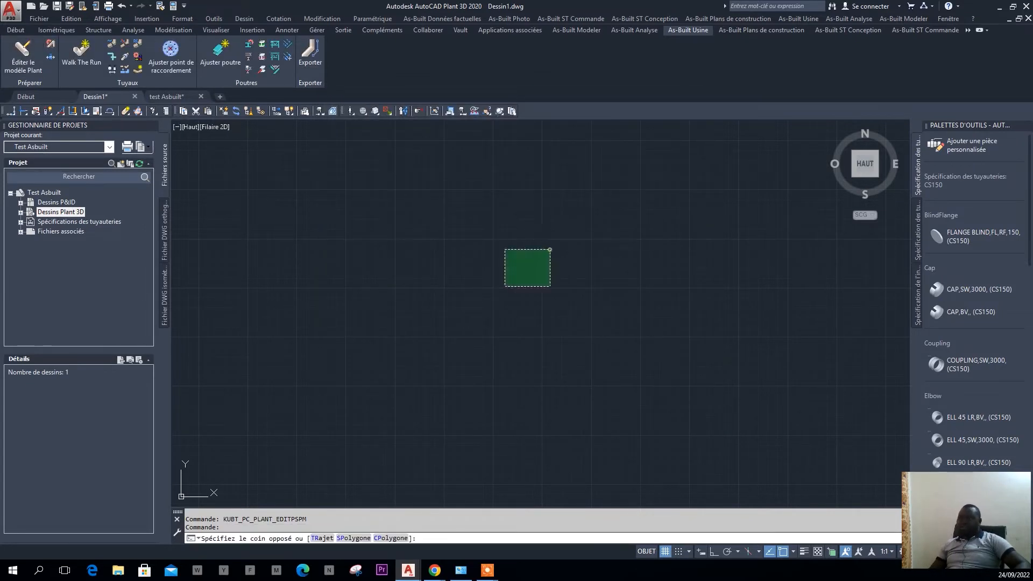
{"action": "left_click", "coordinate": [504, 286]}
{"action": "left_click", "coordinate": [578, 236]}
{"action": "left_click", "coordinate": [487, 295]}
{"action": "left_click", "coordinate": [626, 245]}
{"action": "left_click", "coordinate": [527, 330]}
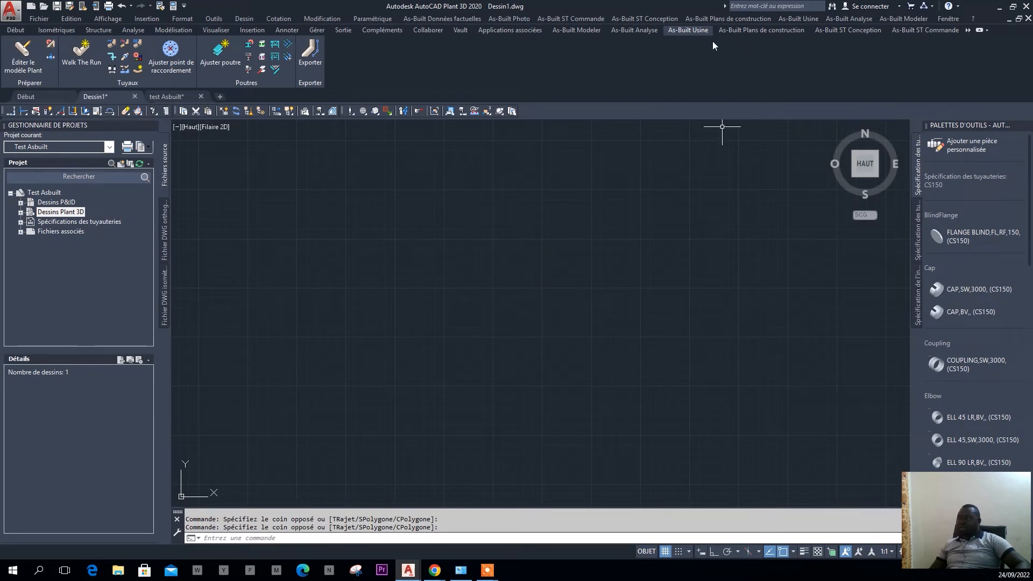
{"action": "left_click", "coordinate": [576, 31]}
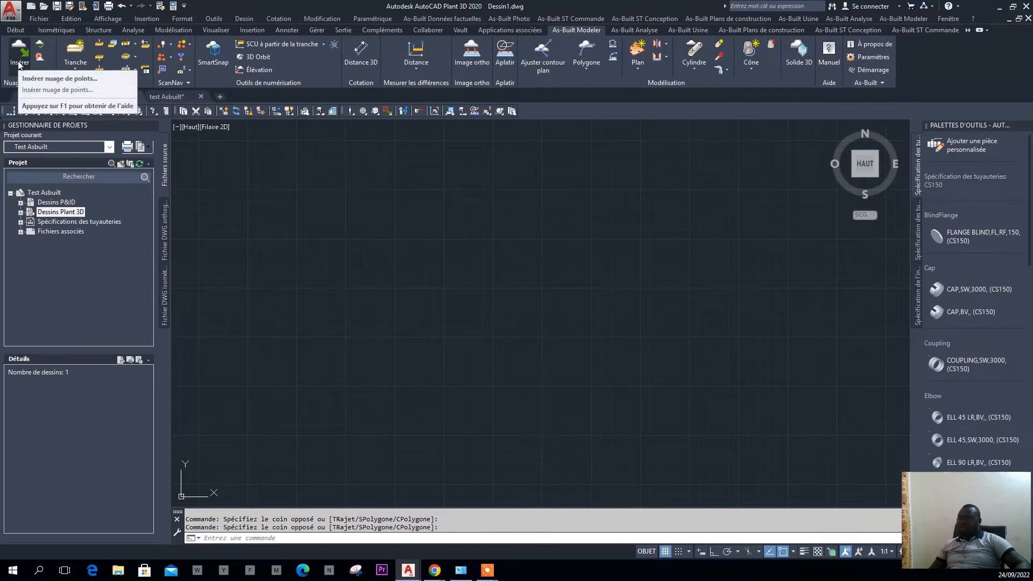
{"action": "left_click", "coordinate": [14, 31]}
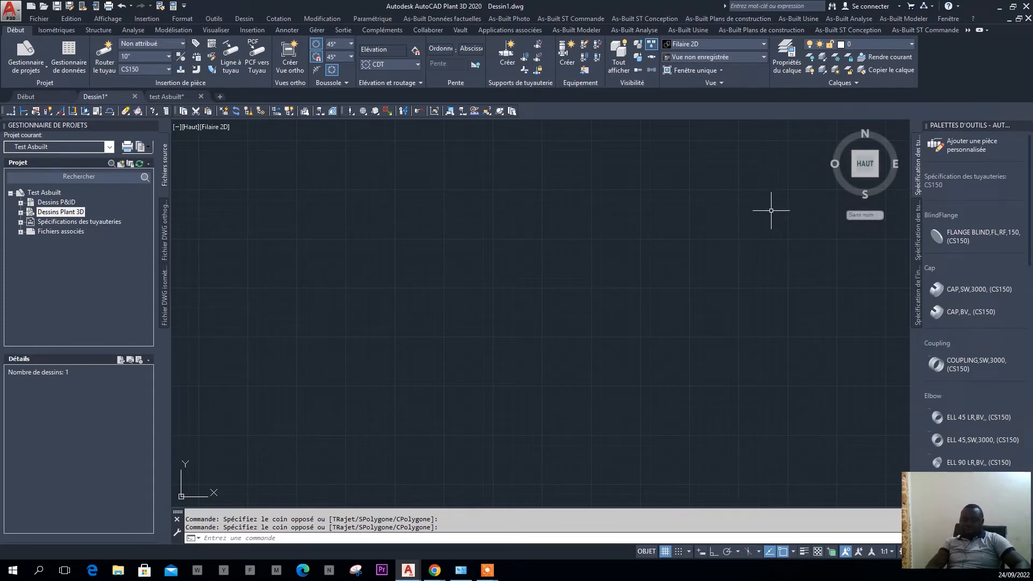
{"action": "type", "text": "nuage"}
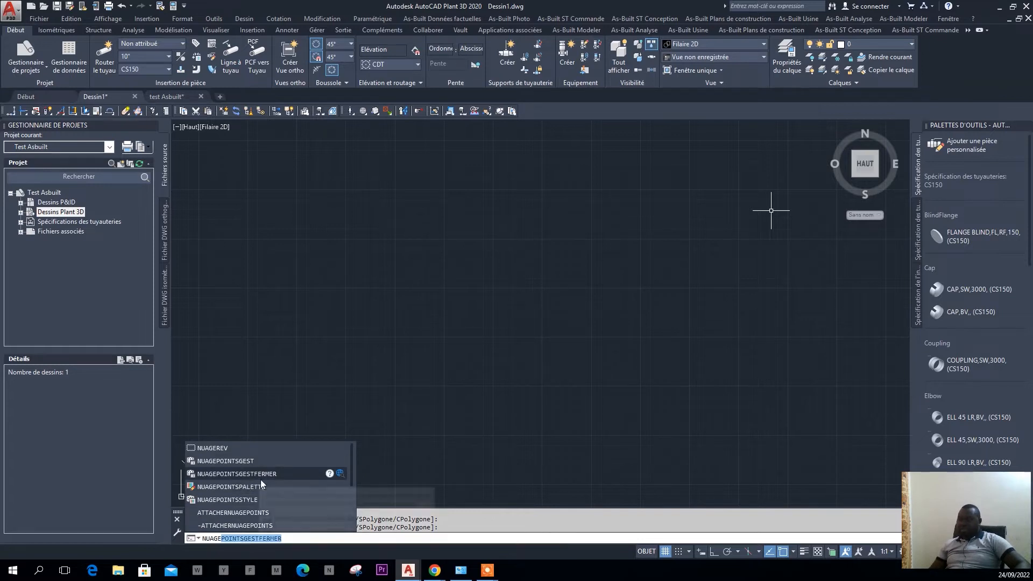
{"action": "left_click", "coordinate": [244, 512]}
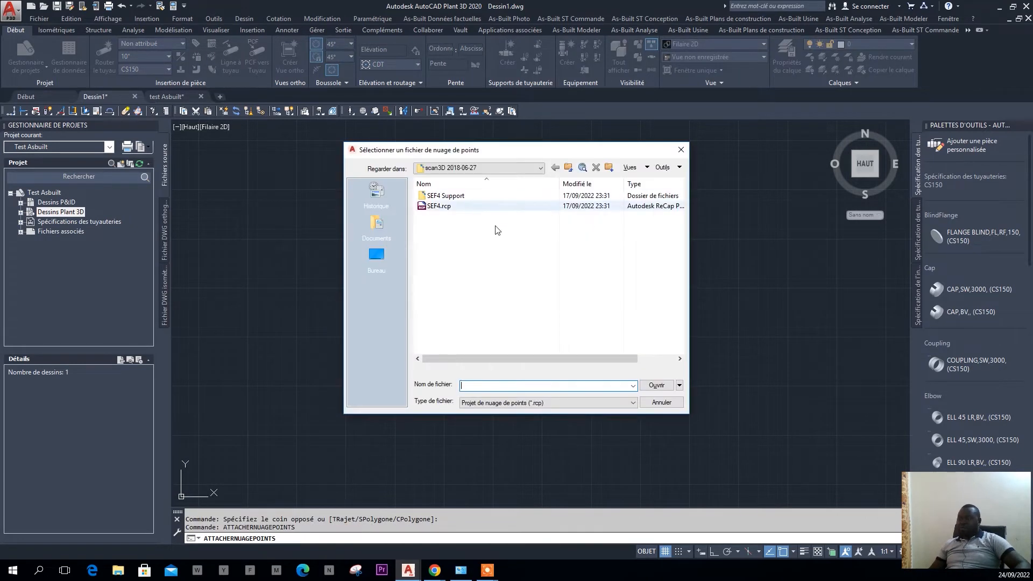
{"action": "left_click", "coordinate": [439, 206]}
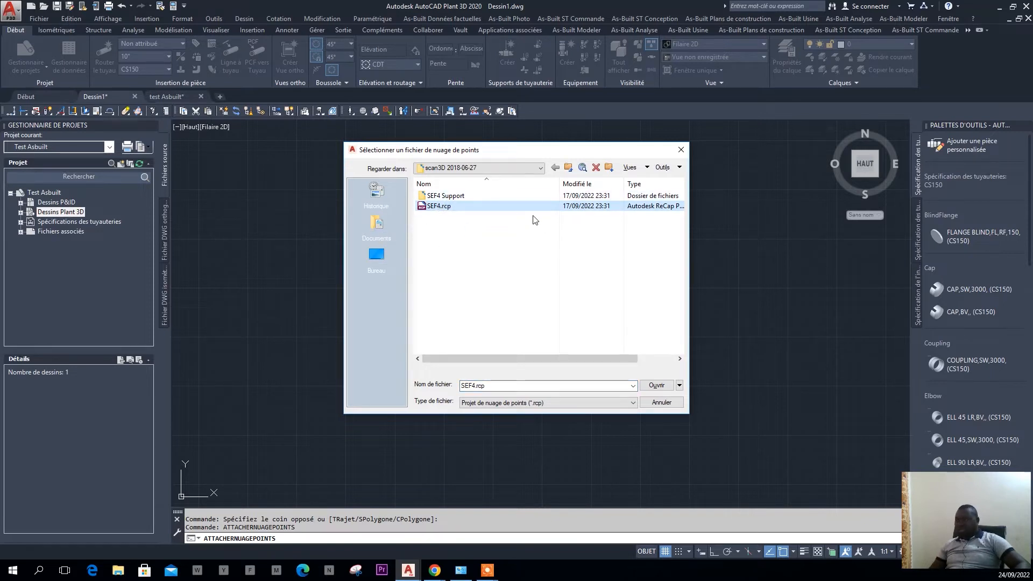
{"action": "left_click", "coordinate": [662, 402]}
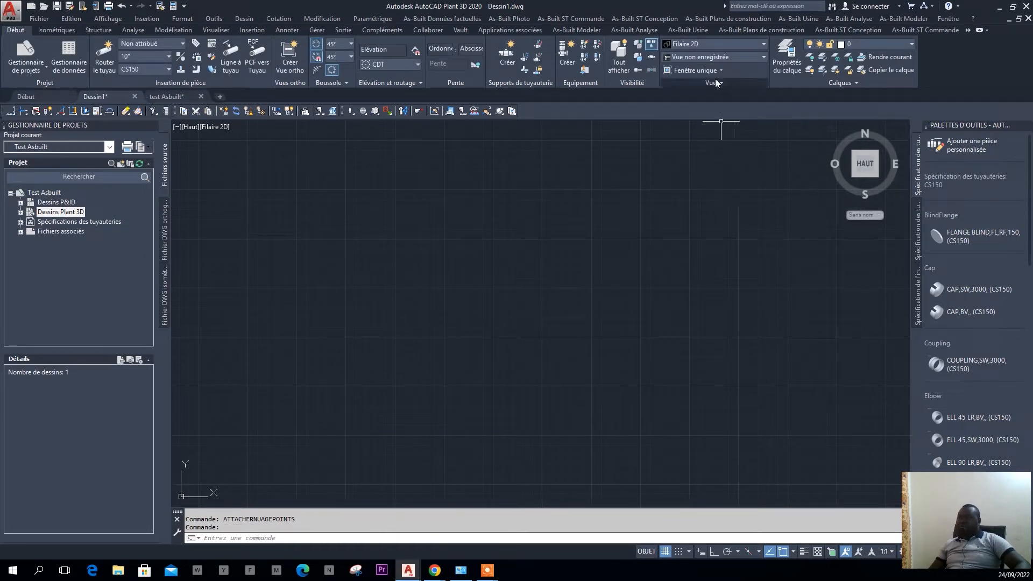
Try to insert the ReCap point cloud JS_rev0.0.rcp from G:\fichiers rcp\JS_RCP into the Dessin1 drawing with the As-Built insertion command
{"action": "left_click", "coordinate": [576, 30]}
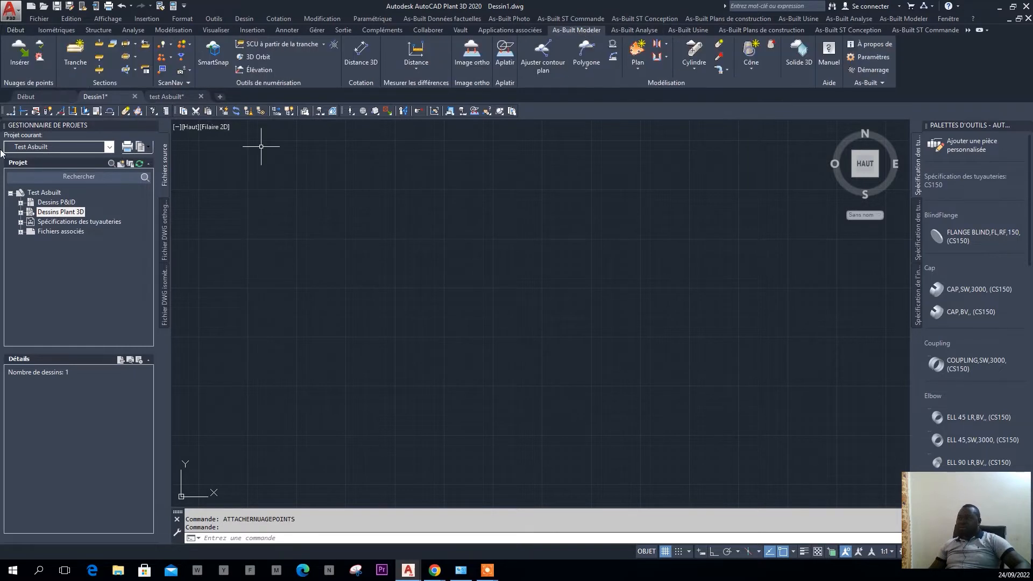
{"action": "left_click", "coordinate": [19, 53]}
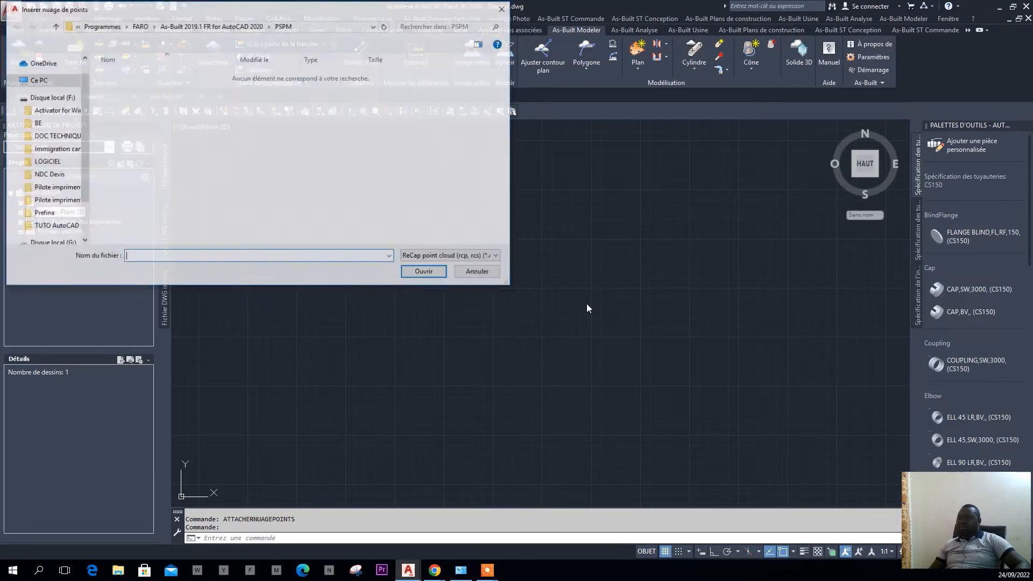
{"action": "type", "text": "G:\fichiers rcp"}
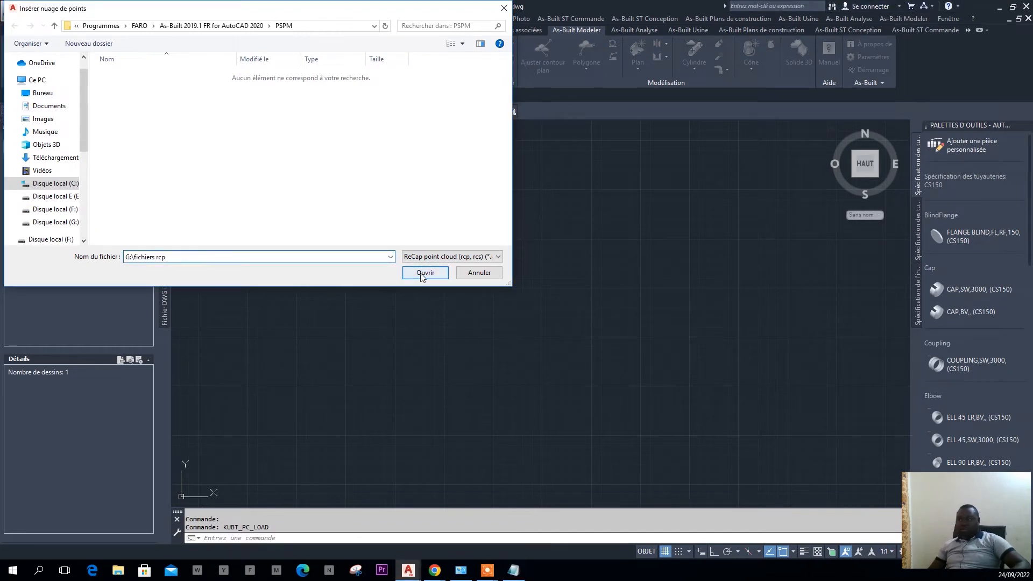
{"action": "left_click", "coordinate": [423, 272]}
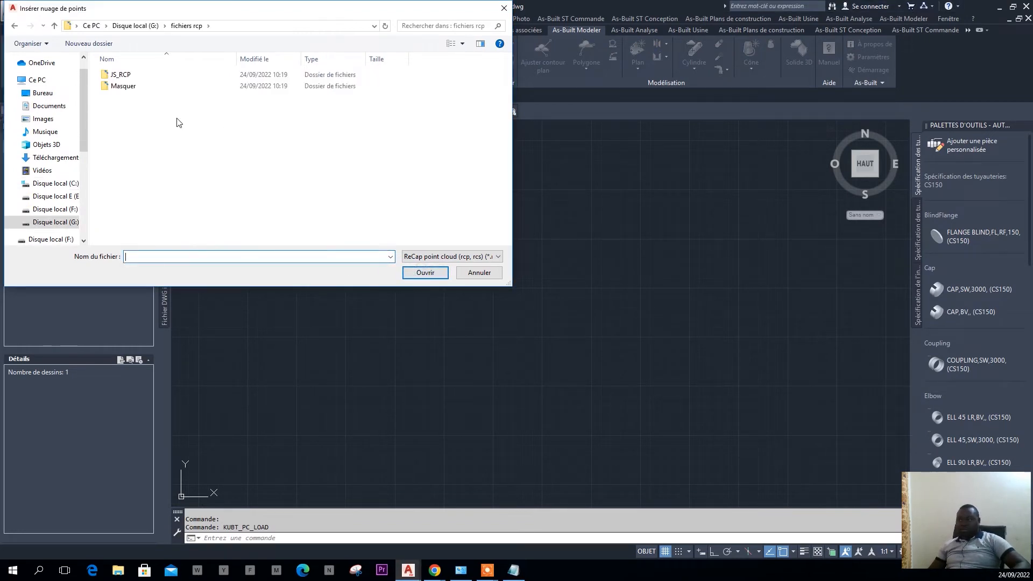
{"action": "double_click", "coordinate": [135, 74]}
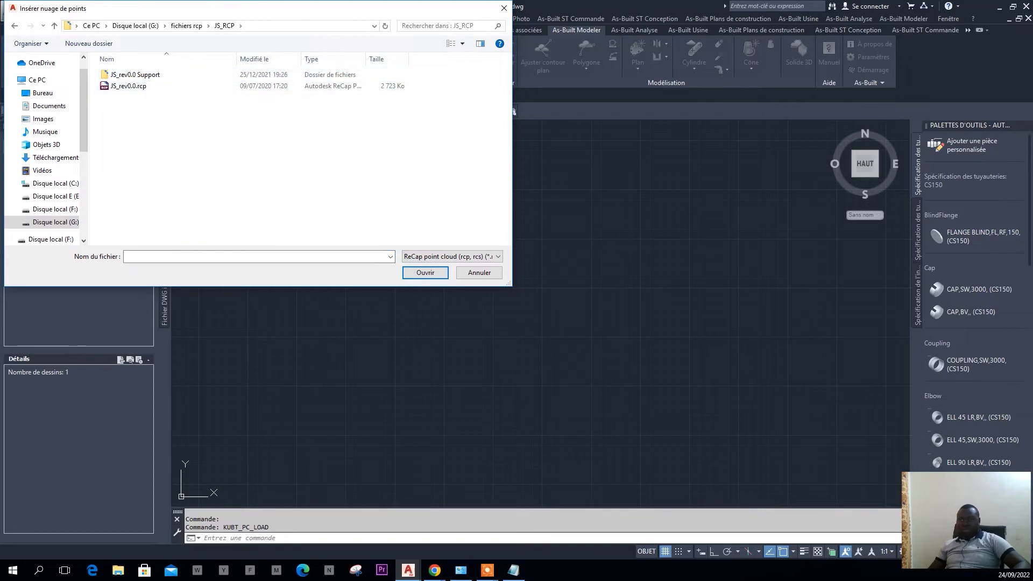
{"action": "left_click_drag", "start_coordinate": [257, 11], "coordinate": [388, 40]}
{"action": "left_click", "coordinate": [261, 114]}
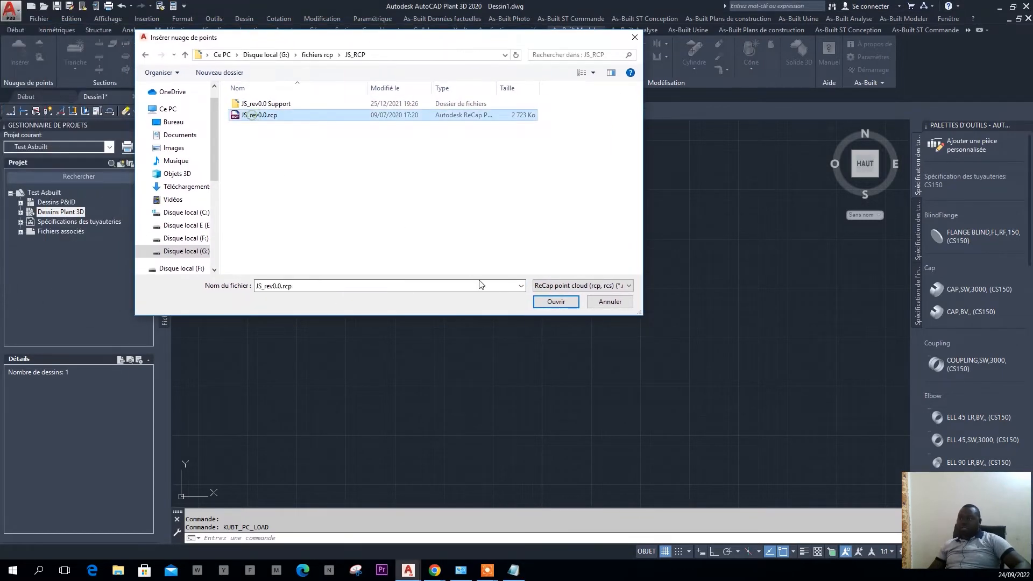
{"action": "left_click", "coordinate": [563, 304]}
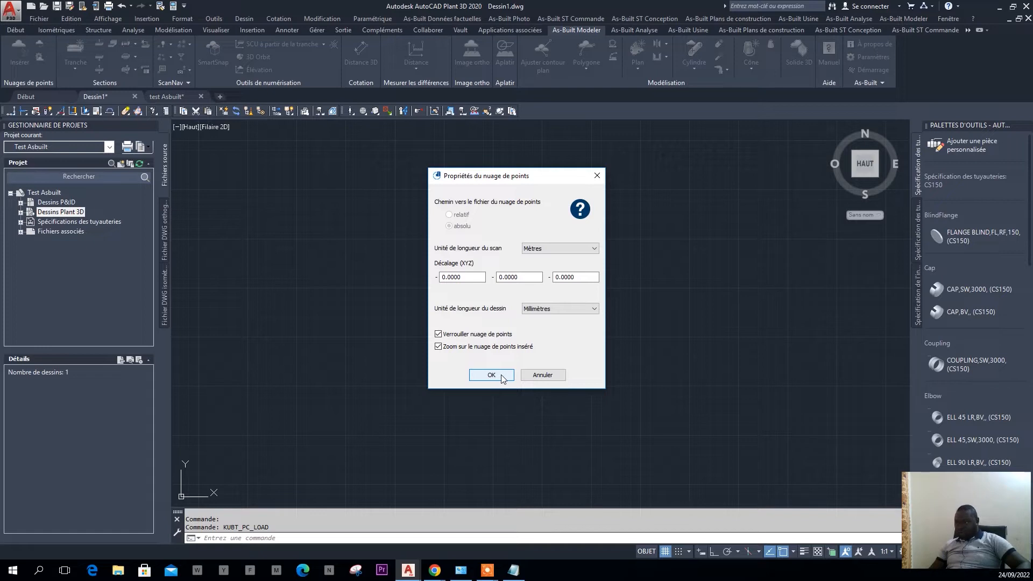
{"action": "left_click", "coordinate": [545, 375]}
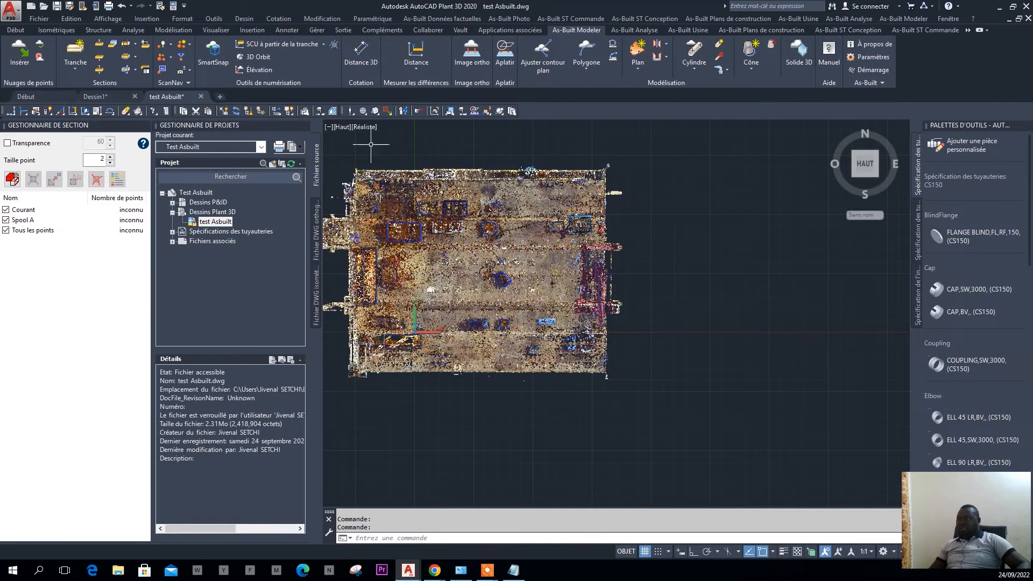
Check the unit settings of the As-Built plant model in the test Asbuilt drawing
{"action": "scroll", "coordinate": [769, 309], "scroll_direction": "down", "scroll_amount": 2}
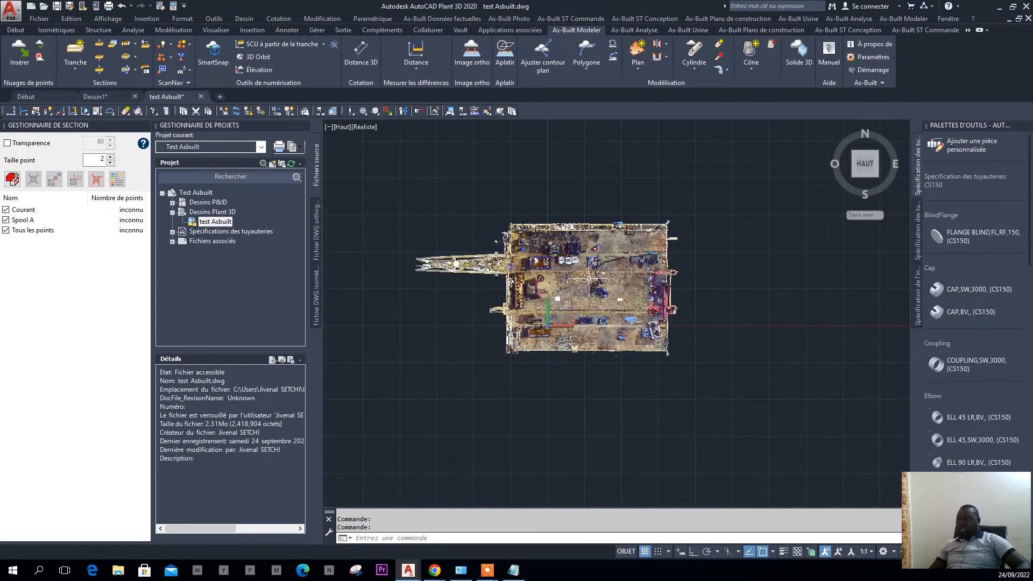
{"action": "scroll", "coordinate": [465, 287], "scroll_direction": "up", "scroll_amount": 2}
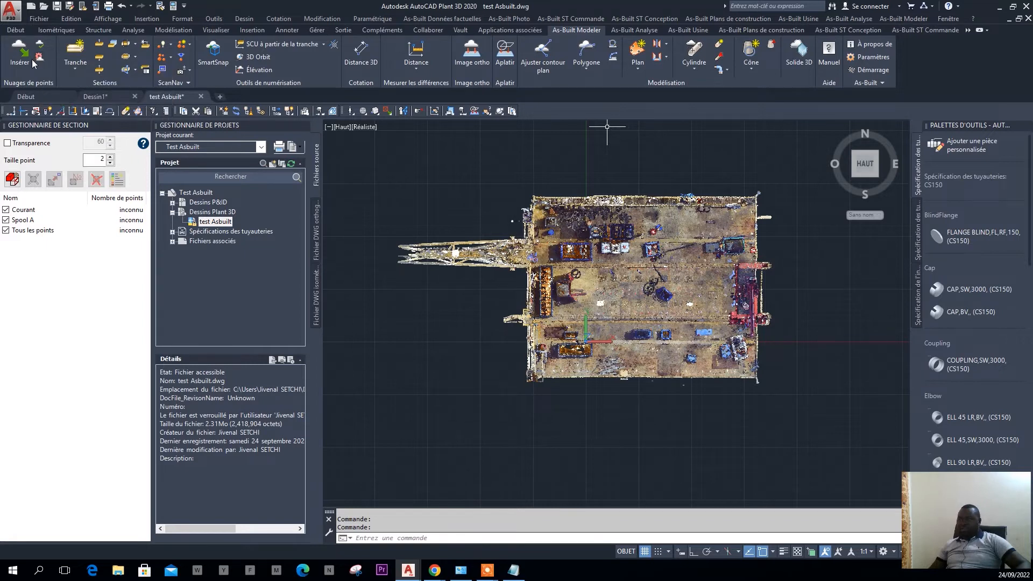
{"action": "left_click", "coordinate": [698, 31]}
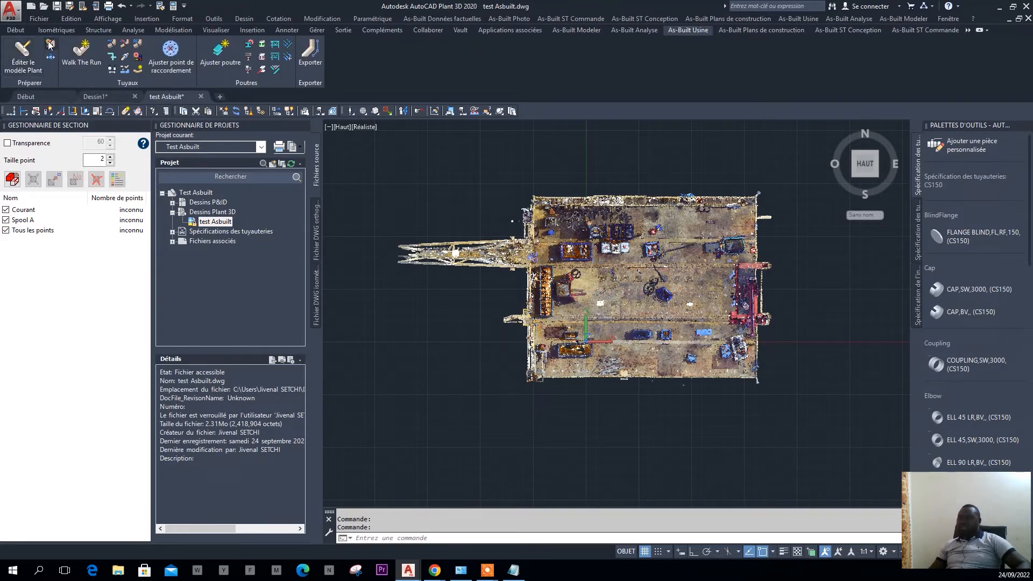
{"action": "left_click", "coordinate": [23, 57]}
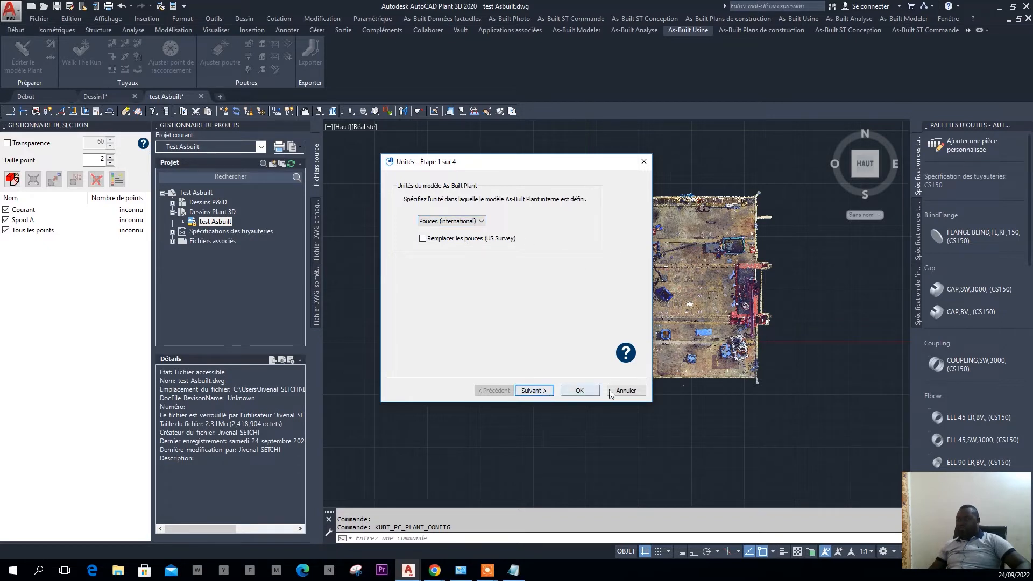
{"action": "left_click", "coordinate": [643, 162]}
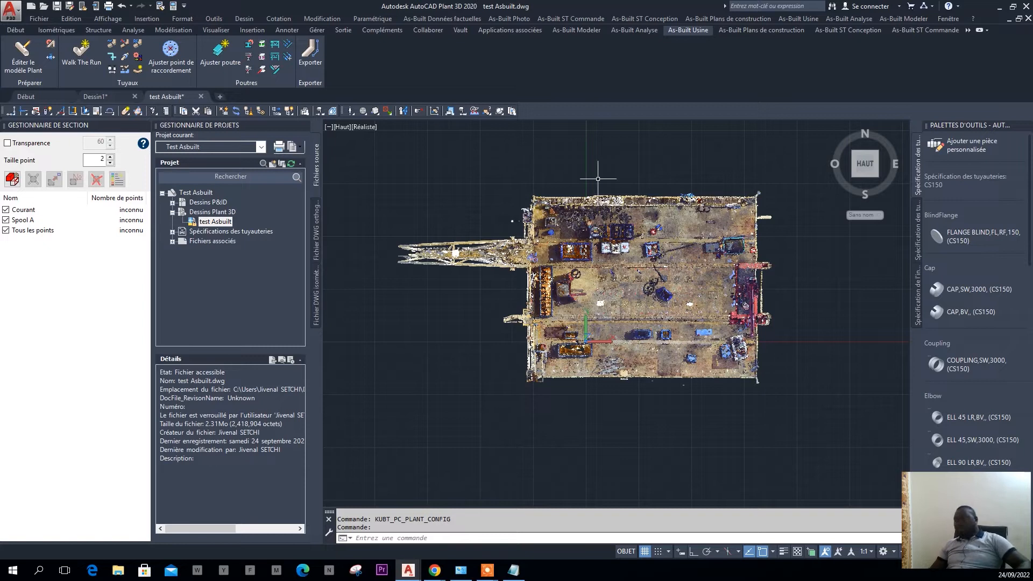
In the front view, crop the point cloud with a rectangular section around the upper part of the diagonal brace, keeping the inside points
{"action": "left_click", "coordinate": [341, 128]}
{"action": "left_click", "coordinate": [510, 130]}
{"action": "left_click", "coordinate": [466, 148]}
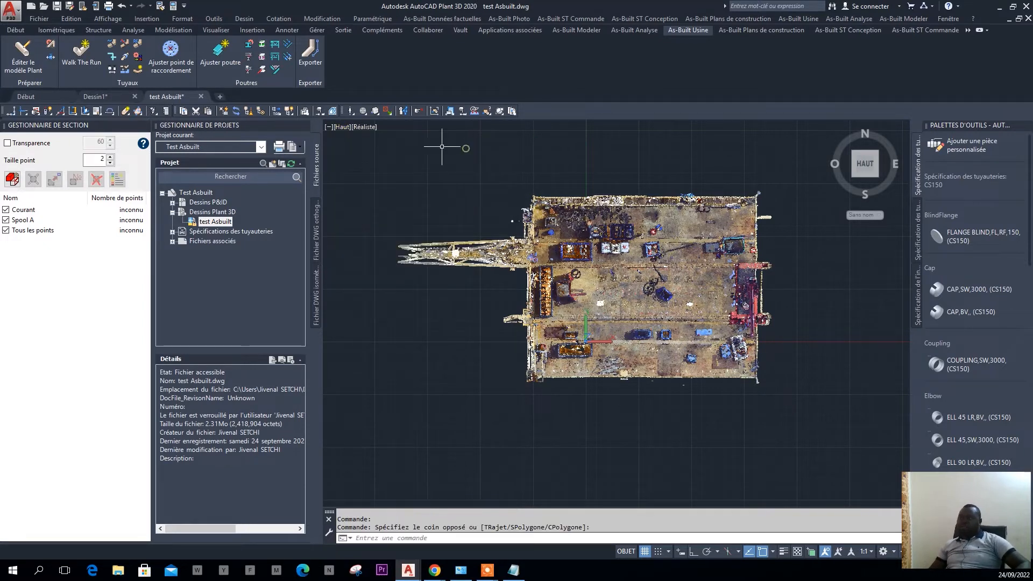
{"action": "left_click", "coordinate": [343, 133]}
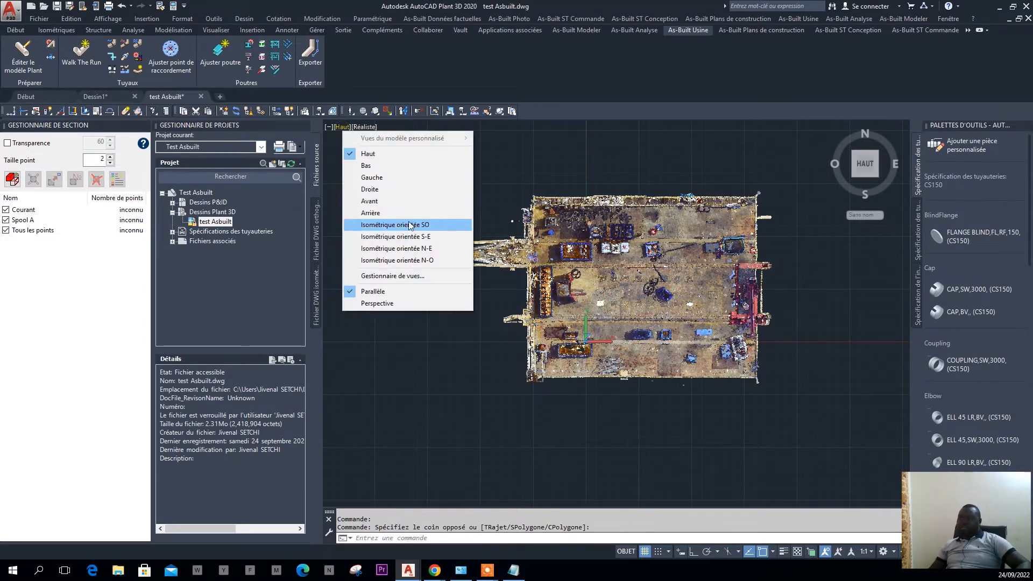
{"action": "left_click", "coordinate": [378, 202]}
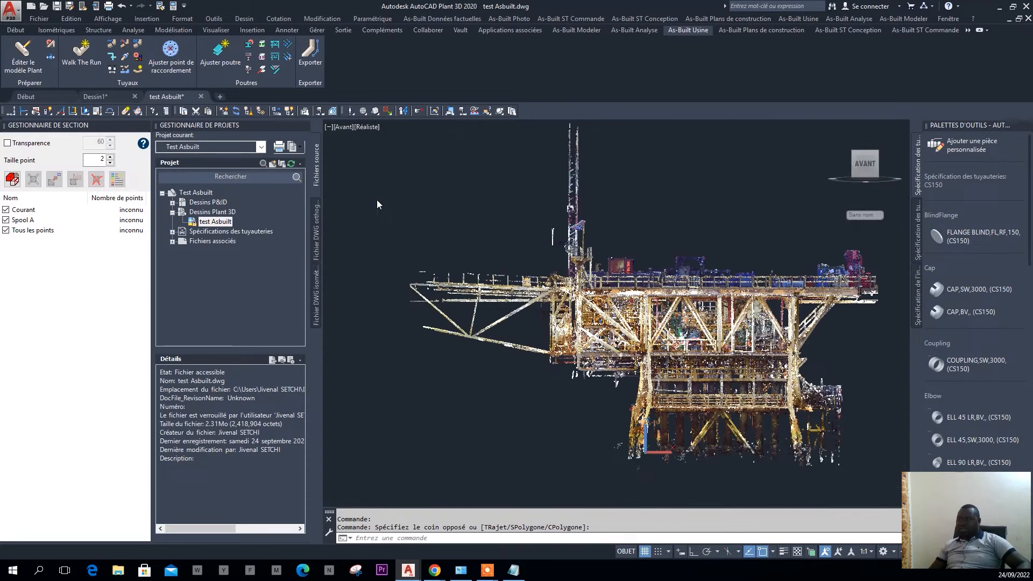
{"action": "scroll", "coordinate": [559, 309], "scroll_direction": "up", "scroll_amount": 5}
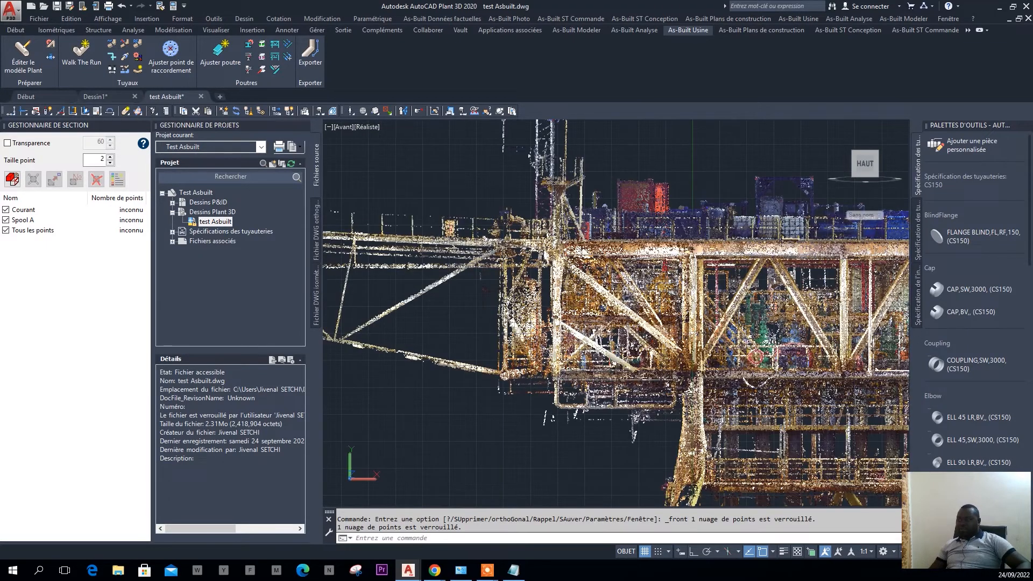
{"action": "scroll", "coordinate": [622, 317], "scroll_direction": "up", "scroll_amount": 2}
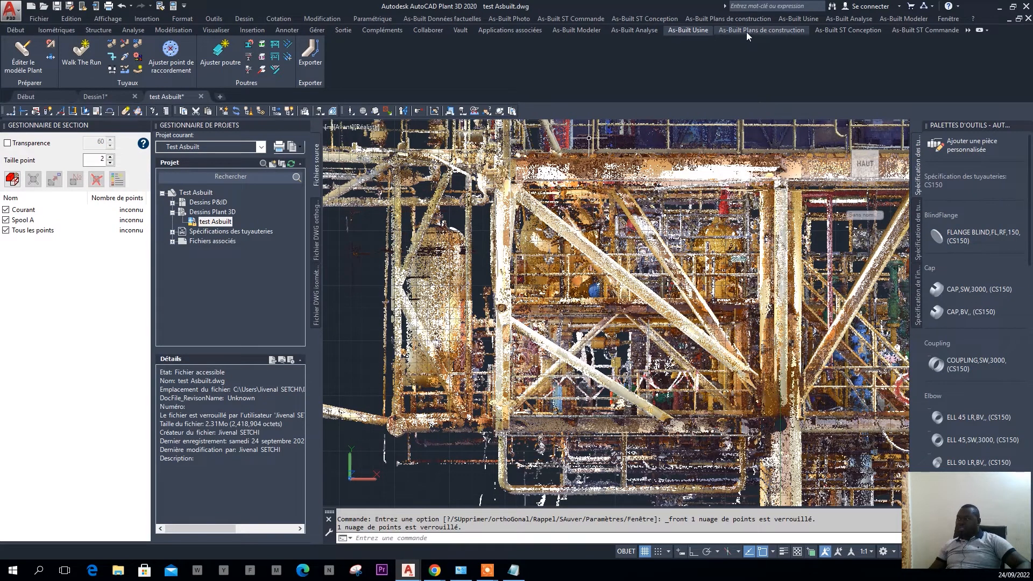
{"action": "left_click", "coordinate": [577, 31]}
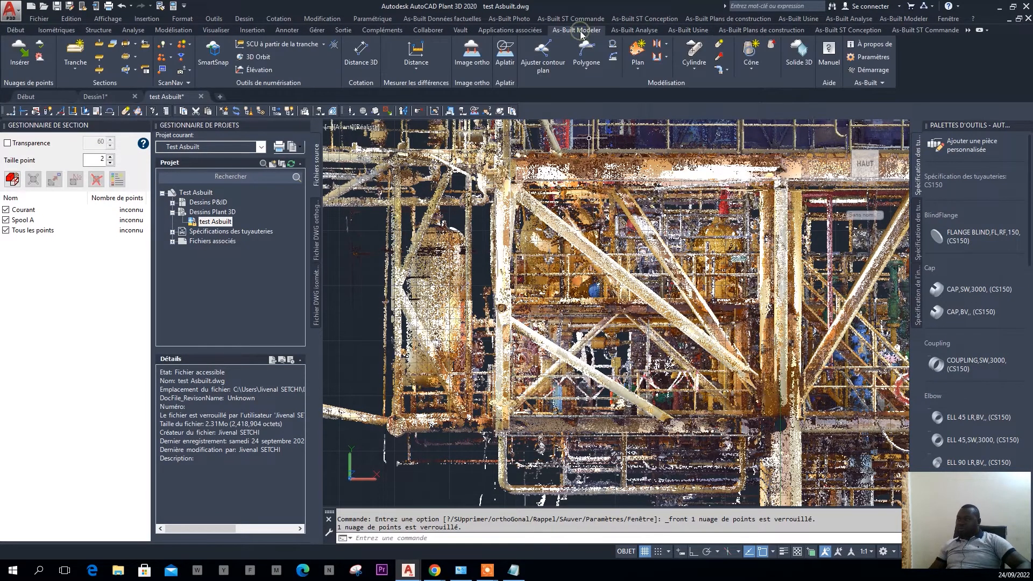
{"action": "left_click", "coordinate": [126, 45]}
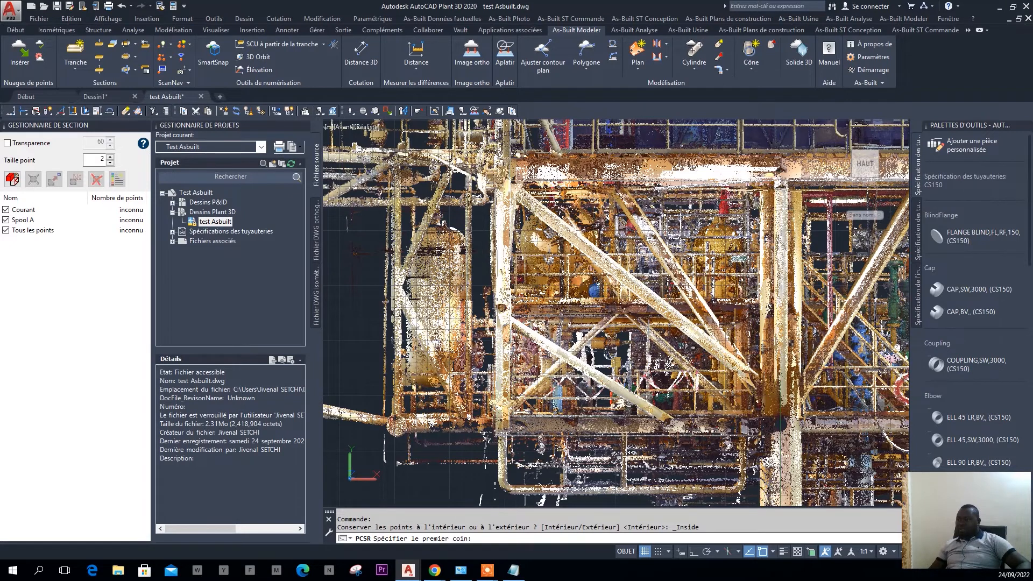
{"action": "left_click", "coordinate": [540, 198]}
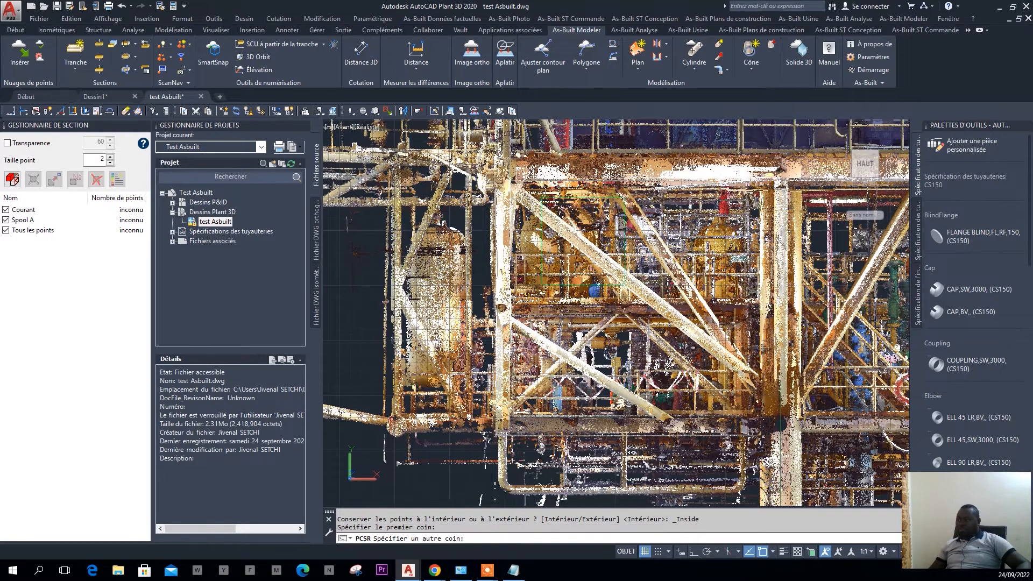
{"action": "left_click", "coordinate": [650, 306]}
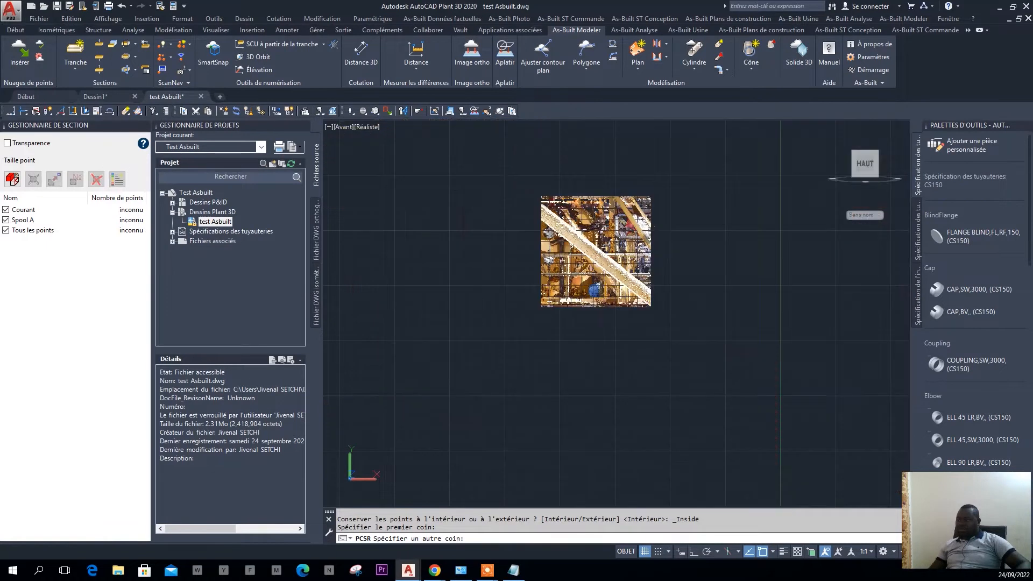
In the southeast isometric view, crop the cloud to a rectangle around the large bent pipes, keeping the inside points, and display the top view
{"action": "left_click", "coordinate": [342, 128]}
{"action": "left_click", "coordinate": [393, 233]}
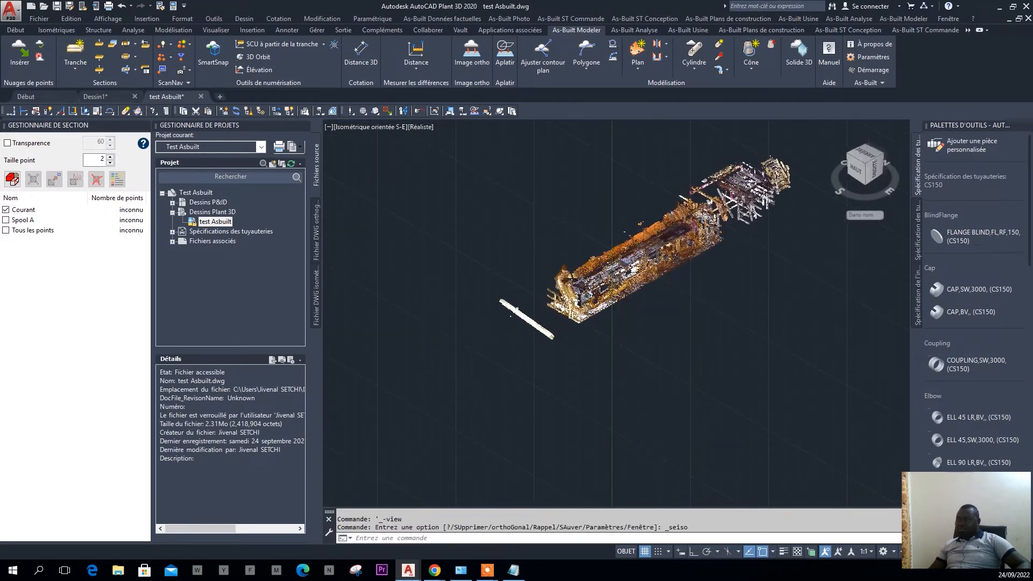
{"action": "scroll", "coordinate": [588, 323], "scroll_direction": "up", "scroll_amount": 4}
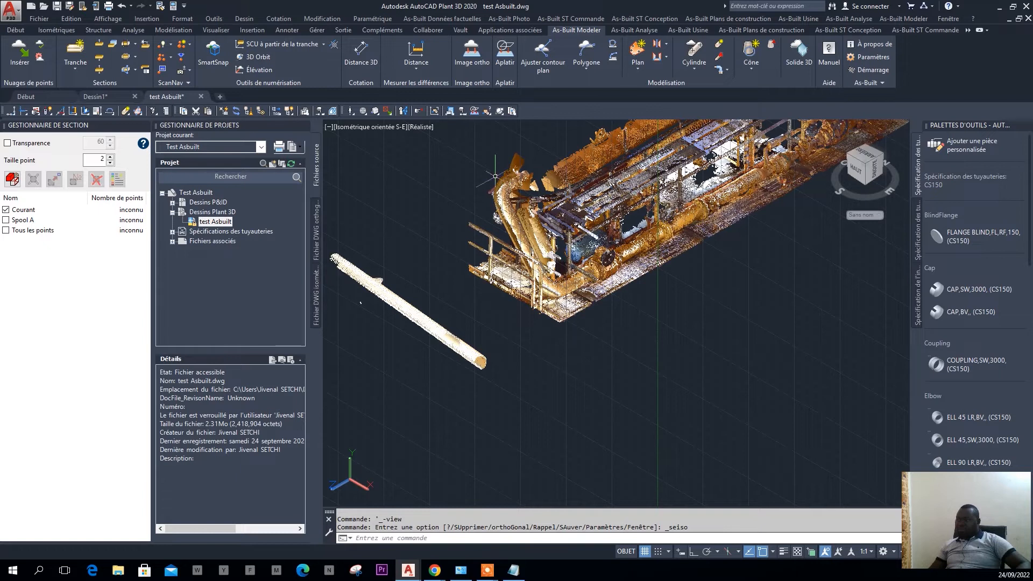
{"action": "left_click", "coordinate": [125, 44]}
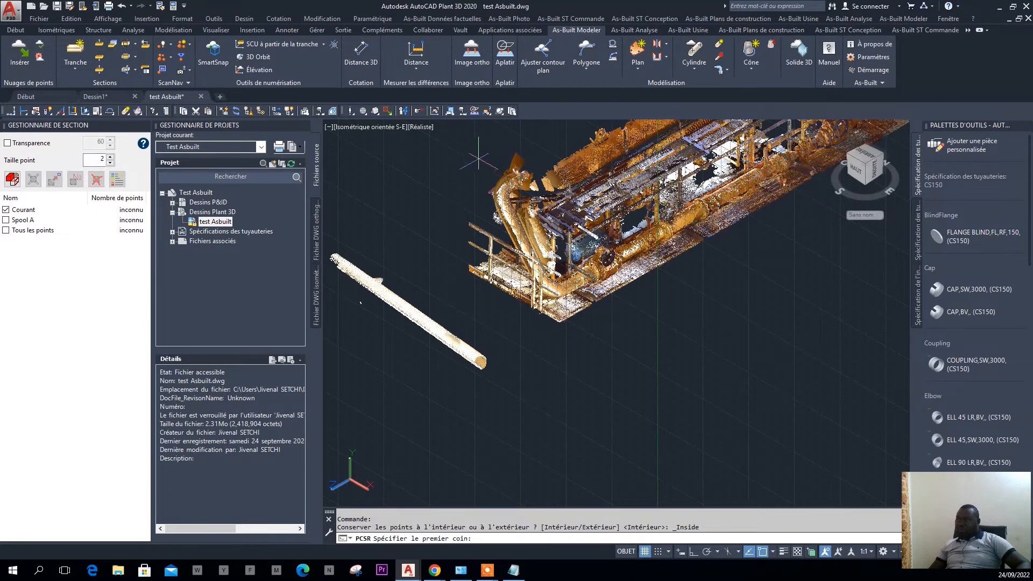
{"action": "left_click", "coordinate": [479, 160]}
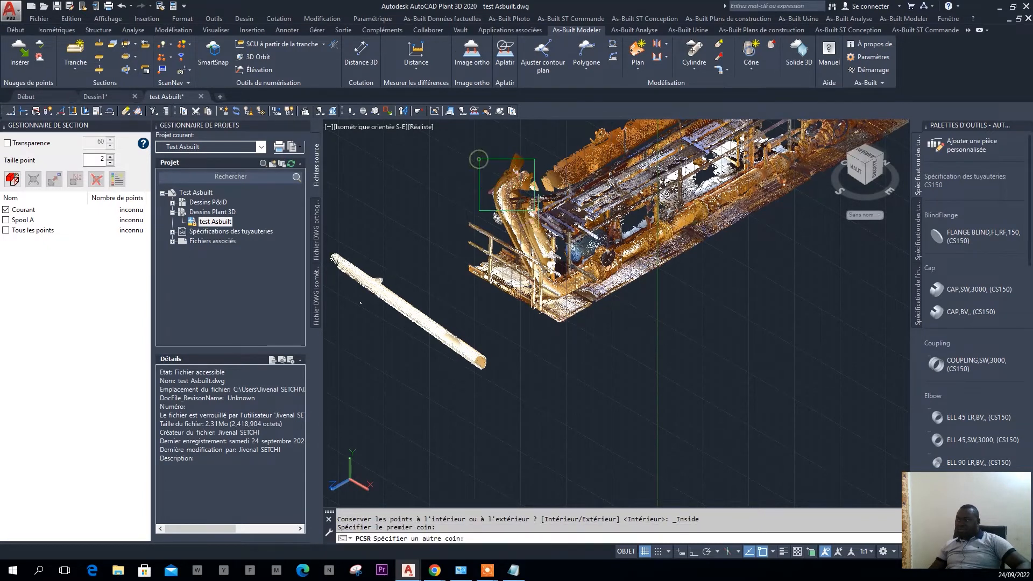
{"action": "left_click", "coordinate": [606, 298]}
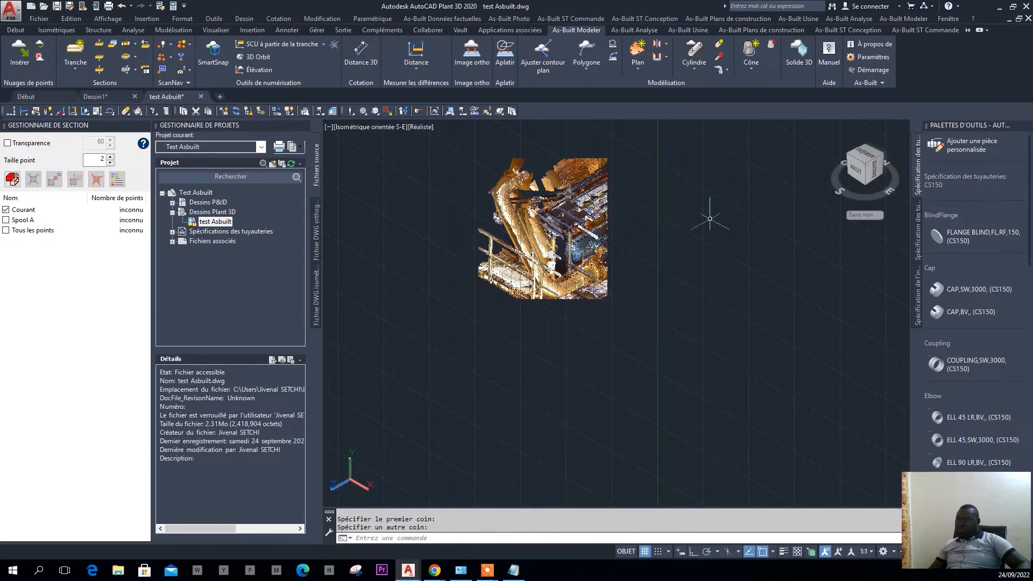
{"action": "left_click", "coordinate": [369, 127]}
{"action": "left_click", "coordinate": [377, 143]}
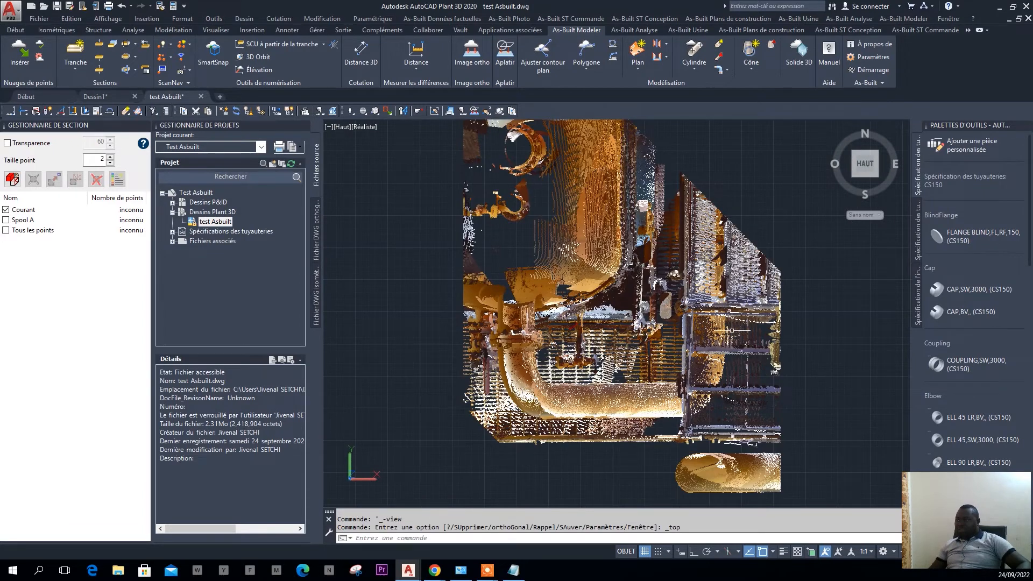
In the top view, crop the point cloud to a rectangle around the lower U-shaped pipe run, keeping the inside points
{"action": "left_click", "coordinate": [124, 44]}
{"action": "left_click", "coordinate": [484, 288]}
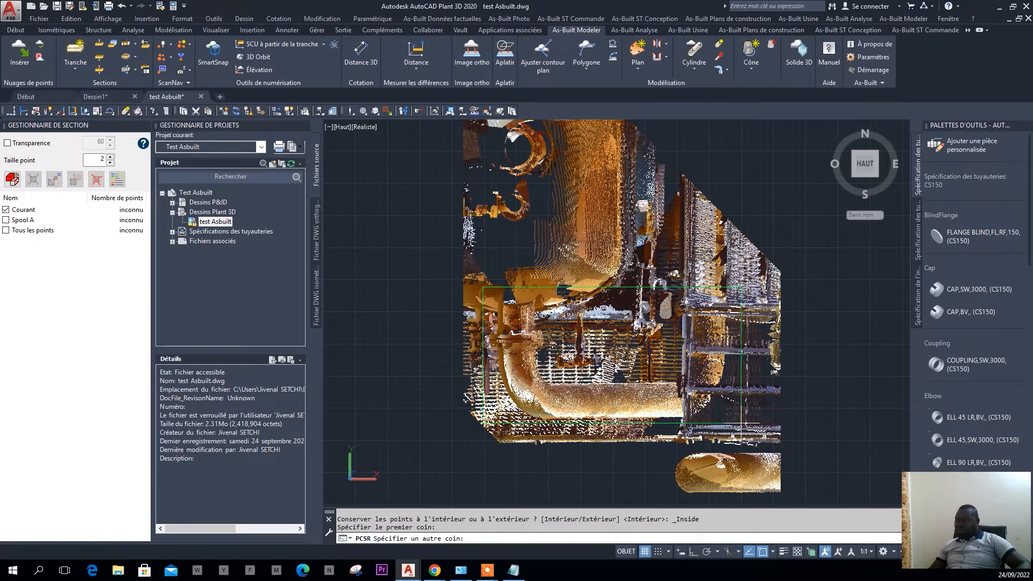
{"action": "left_click", "coordinate": [733, 423]}
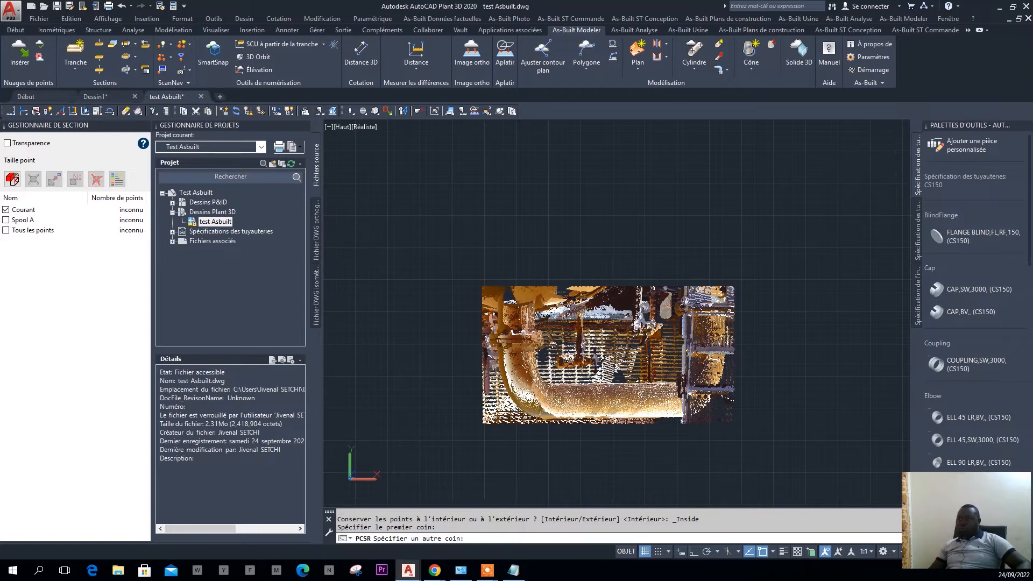
Crop the cloud with a polygonal section that follows the U-shaped pipe and excludes the grating between its two legs
{"action": "left_click", "coordinate": [127, 72]}
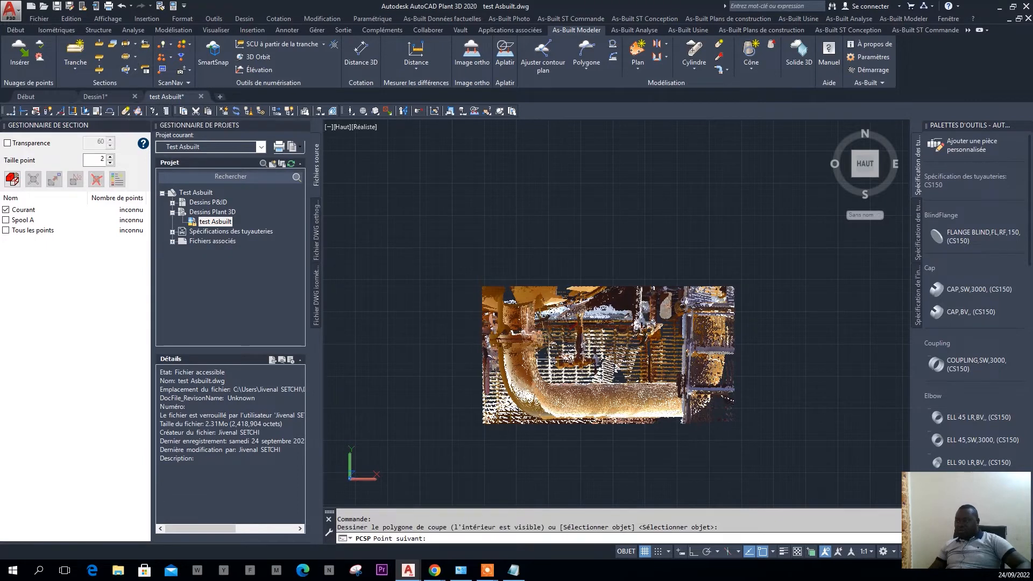
{"action": "left_click", "coordinate": [539, 355]}
{"action": "left_click", "coordinate": [626, 376]}
{"action": "left_click", "coordinate": [676, 324]}
{"action": "left_click", "coordinate": [737, 296]}
{"action": "left_click", "coordinate": [736, 383]}
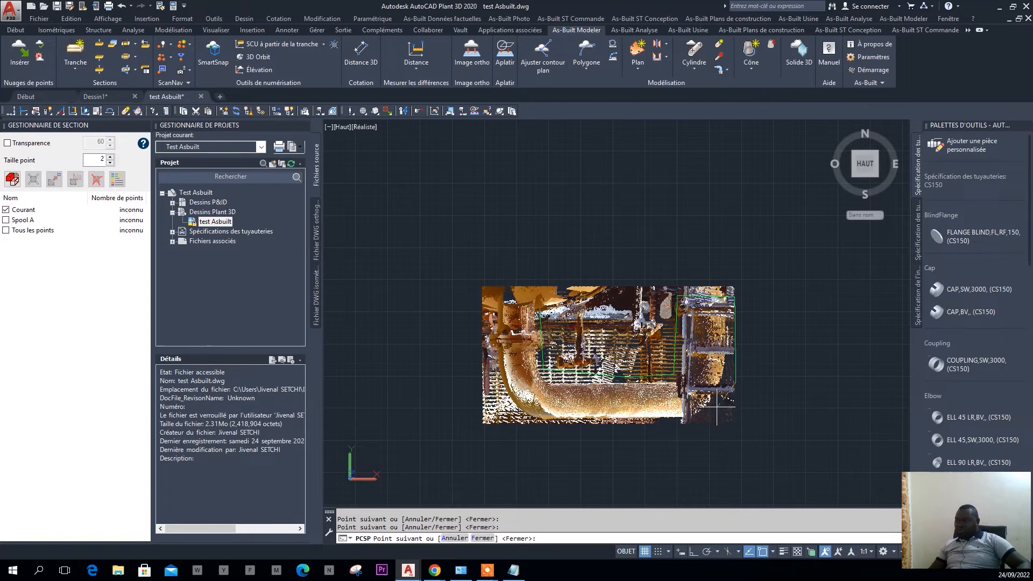
{"action": "left_click", "coordinate": [702, 420]}
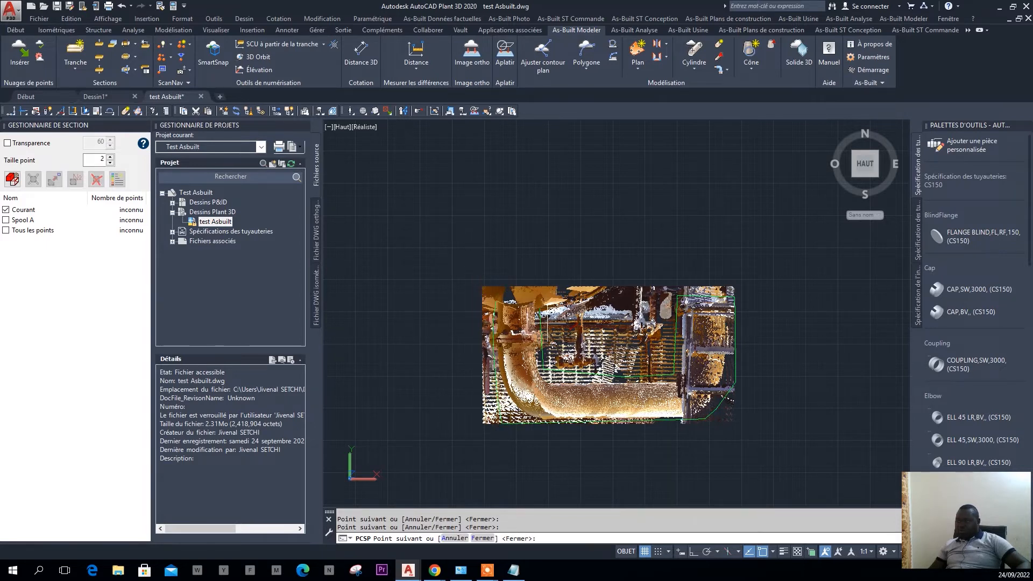
{"action": "right_click", "coordinate": [616, 338]}
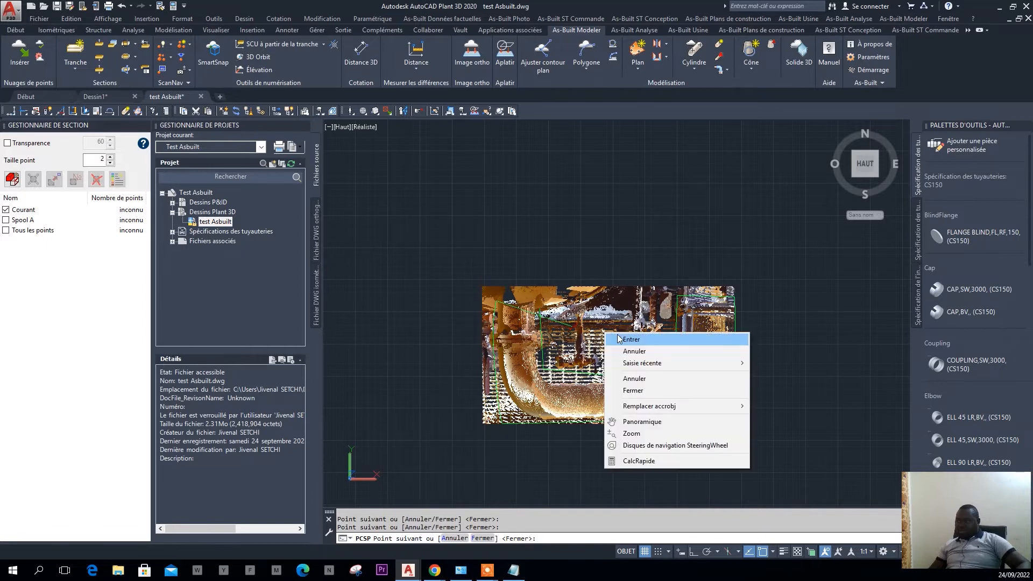
{"action": "left_click", "coordinate": [633, 345]}
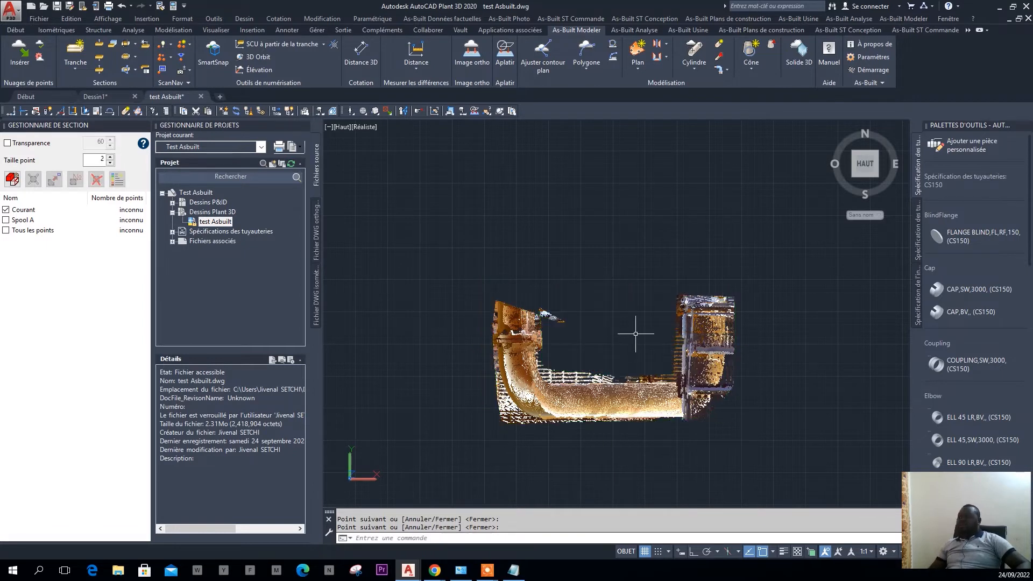
In the left view, crop the cloud with a polygonal section following the C-shaped pipe outline, excluding the valves and supports between its ends
{"action": "left_click", "coordinate": [342, 127]}
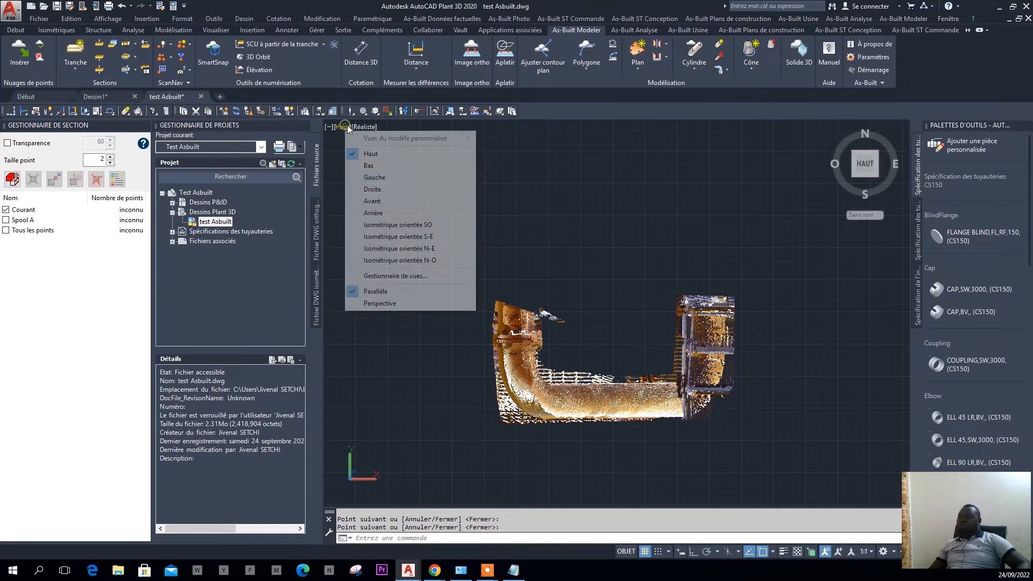
{"action": "left_click", "coordinate": [389, 177]}
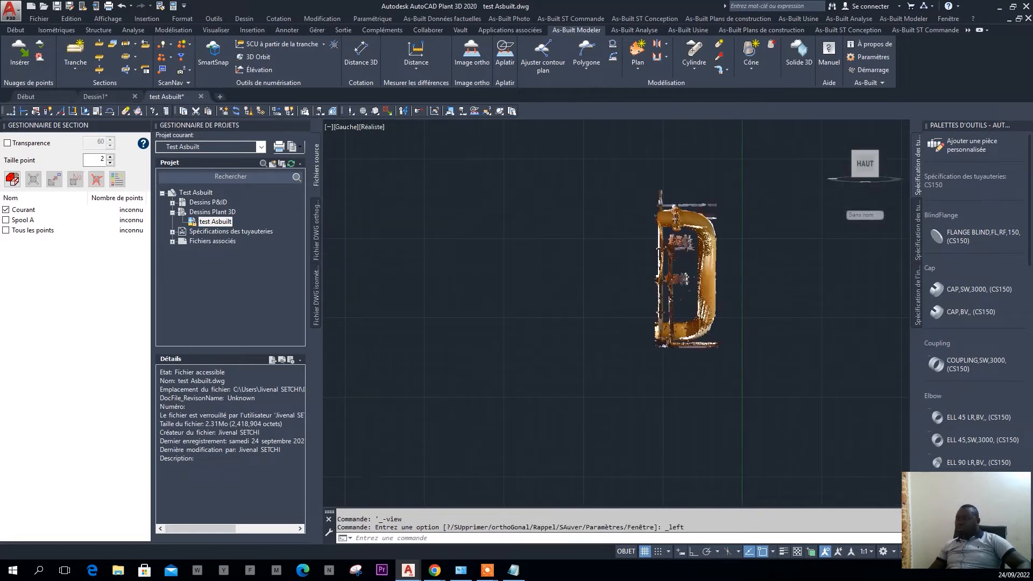
{"action": "middle_click_drag", "start_coordinate": [753, 232], "coordinate": [680, 272]}
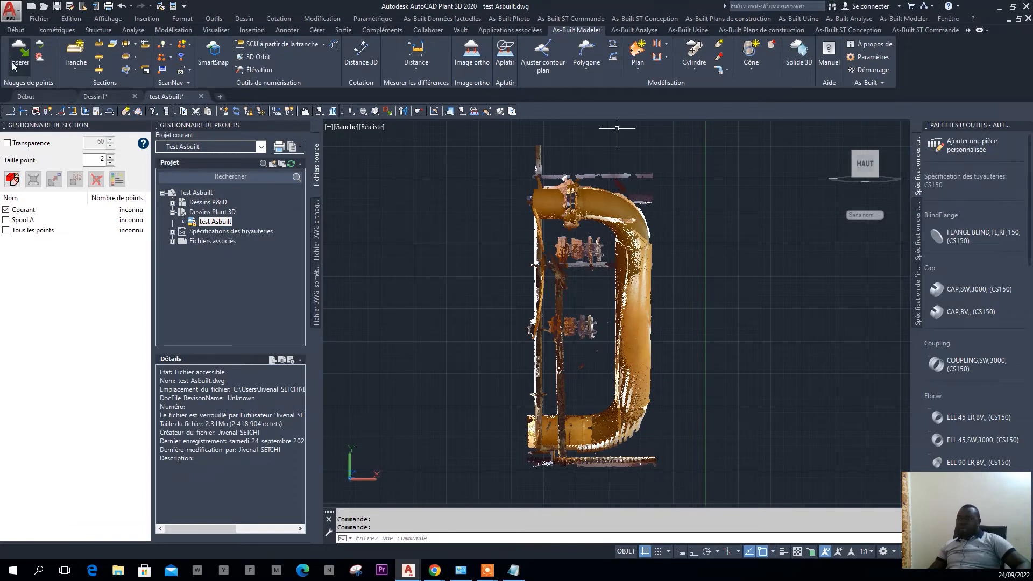
{"action": "left_click", "coordinate": [125, 70]}
{"action": "left_click", "coordinate": [523, 220]}
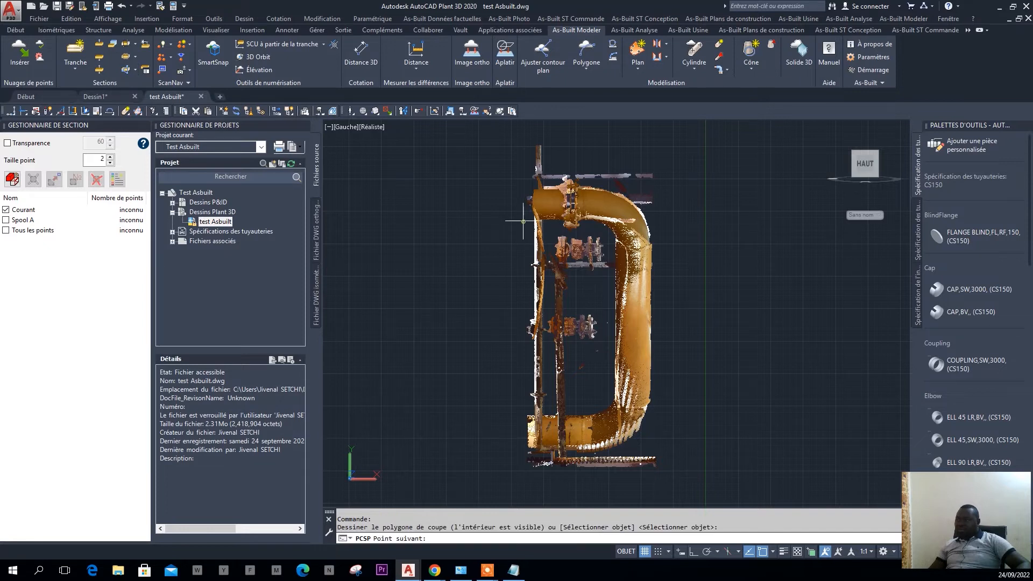
{"action": "left_click", "coordinate": [560, 224]}
{"action": "left_click", "coordinate": [565, 233]}
{"action": "left_click", "coordinate": [584, 232]}
{"action": "left_click", "coordinate": [594, 225]}
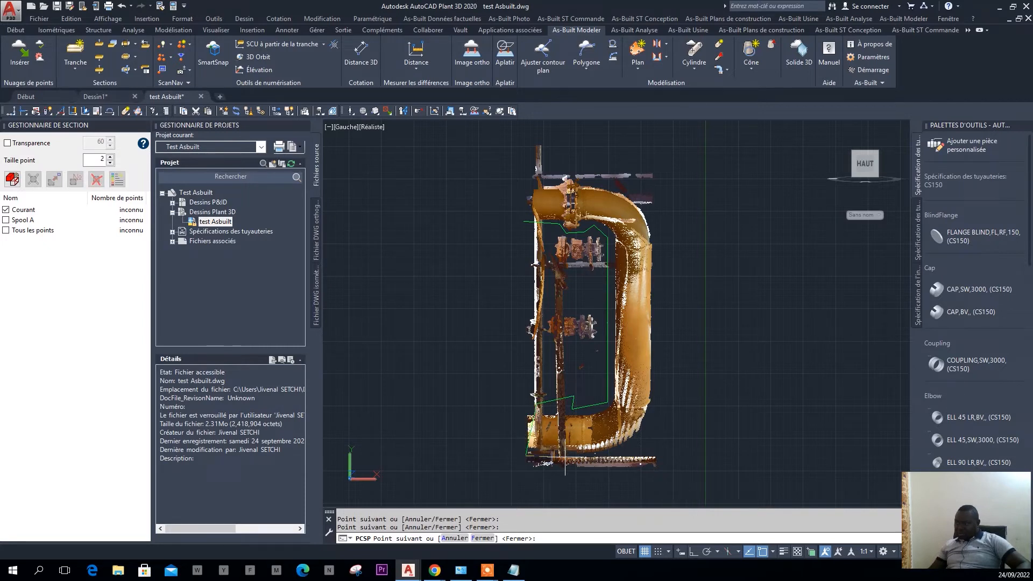
{"action": "left_click", "coordinate": [586, 472]}
{"action": "left_click", "coordinate": [661, 387]}
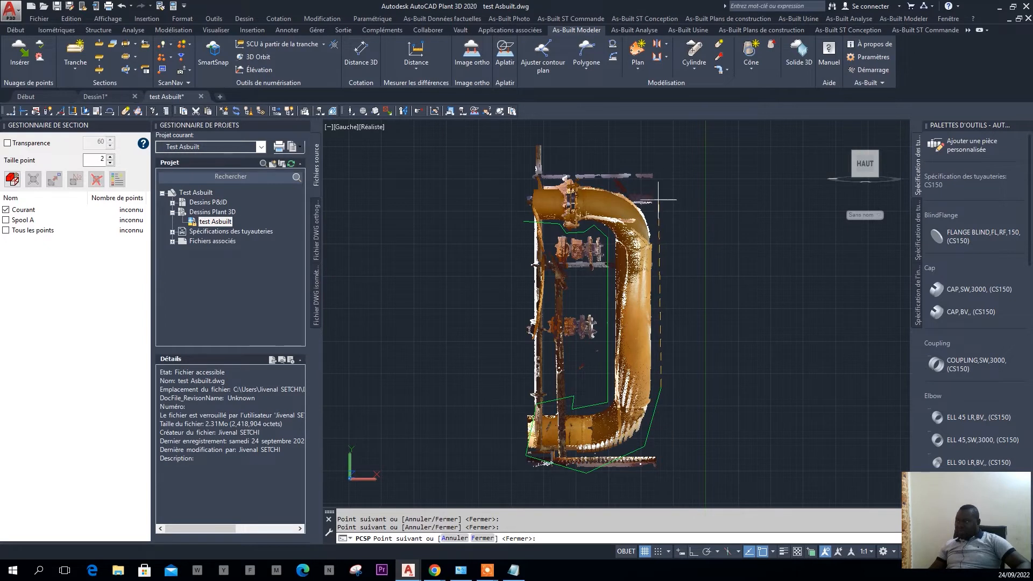
{"action": "left_click", "coordinate": [659, 218]}
{"action": "left_click", "coordinate": [616, 179]}
{"action": "right_click", "coordinate": [531, 223]}
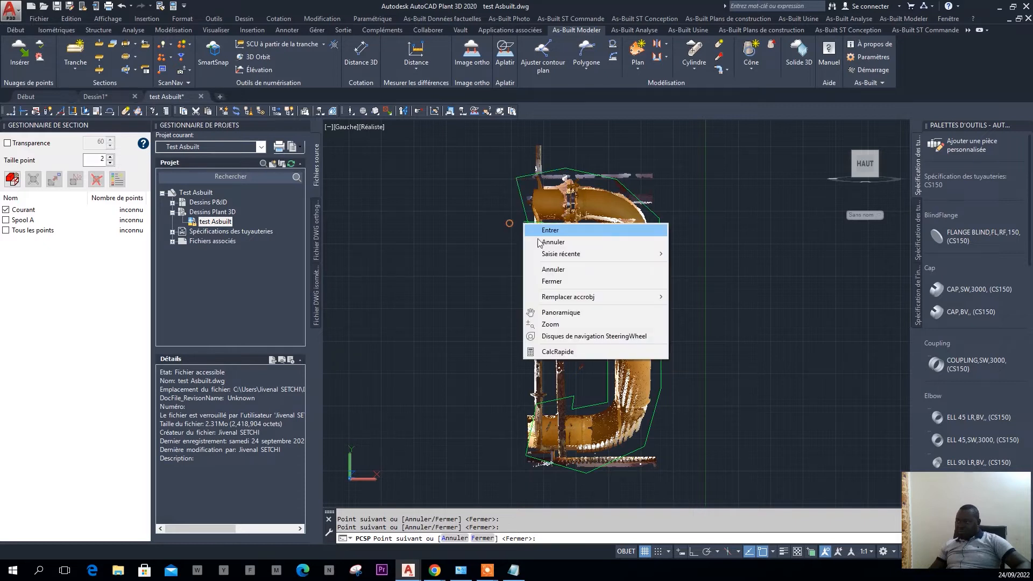
{"action": "left_click", "coordinate": [543, 226]}
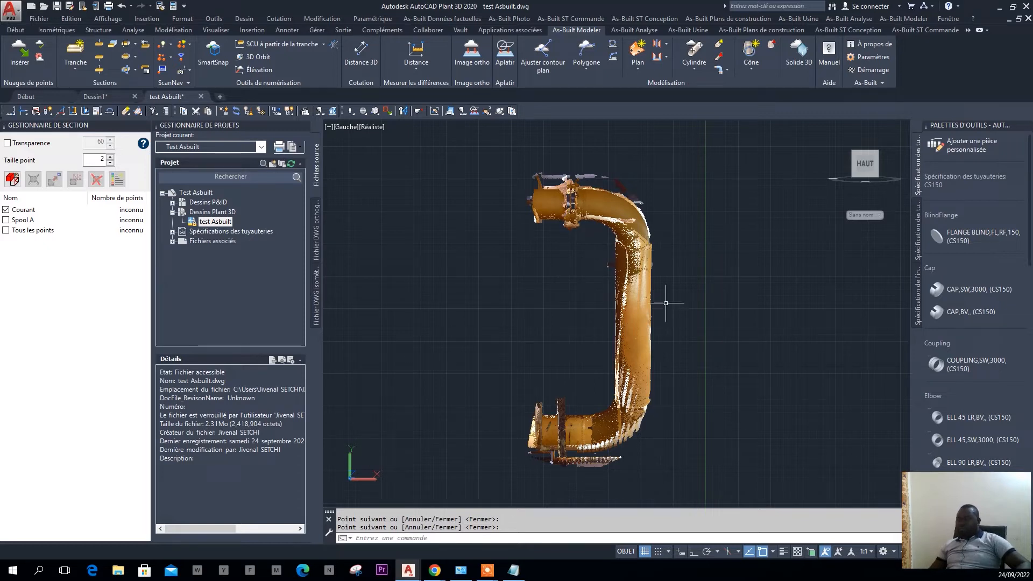
In the back view, crop the cloud with a polygonal section around the diagonal pipe and inspect the isolated pipe in 3D
{"action": "middle_click_drag", "start_coordinate": [601, 338], "coordinate": [758, 339], "text": "shift"}
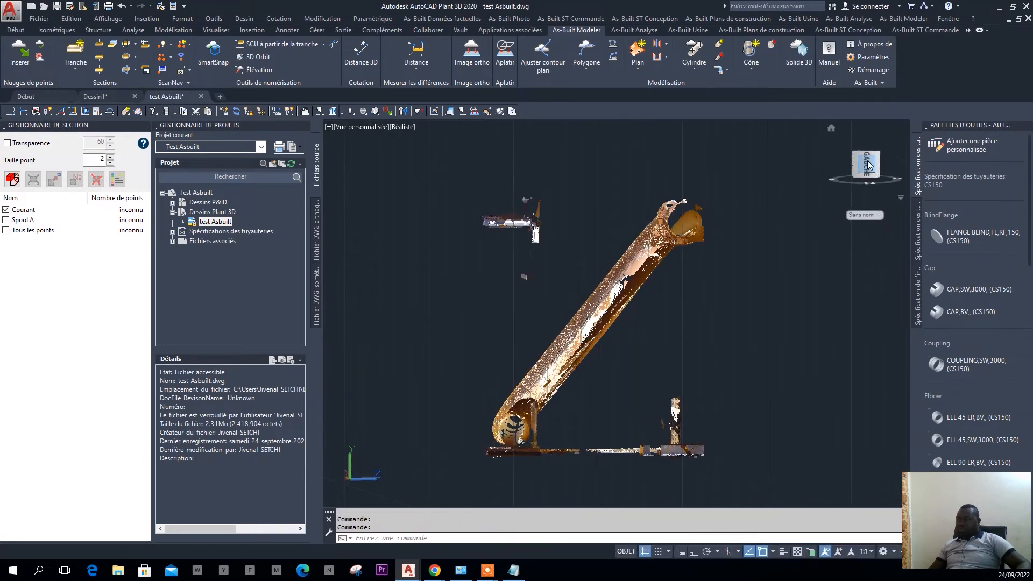
{"action": "left_click", "coordinate": [867, 165]}
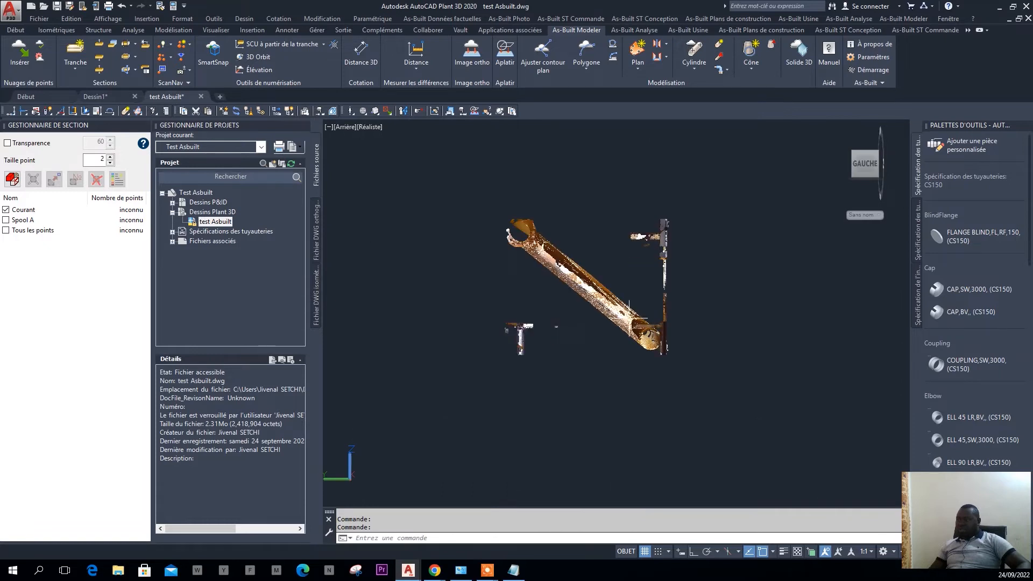
{"action": "scroll", "coordinate": [629, 307], "scroll_direction": "up", "scroll_amount": 2}
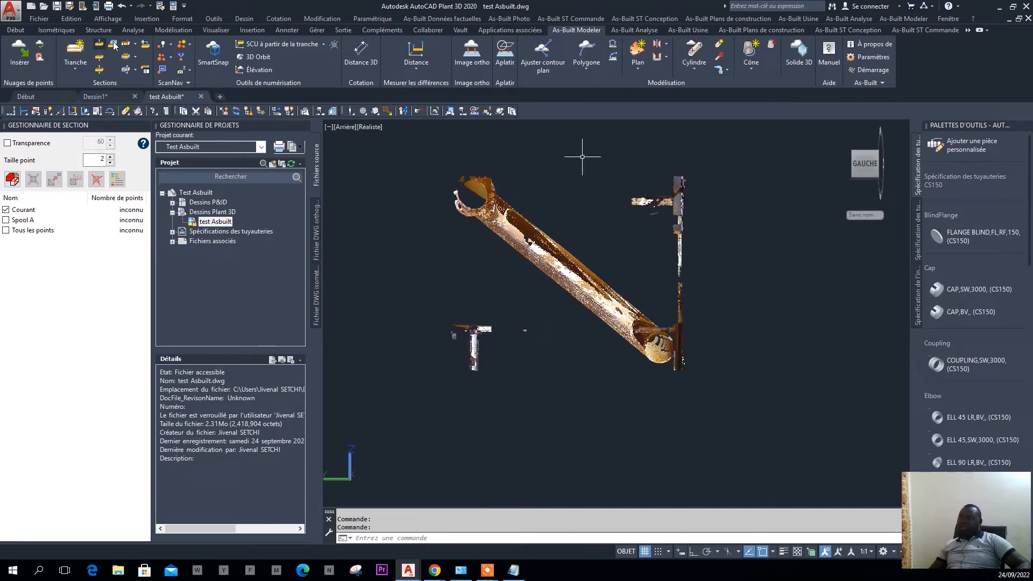
{"action": "left_click", "coordinate": [140, 74]}
{"action": "left_click", "coordinate": [472, 166]}
{"action": "left_click", "coordinate": [449, 220]}
{"action": "left_click", "coordinate": [492, 257]}
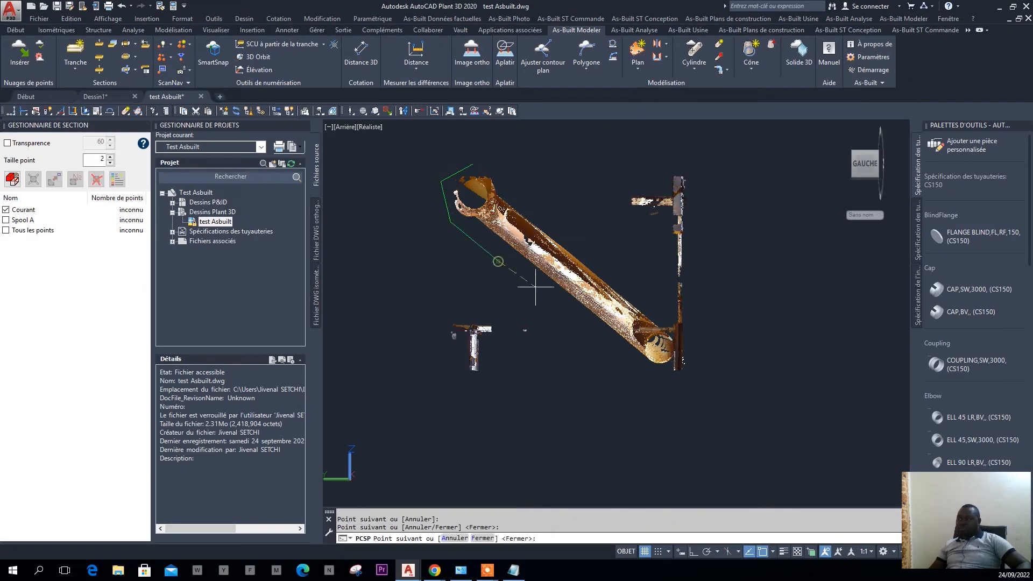
{"action": "left_click", "coordinate": [585, 332]}
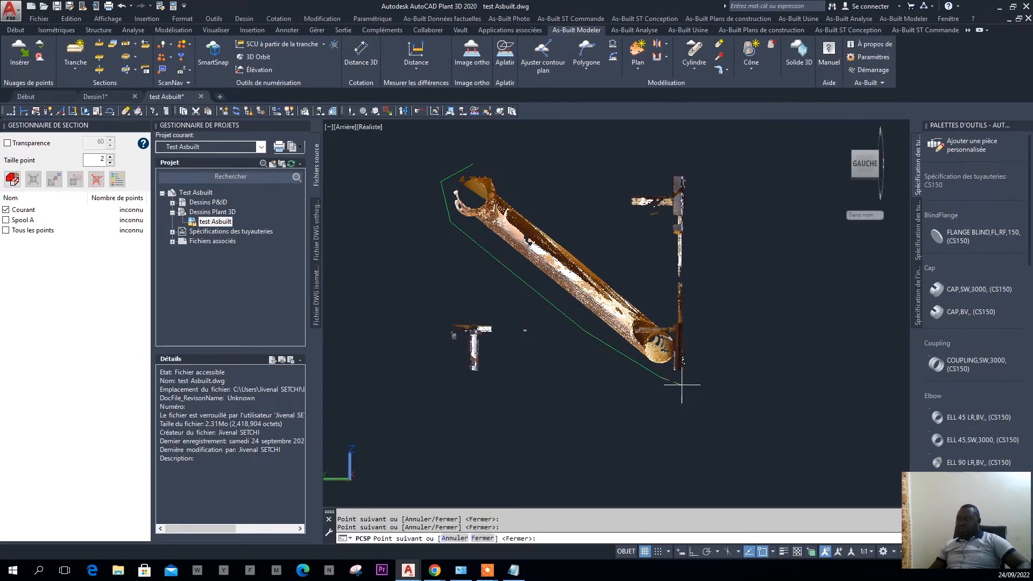
{"action": "left_click", "coordinate": [683, 383]}
{"action": "left_click", "coordinate": [630, 285]}
{"action": "left_click", "coordinate": [586, 239]}
{"action": "left_click", "coordinate": [511, 182]}
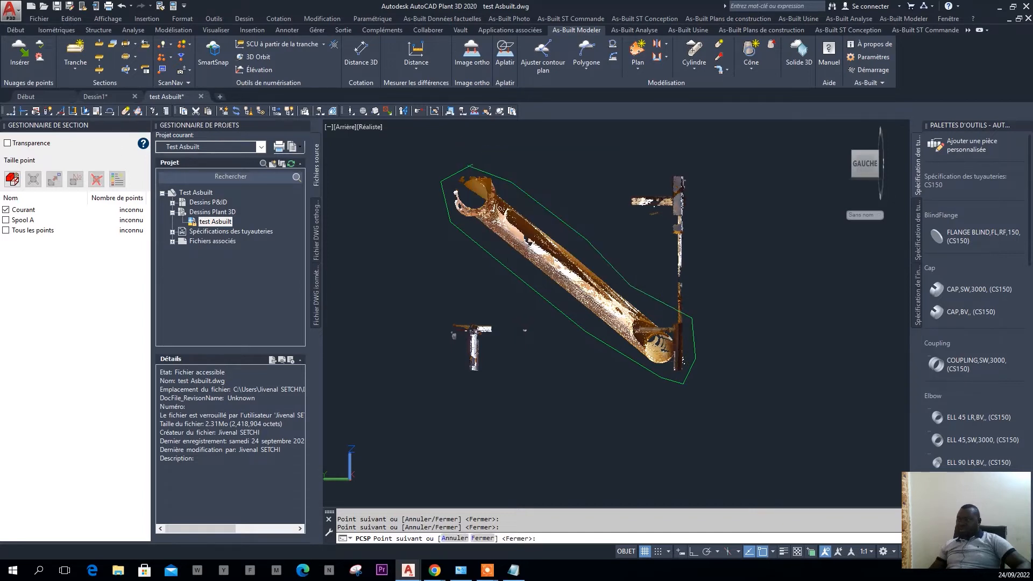
{"action": "key", "text": "Return"}
{"action": "middle_click_drag", "start_coordinate": [723, 363], "coordinate": [812, 417], "text": "shift"}
{"action": "scroll", "coordinate": [667, 368], "scroll_direction": "up", "scroll_amount": 2}
{"action": "middle_click_drag", "start_coordinate": [697, 405], "coordinate": [682, 380], "text": "shift"}
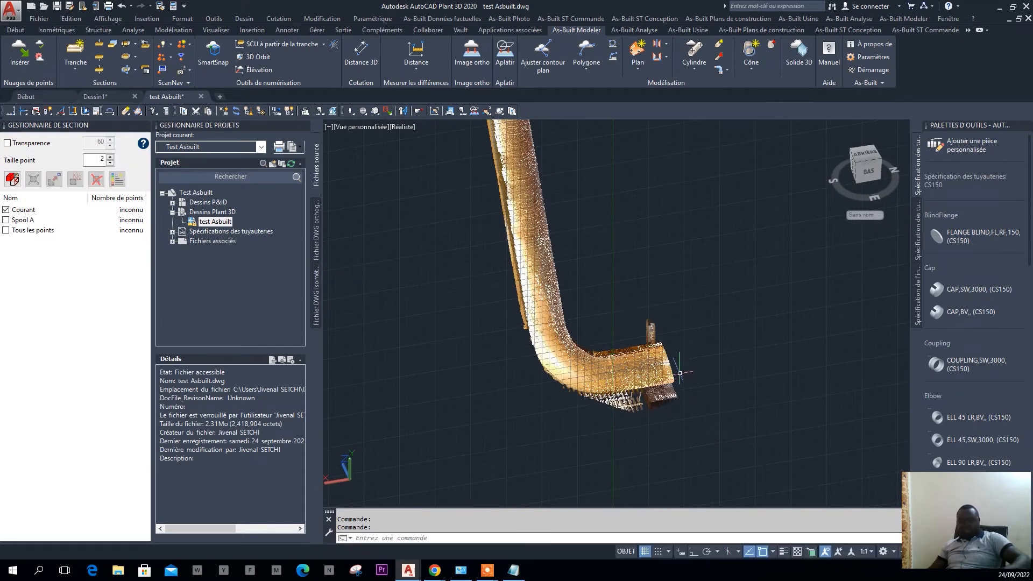
Undo the polygonal and rectangular crops made in the back, left and top views
{"action": "key", "text": "ctrl+z"}
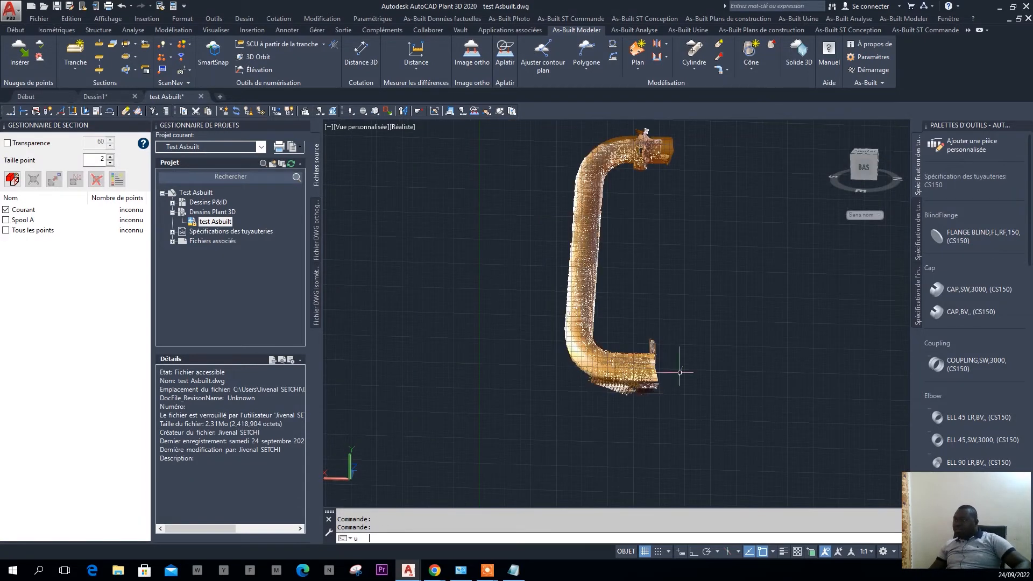
{"action": "key", "text": "ctrl+z"}
{"action": "key", "text": "ctrl+z"}
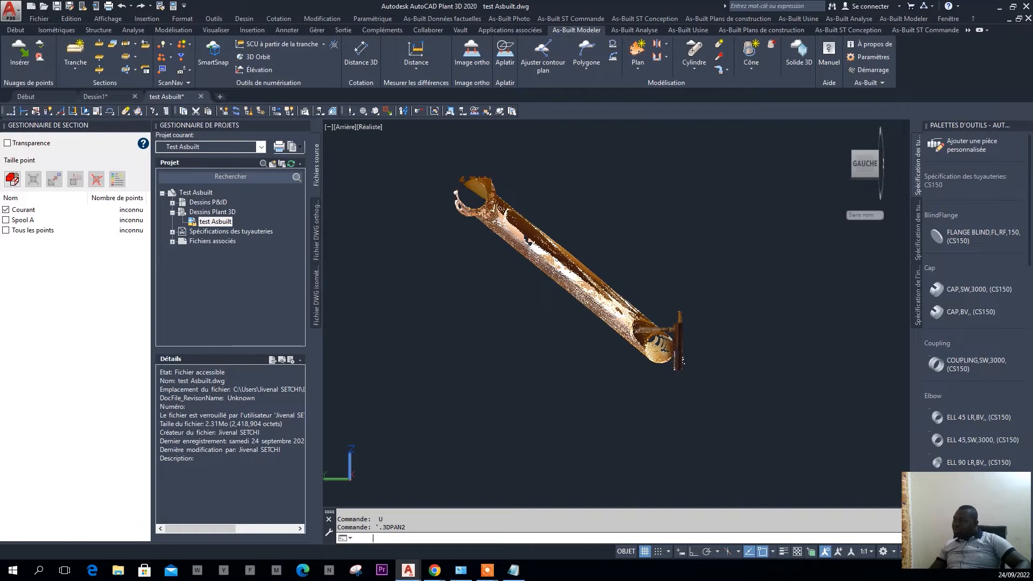
{"action": "key", "text": "ctrl+z"}
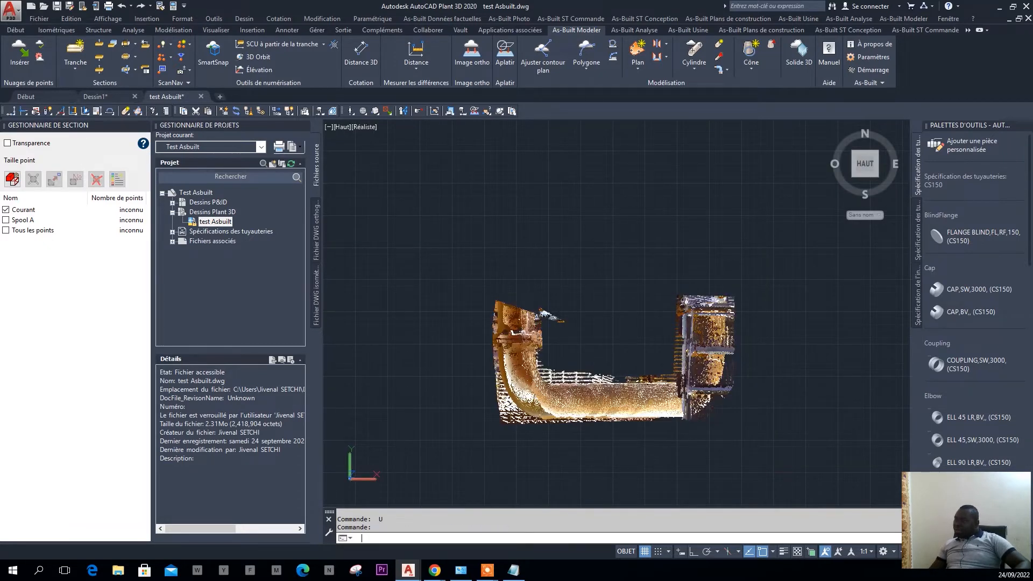
{"action": "key", "text": "ctrl+z"}
{"action": "key", "text": "ctrl+z"}
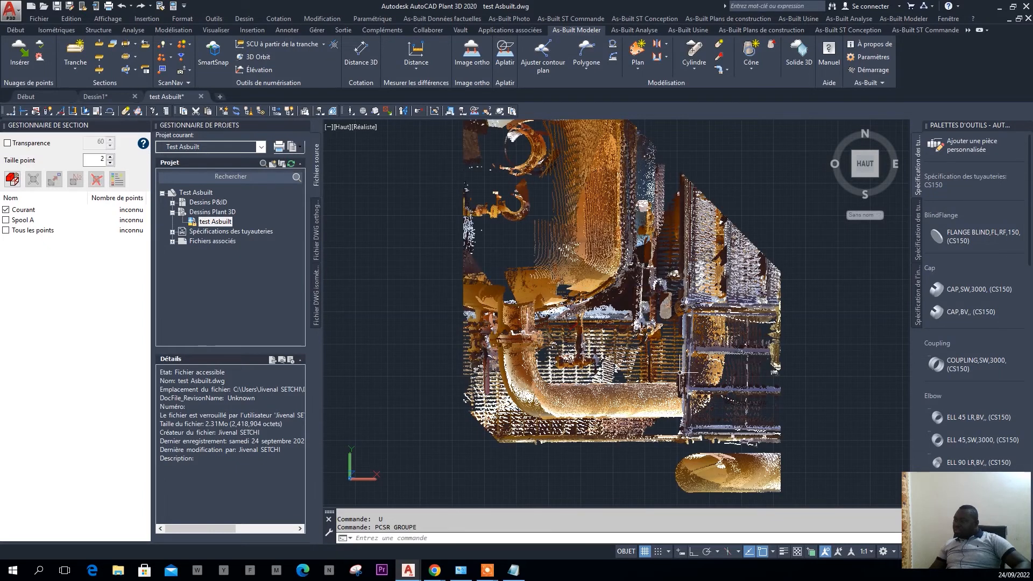
In the top view, crop the cloud to a slightly wider rectangle around the U-shaped pipe and its flanged end, keeping the inside points
{"action": "scroll", "coordinate": [727, 316], "scroll_direction": "up", "scroll_amount": 2}
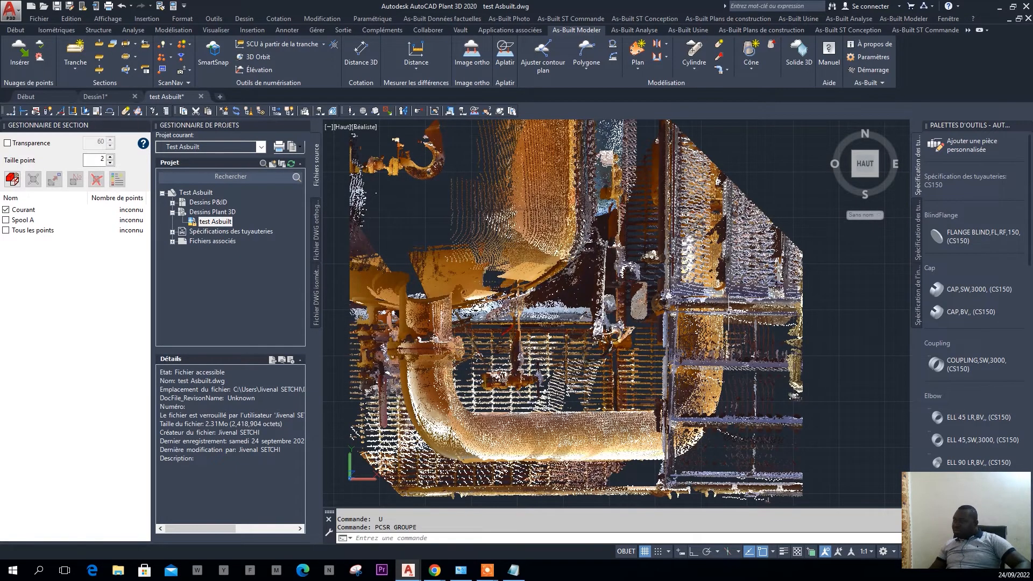
{"action": "scroll", "coordinate": [734, 295], "scroll_direction": "up", "scroll_amount": 2}
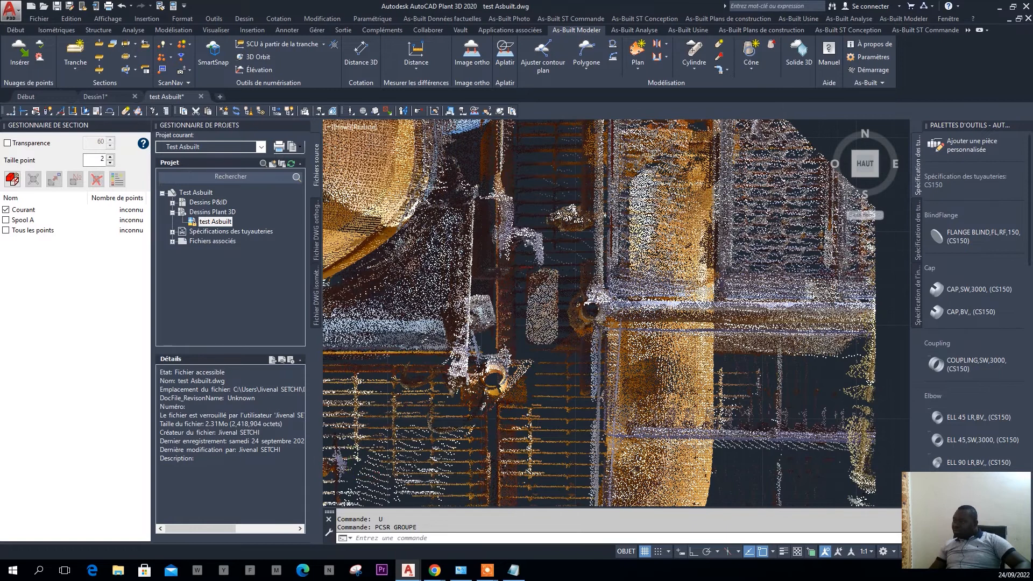
{"action": "scroll", "coordinate": [705, 216], "scroll_direction": "down", "scroll_amount": 3}
{"action": "scroll", "coordinate": [706, 216], "scroll_direction": "up", "scroll_amount": 4}
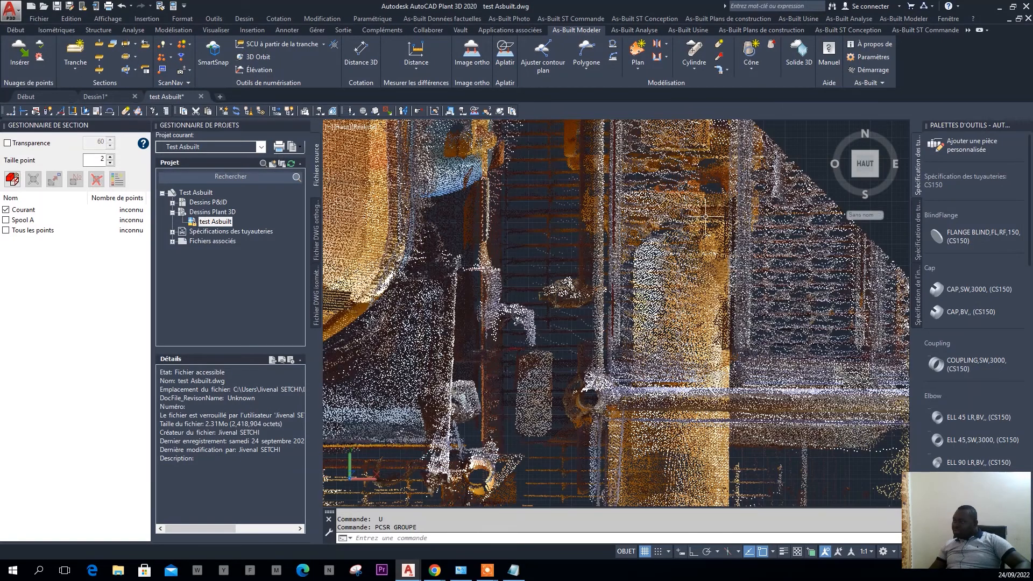
{"action": "scroll", "coordinate": [694, 208], "scroll_direction": "down", "scroll_amount": 2}
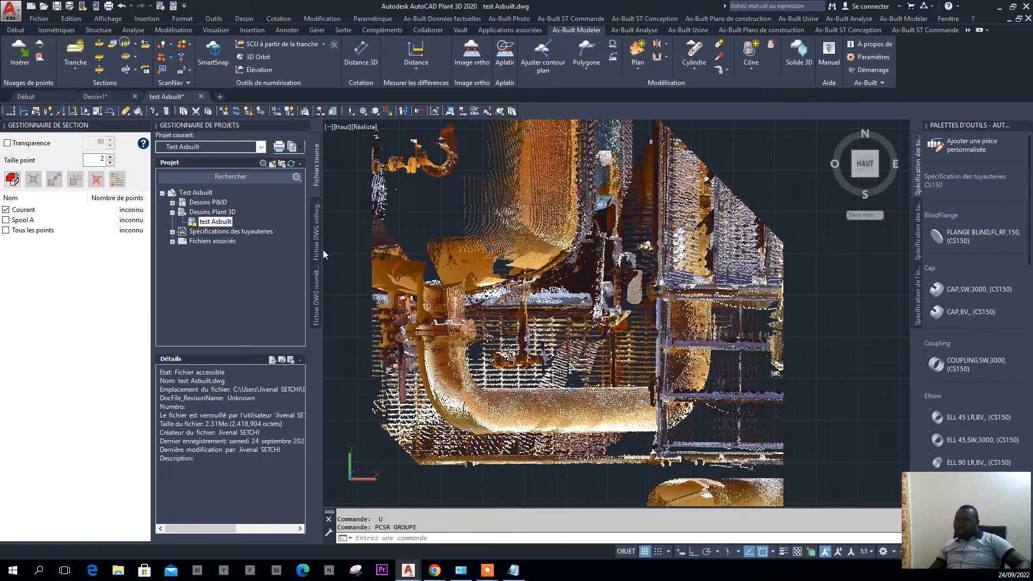
{"action": "left_click", "coordinate": [408, 247]}
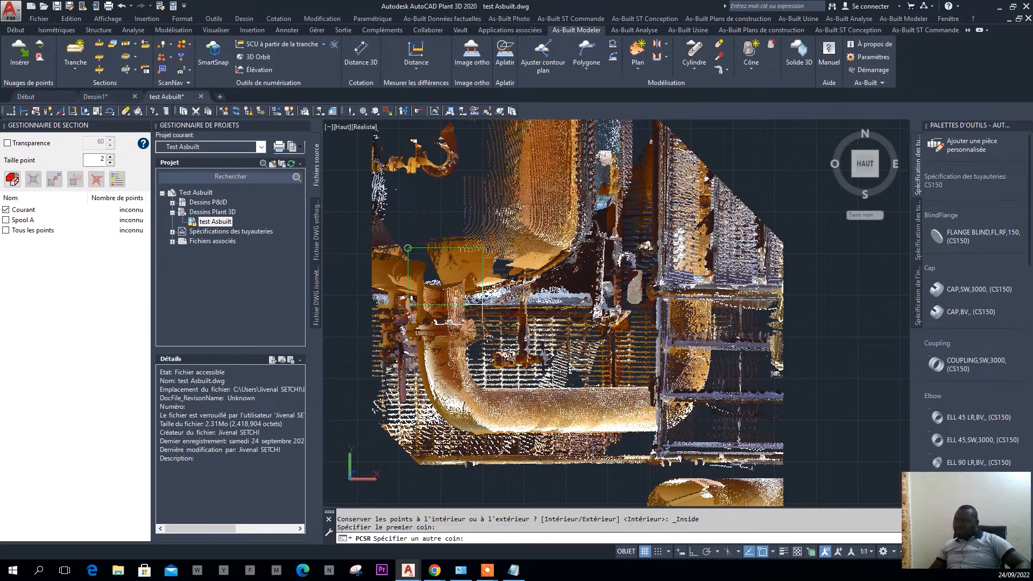
{"action": "left_click", "coordinate": [740, 446]}
{"action": "scroll", "coordinate": [741, 292], "scroll_direction": "up", "scroll_amount": 5}
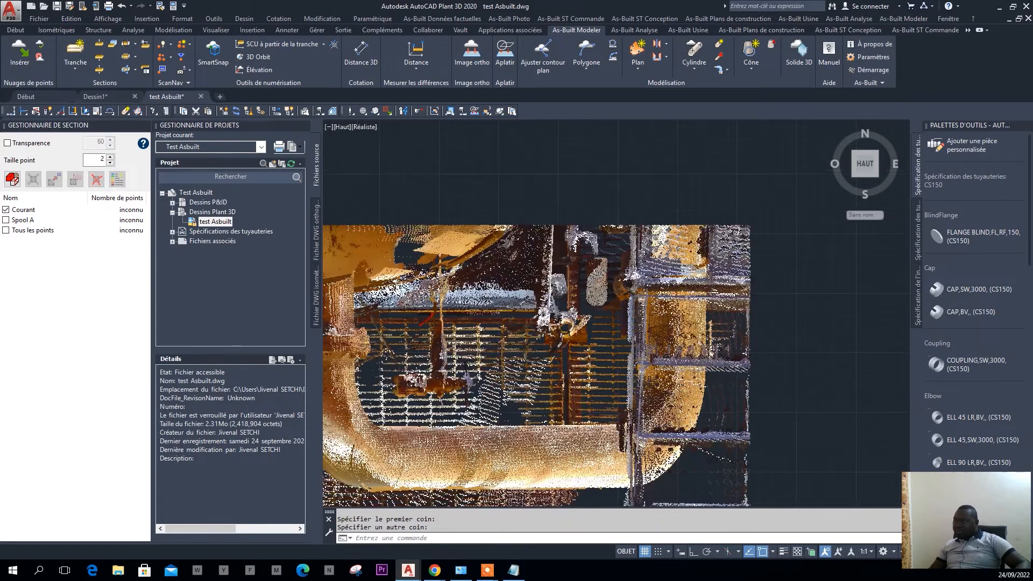
Undo the last rectangular crop of the point cloud in the top view
{"action": "key", "text": "ctrl+z"}
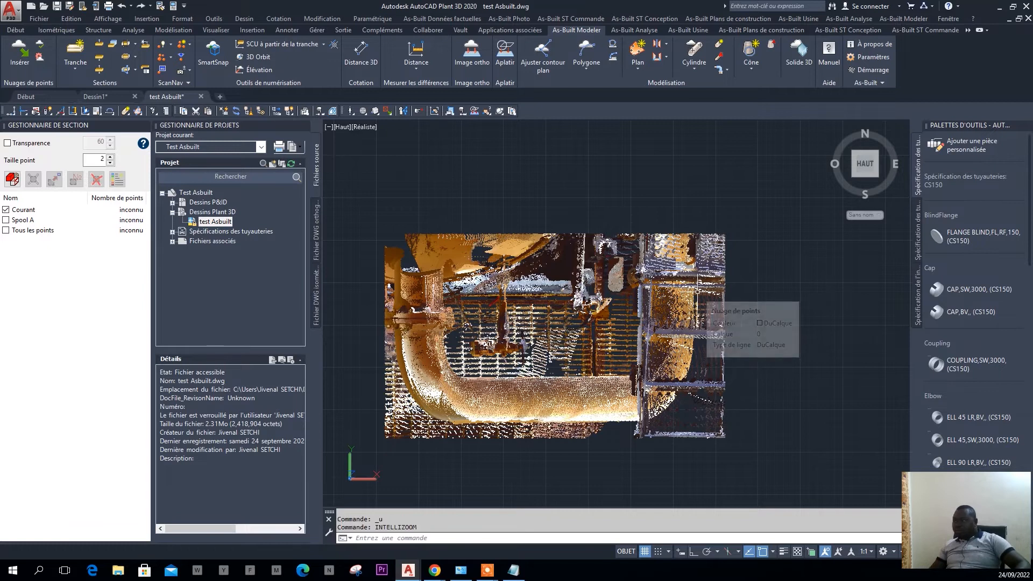
{"action": "scroll", "coordinate": [697, 291], "scroll_direction": "up", "scroll_amount": 1}
{"action": "key", "text": "ctrl+z"}
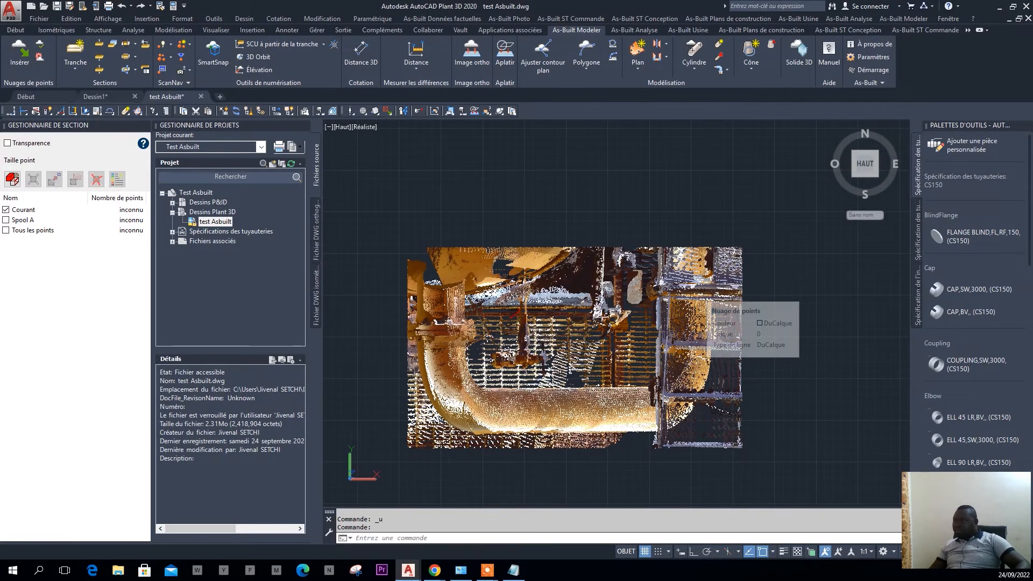
{"action": "scroll", "coordinate": [699, 290], "scroll_direction": "up", "scroll_amount": 2}
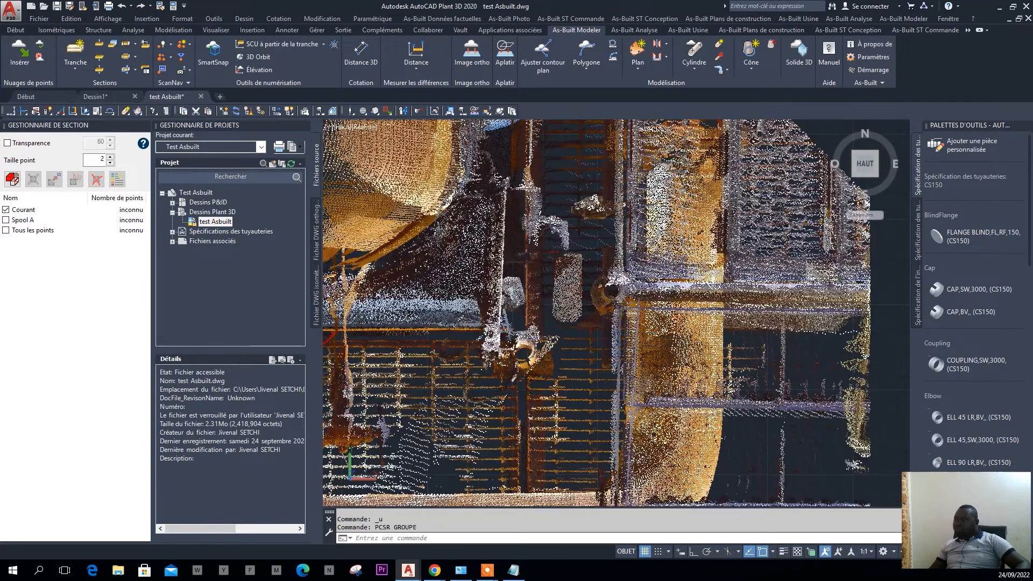
In the top view, crop the point cloud with a polygonal section around the U-shaped pipe and its flanged end, keeping the inside points
{"action": "scroll", "coordinate": [698, 263], "scroll_direction": "down", "scroll_amount": 4}
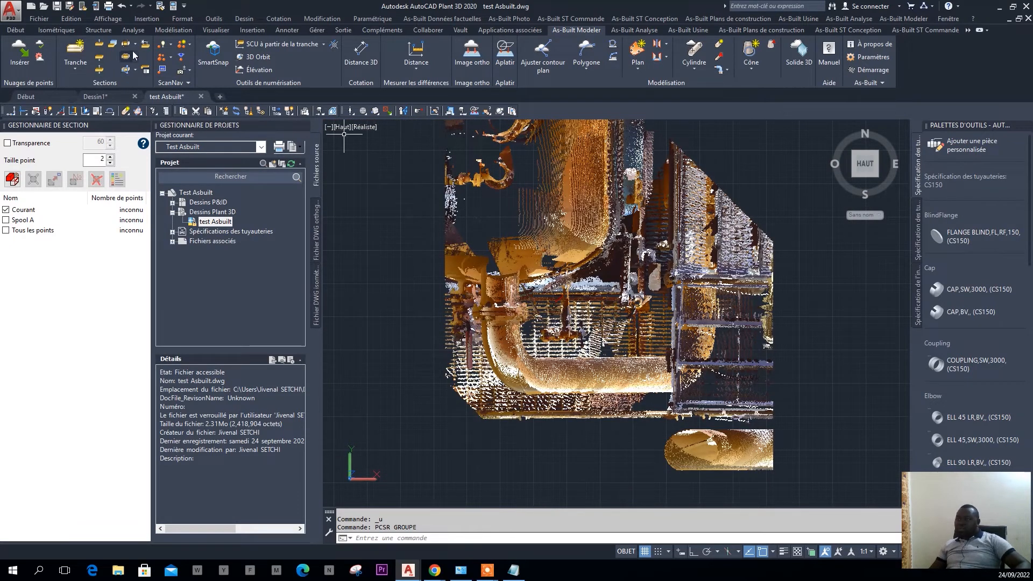
{"action": "left_click", "coordinate": [124, 69]}
{"action": "left_click", "coordinate": [484, 270]}
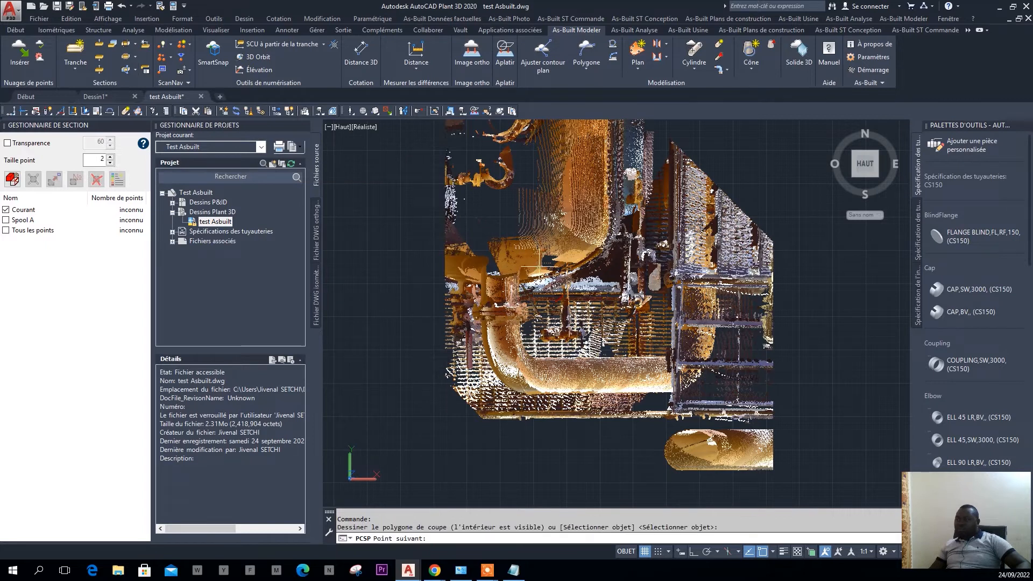
{"action": "left_click", "coordinate": [464, 275]}
{"action": "left_click", "coordinate": [456, 318]}
{"action": "left_click", "coordinate": [476, 394]}
{"action": "left_click", "coordinate": [509, 397]}
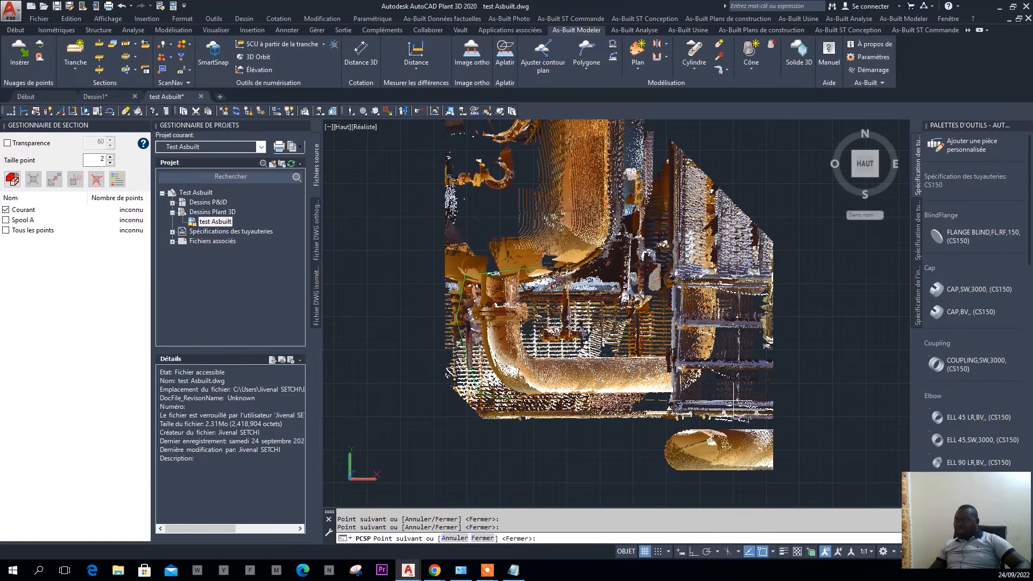
{"action": "left_click", "coordinate": [723, 400]}
{"action": "right_click", "coordinate": [548, 259]}
{"action": "left_click", "coordinate": [562, 266]}
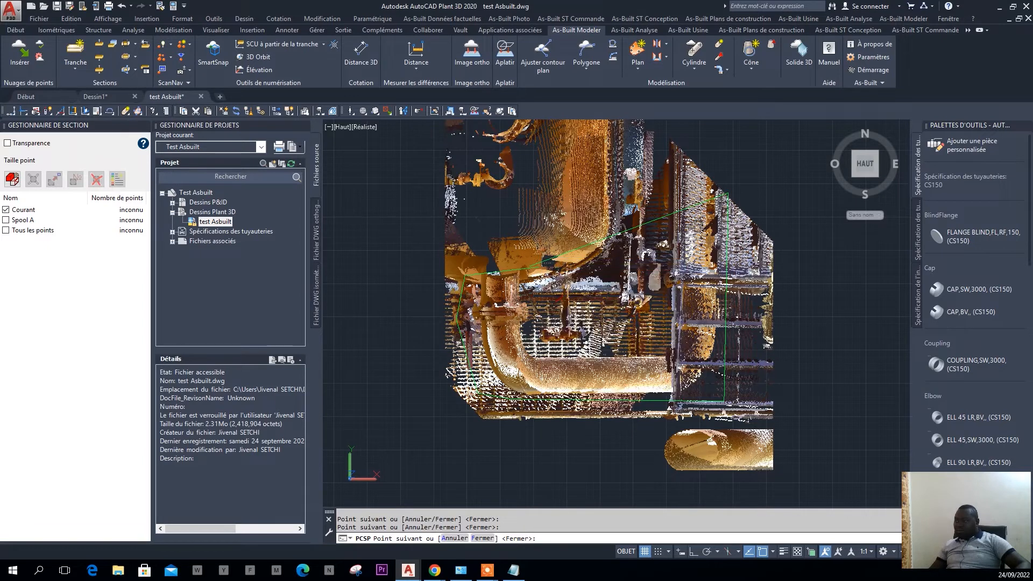
In the left view, crop the cloud with a polygonal section following the C-shaped pipe, leaving out the equipment inside its bend
{"action": "left_click", "coordinate": [342, 127]}
{"action": "left_click", "coordinate": [358, 198]}
{"action": "scroll", "coordinate": [638, 317], "scroll_direction": "up", "scroll_amount": 8}
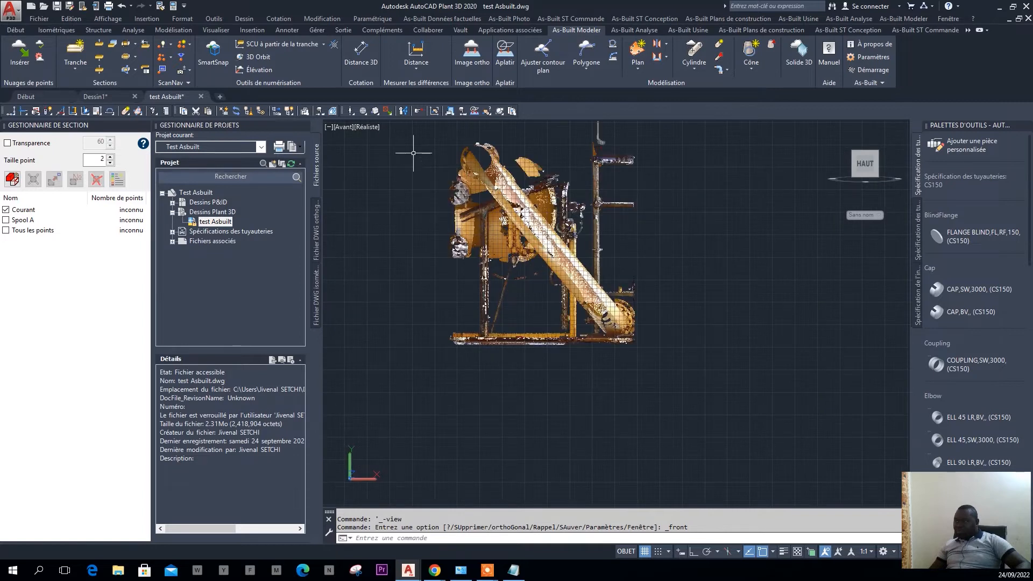
{"action": "left_click", "coordinate": [343, 127]}
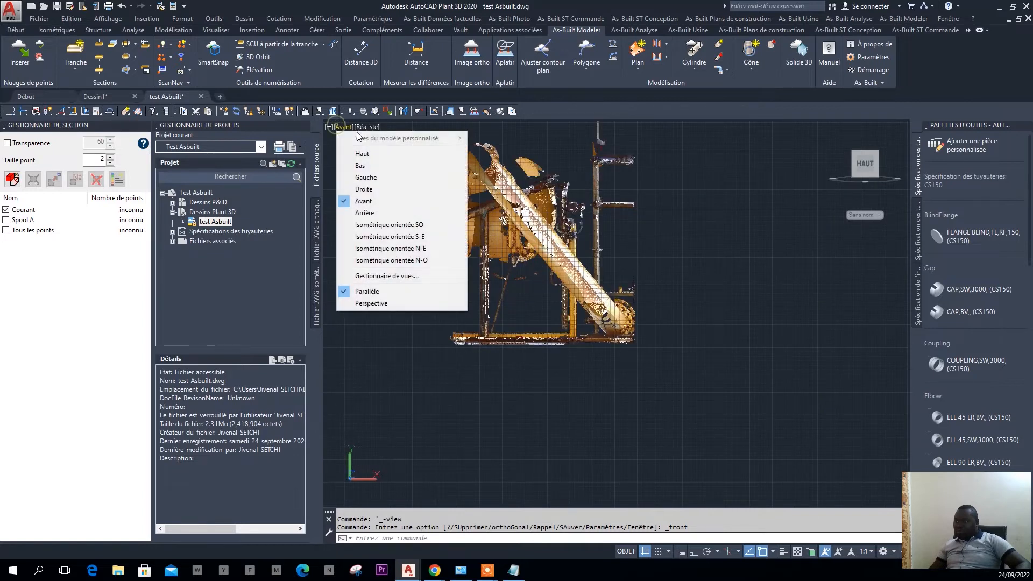
{"action": "left_click", "coordinate": [366, 177]}
{"action": "scroll", "coordinate": [694, 323], "scroll_direction": "up", "scroll_amount": 5}
{"action": "scroll", "coordinate": [640, 358], "scroll_direction": "up", "scroll_amount": 6}
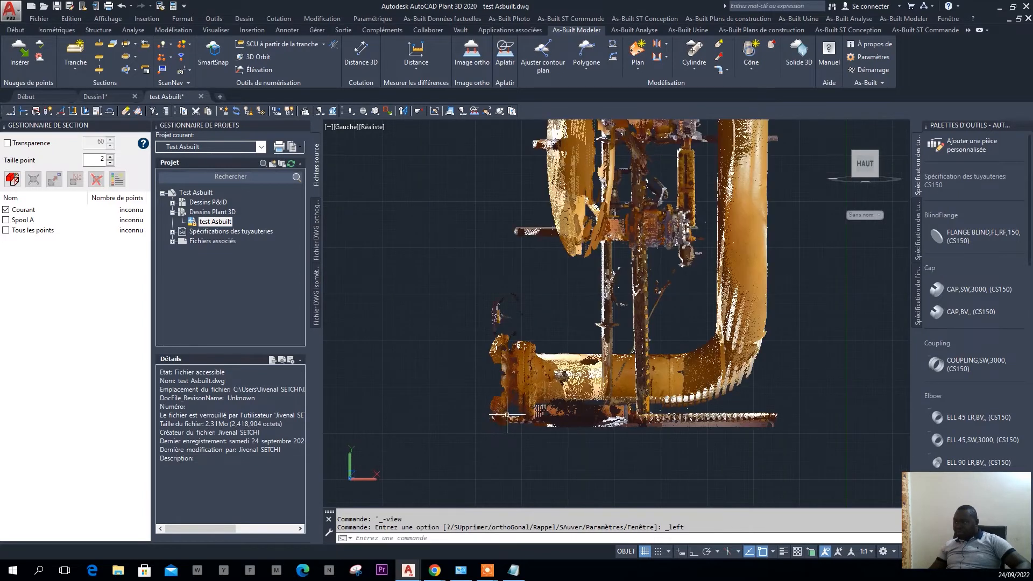
{"action": "scroll", "coordinate": [507, 415], "scroll_direction": "down", "scroll_amount": 3}
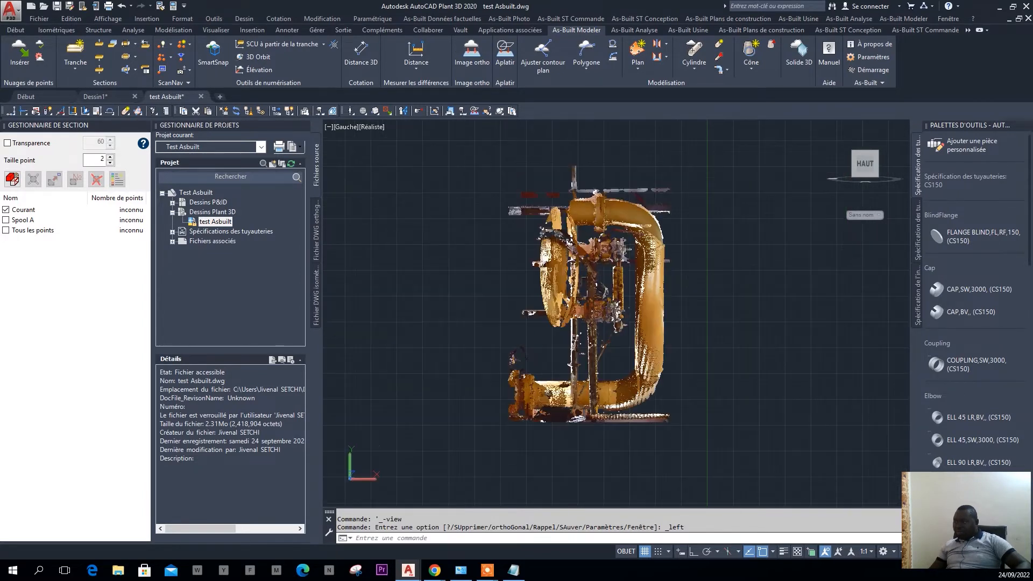
{"action": "left_click", "coordinate": [127, 70]}
{"action": "left_click", "coordinate": [574, 184]}
{"action": "left_click", "coordinate": [559, 198]}
{"action": "left_click", "coordinate": [561, 237]}
{"action": "left_click", "coordinate": [624, 241]}
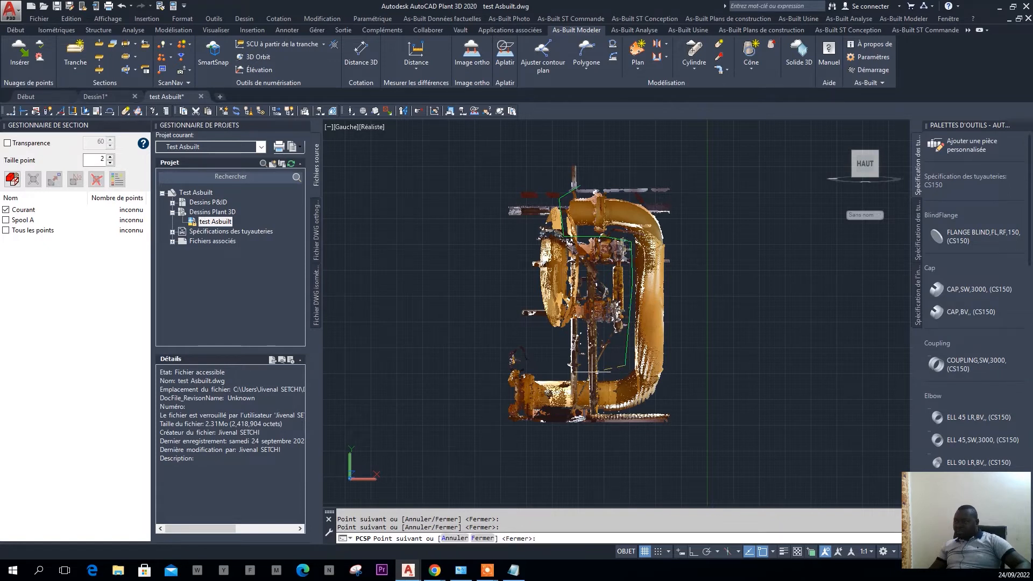
{"action": "left_click", "coordinate": [510, 361]}
{"action": "left_click", "coordinate": [498, 431]}
{"action": "left_click", "coordinate": [691, 402]}
{"action": "left_click", "coordinate": [698, 260]}
{"action": "left_click", "coordinate": [629, 178]}
{"action": "right_click", "coordinate": [547, 201]}
{"action": "left_click", "coordinate": [573, 204]}
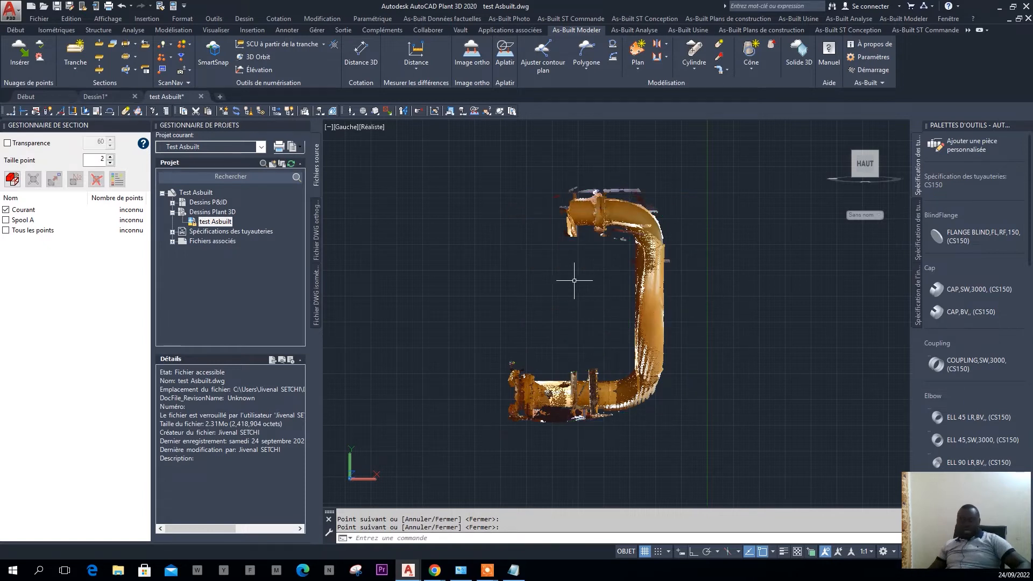
Orbit to a side view showing the pipe diagonally and crop the cloud with a polygonal section around it, excluding the surrounding supports
{"action": "middle_click_drag", "start_coordinate": [547, 237], "coordinate": [662, 269], "text": "shift"}
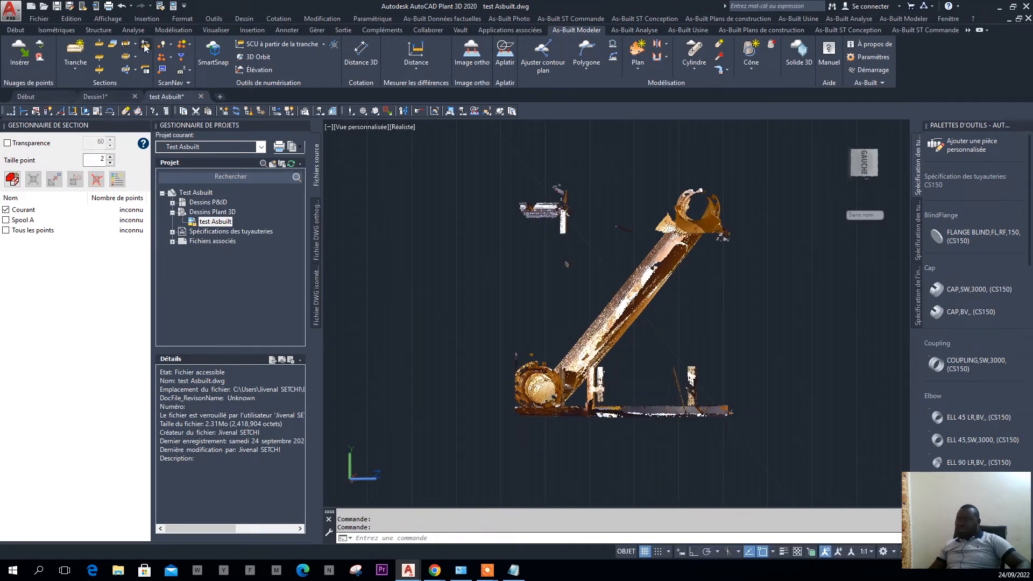
{"action": "left_click", "coordinate": [126, 70]}
{"action": "left_click", "coordinate": [677, 180]}
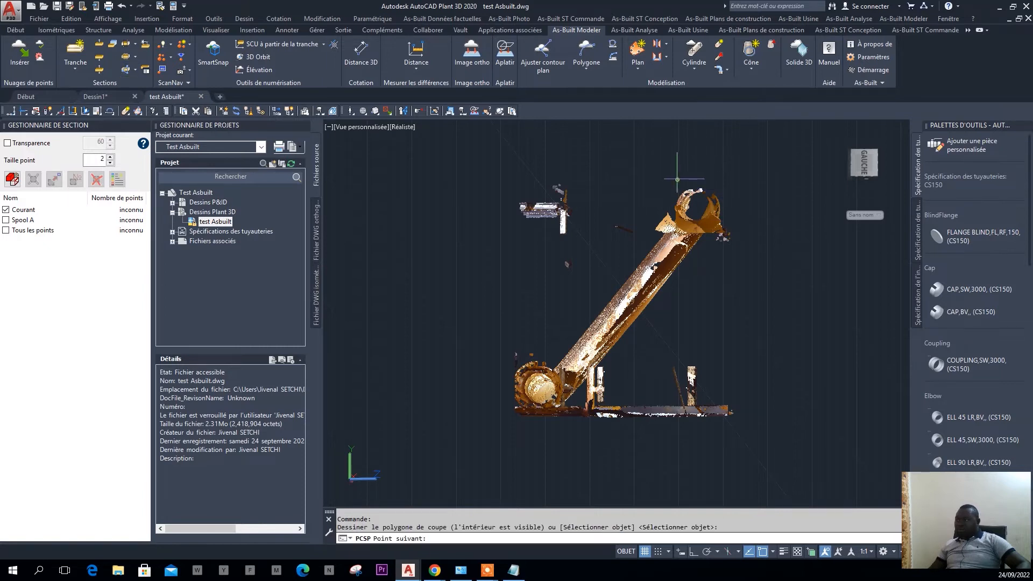
{"action": "left_click", "coordinate": [502, 373]}
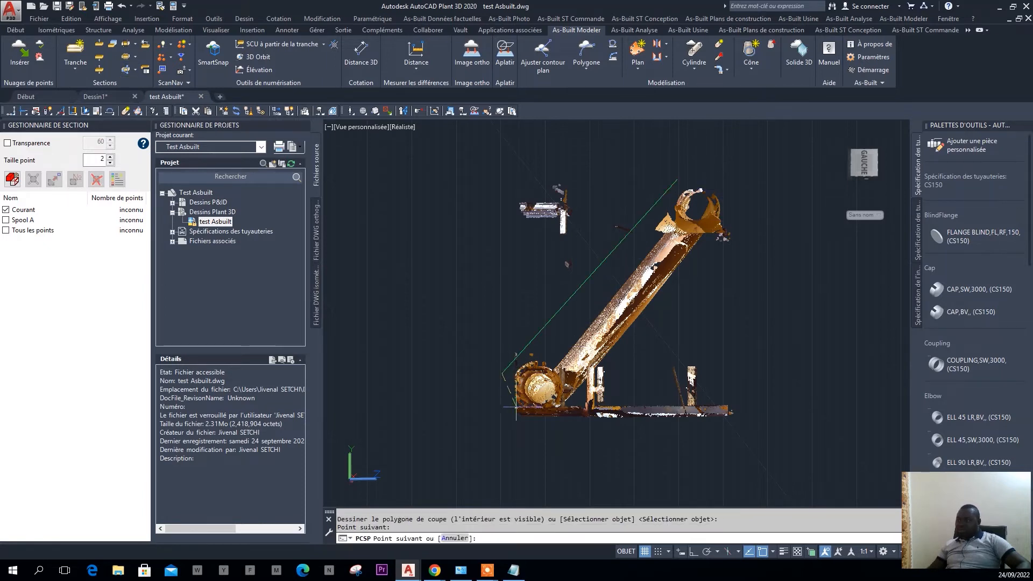
{"action": "left_click", "coordinate": [508, 423]}
{"action": "left_click", "coordinate": [567, 432]}
{"action": "left_click", "coordinate": [587, 378]}
{"action": "left_click", "coordinate": [633, 369]}
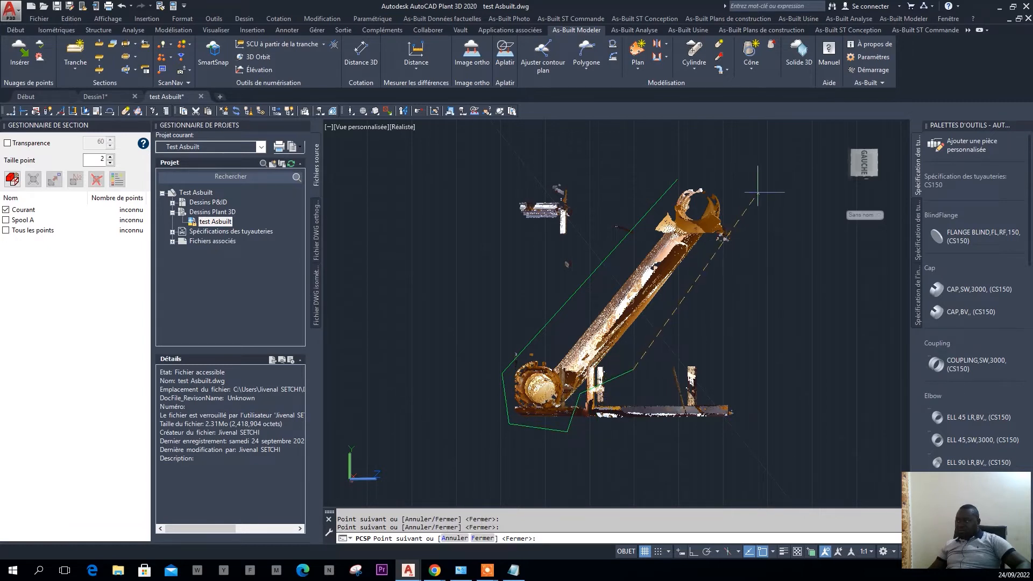
{"action": "left_click", "coordinate": [747, 178]}
{"action": "right_click", "coordinate": [658, 185]}
{"action": "left_click", "coordinate": [679, 190]}
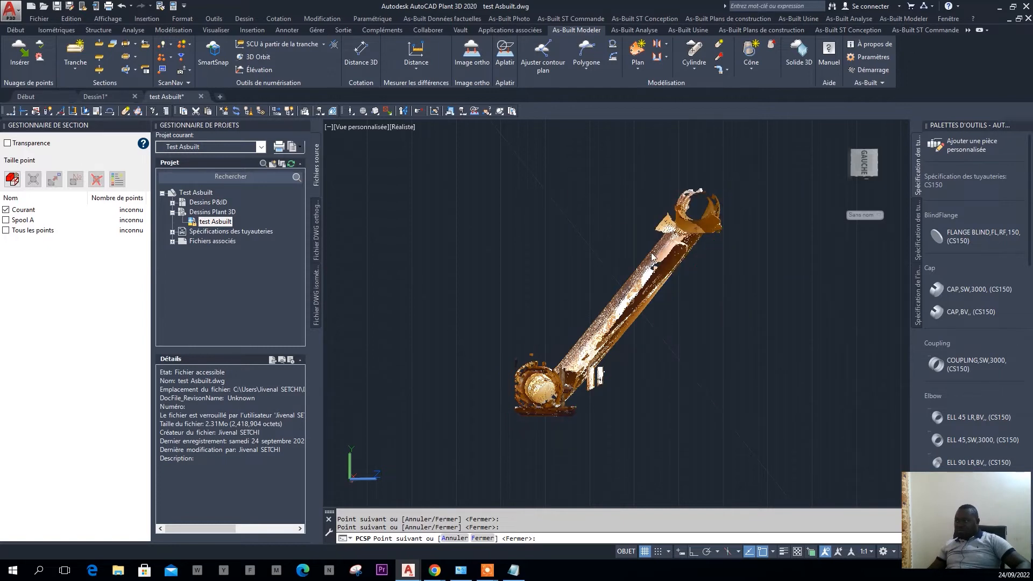
Inspect the isolated pipe in 3D and display it in the south-east isometric view
{"action": "middle_click_drag", "start_coordinate": [615, 340], "coordinate": [754, 370], "text": "shift"}
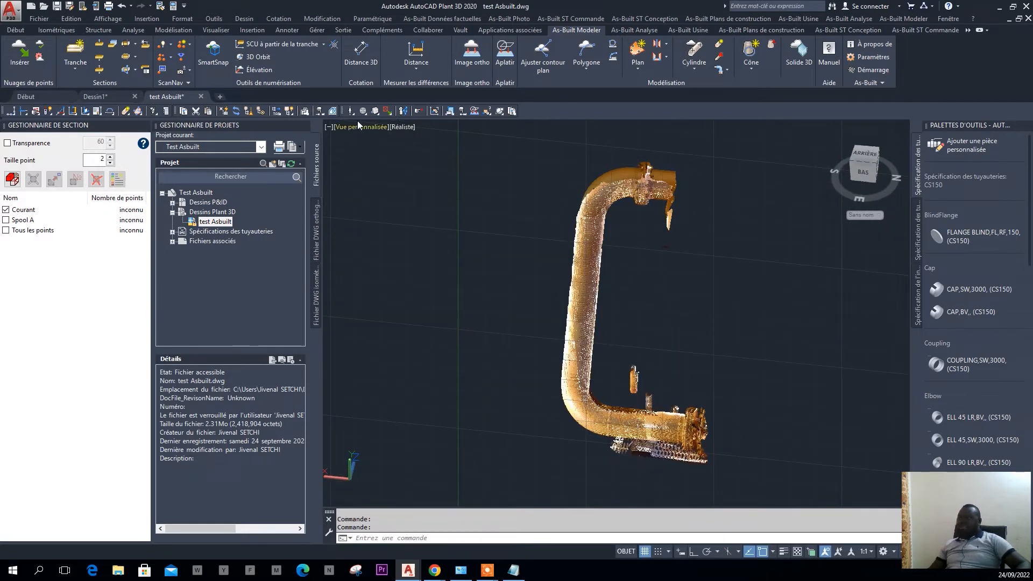
{"action": "left_click", "coordinate": [355, 127]}
{"action": "left_click", "coordinate": [398, 250]}
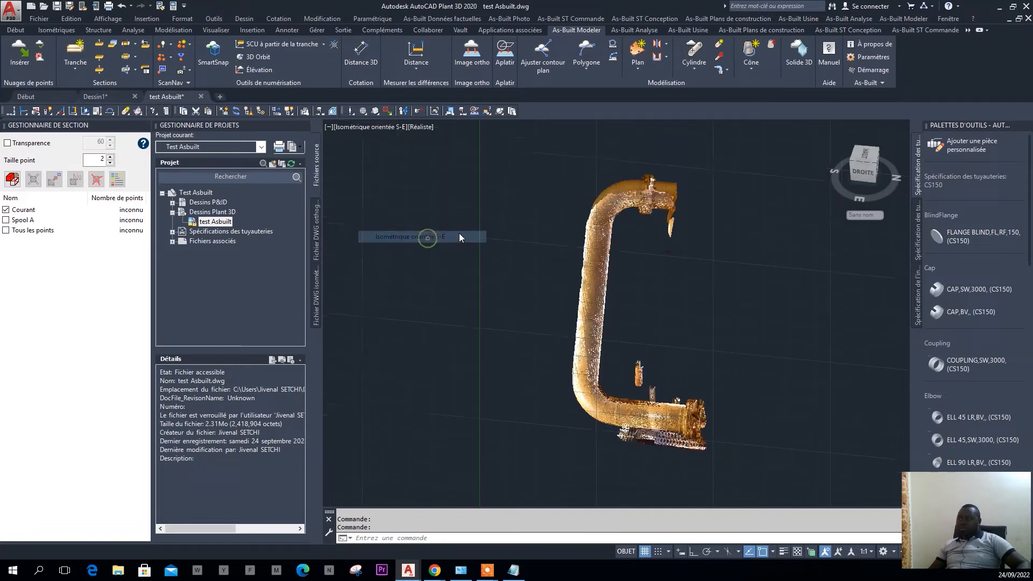
{"action": "scroll", "coordinate": [554, 341], "scroll_direction": "up", "scroll_amount": 8}
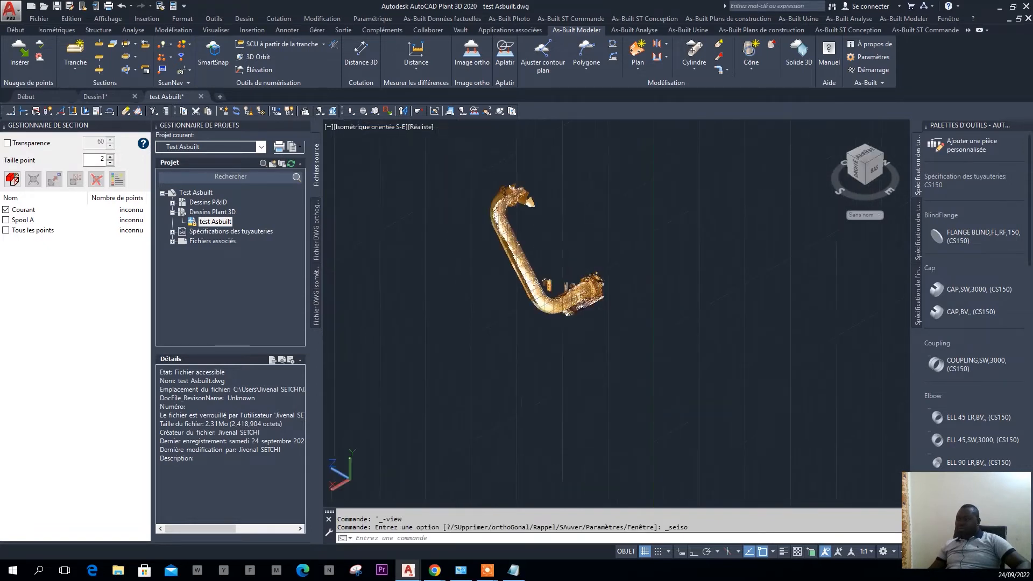
{"action": "middle_click_drag", "start_coordinate": [475, 144], "coordinate": [579, 245]}
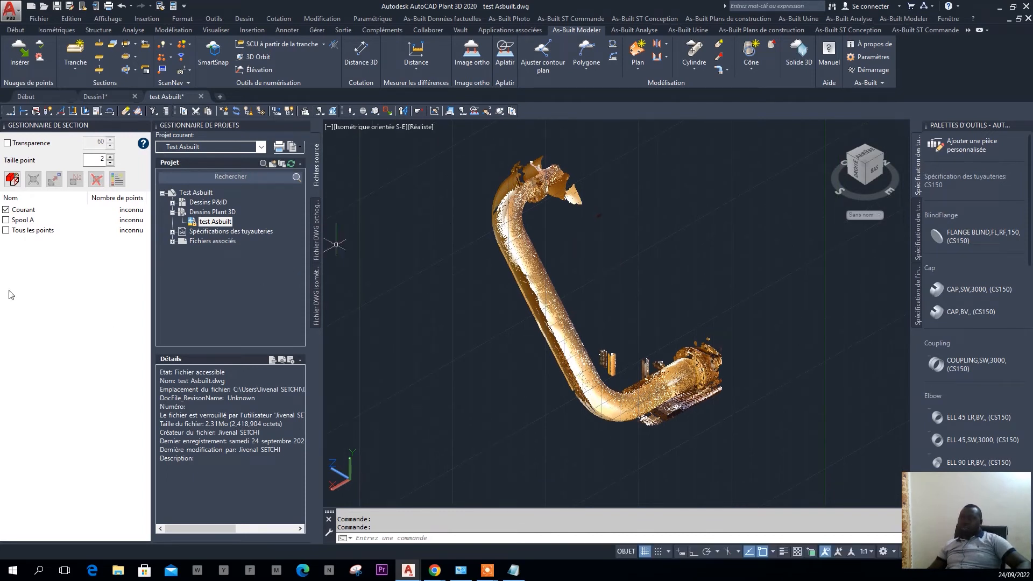
Save the current point cloud section under the name Pipe 1
{"action": "right_click", "coordinate": [24, 213]}
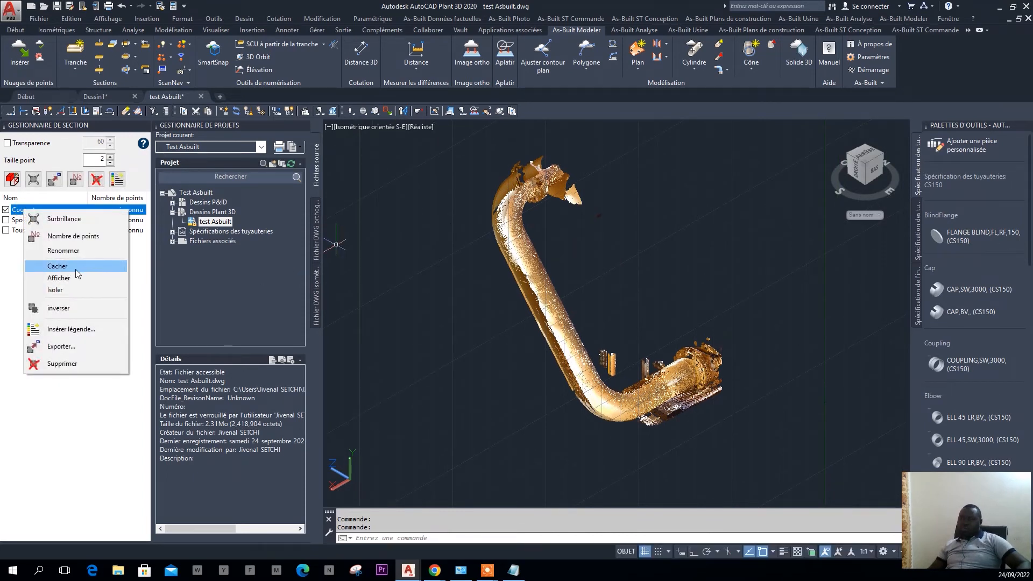
{"action": "left_click", "coordinate": [74, 249]}
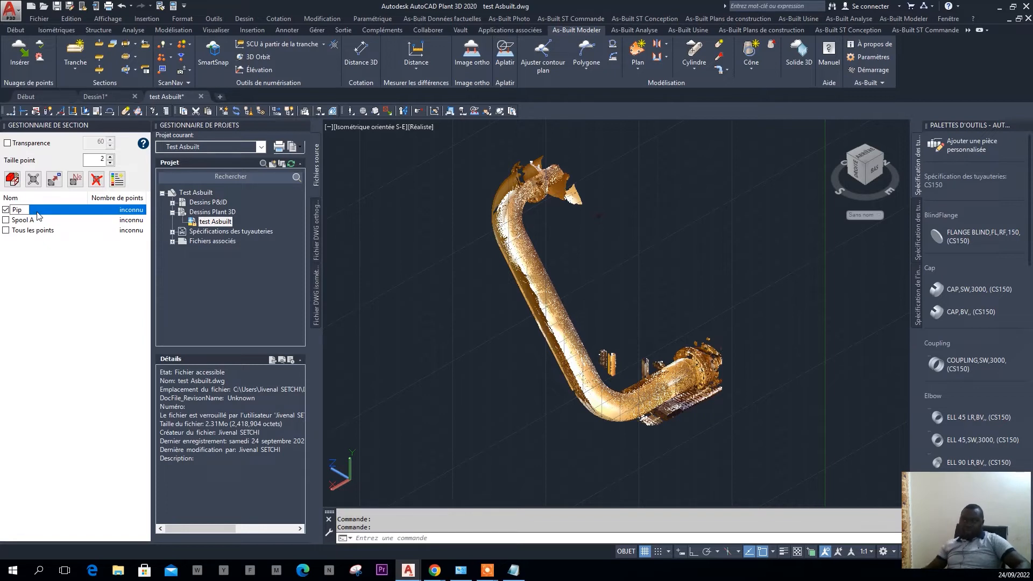
{"action": "right_click", "coordinate": [23, 212]}
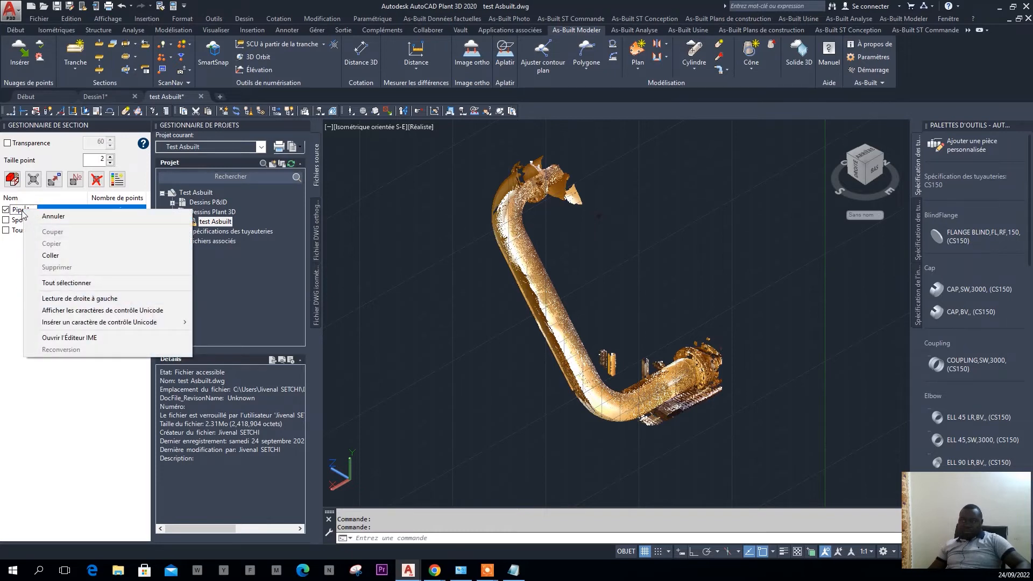
{"action": "left_click", "coordinate": [22, 210]}
{"action": "left_click", "coordinate": [84, 277]}
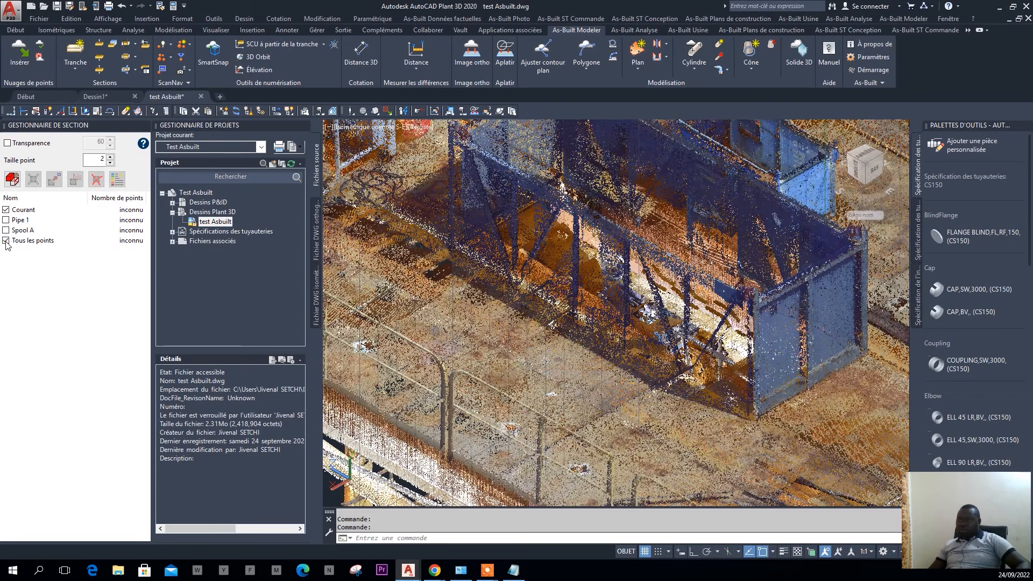
Display only the Pipe 1 section, with all other points hidden, and check it in 3D
{"action": "left_click", "coordinate": [6, 220]}
{"action": "left_click", "coordinate": [6, 241]}
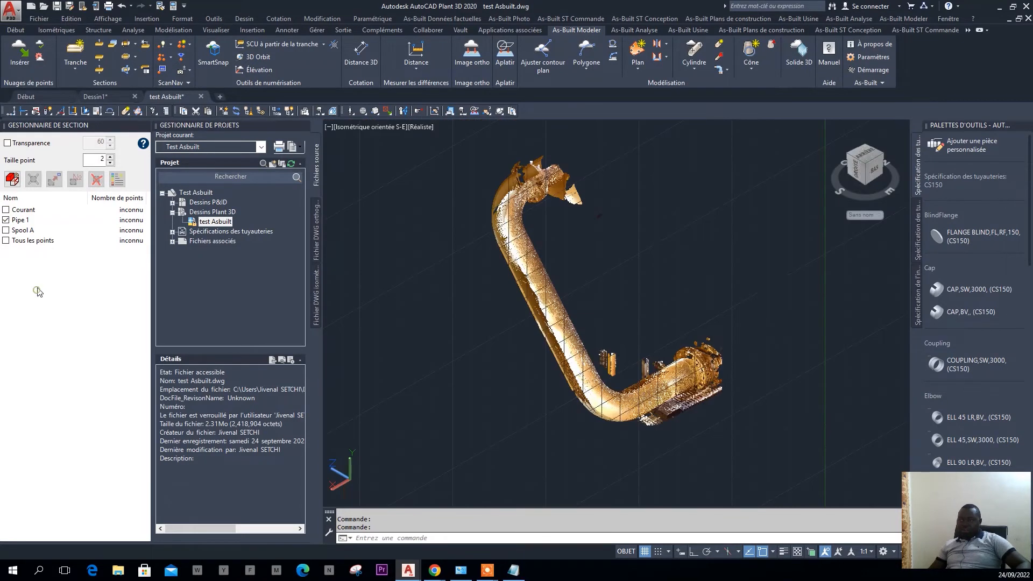
{"action": "middle_click_drag", "start_coordinate": [669, 351], "coordinate": [698, 342]}
{"action": "mouse_move", "coordinate": [714, 392]}
{"action": "middle_mouse_down", "text": "shift"}
{"action": "mouse_move", "coordinate": [645, 392]}
{"action": "mouse_move", "coordinate": [710, 395]}
{"action": "middle_mouse_up", "text": "shift"}
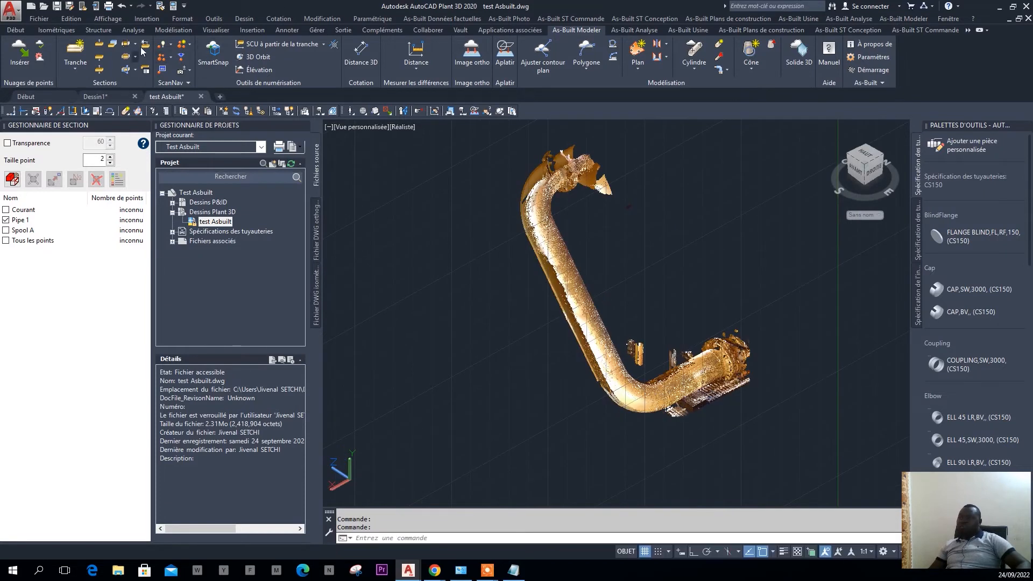
Precompute the cylinders of the isolated pipe with Walk The Run
{"action": "left_click", "coordinate": [699, 31]}
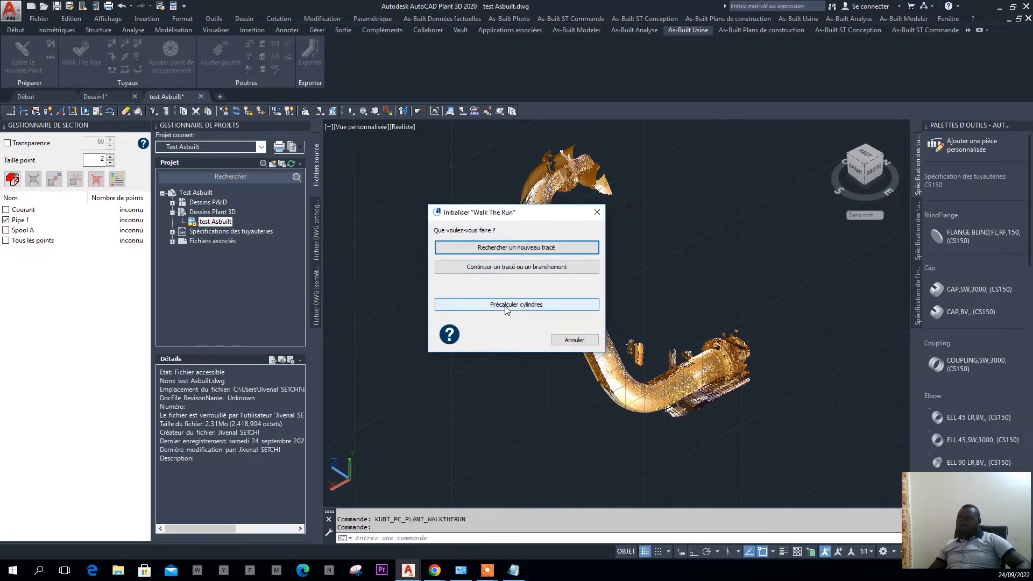
{"action": "left_click", "coordinate": [512, 305]}
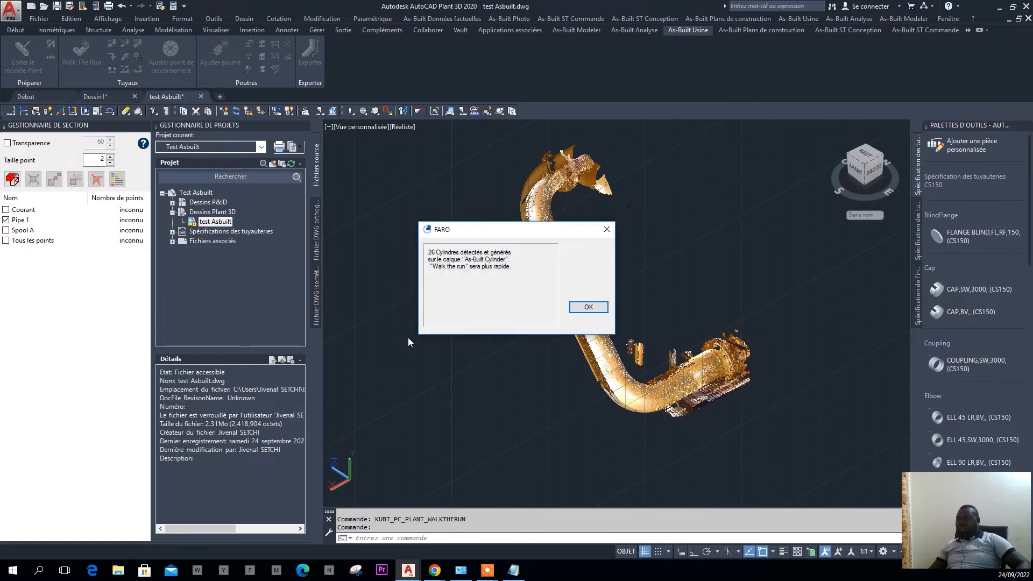
{"action": "left_click", "coordinate": [587, 307]}
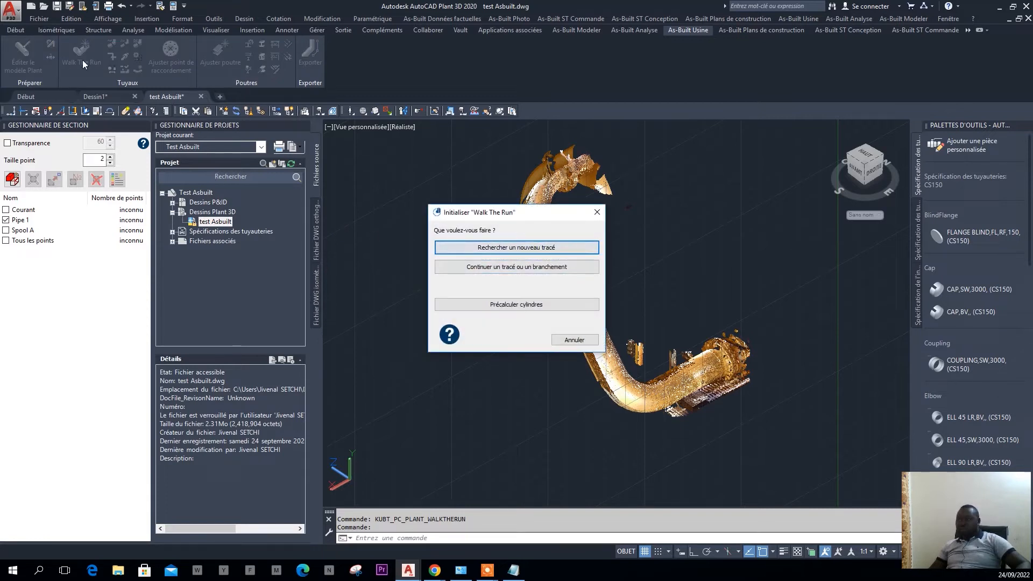
Start a new Walk The Run search by picking two points on the straight pipe section beside the flange
{"action": "left_click", "coordinate": [486, 248]}
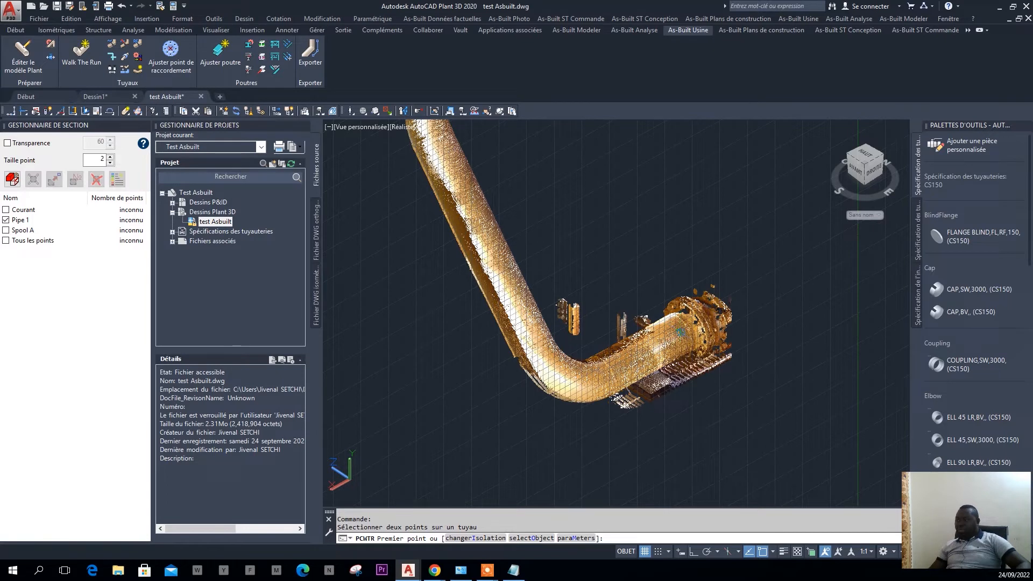
{"action": "left_click", "coordinate": [681, 332]}
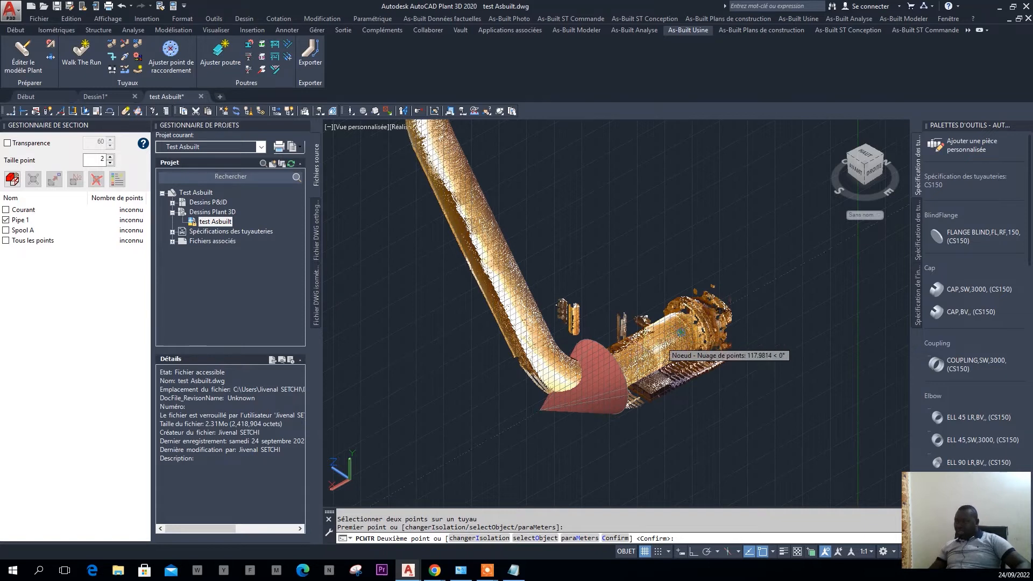
{"action": "scroll", "coordinate": [628, 359], "scroll_direction": "up", "scroll_amount": 3}
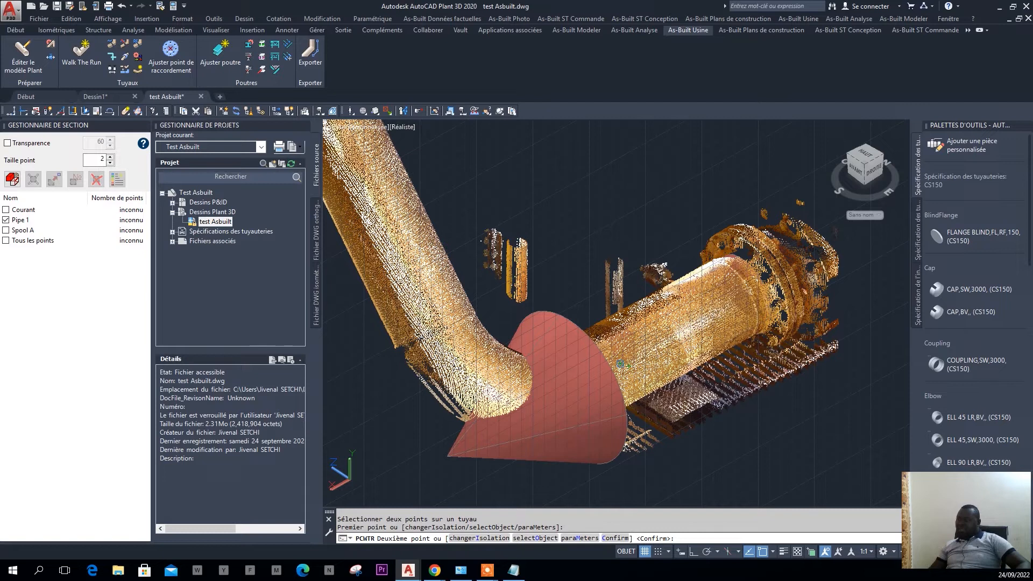
{"action": "left_click", "coordinate": [628, 365]}
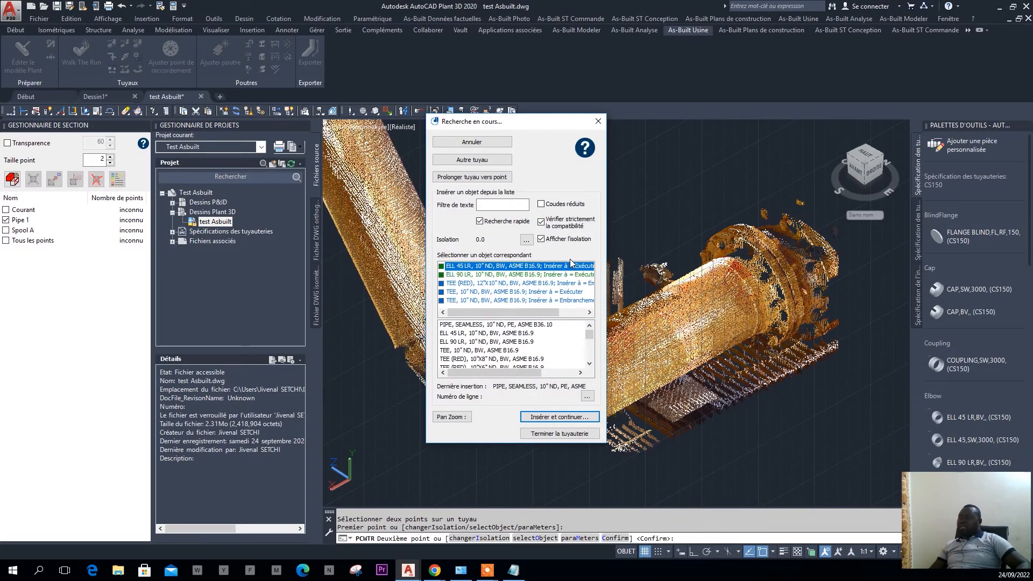
Insert the matching ELL 90 LR, 10" ND, BW, ASME B16.9 elbow at the pipe bend and continue the run
{"action": "left_click_drag", "start_coordinate": [545, 129], "coordinate": [236, 105]}
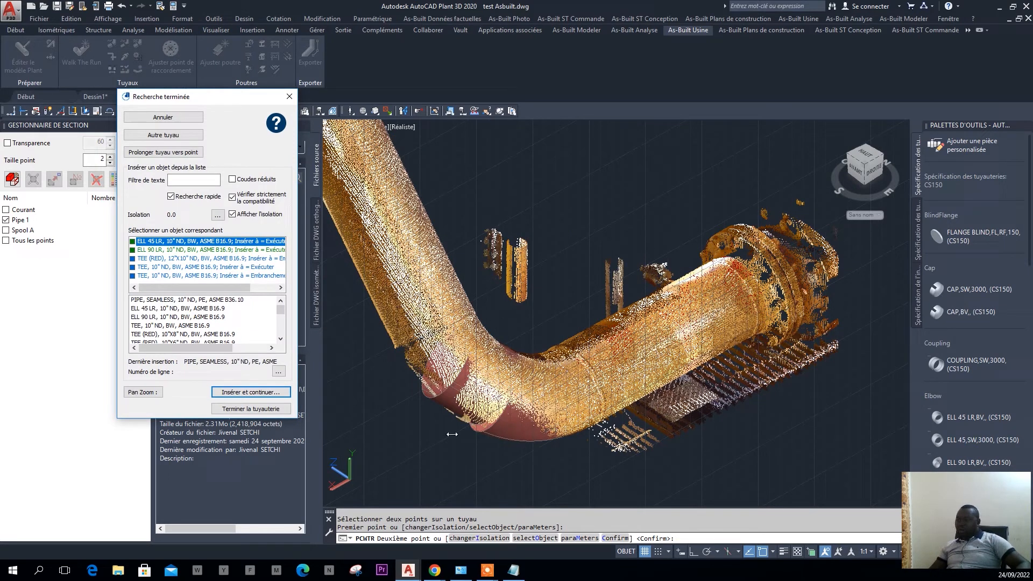
{"action": "left_click", "coordinate": [175, 250]}
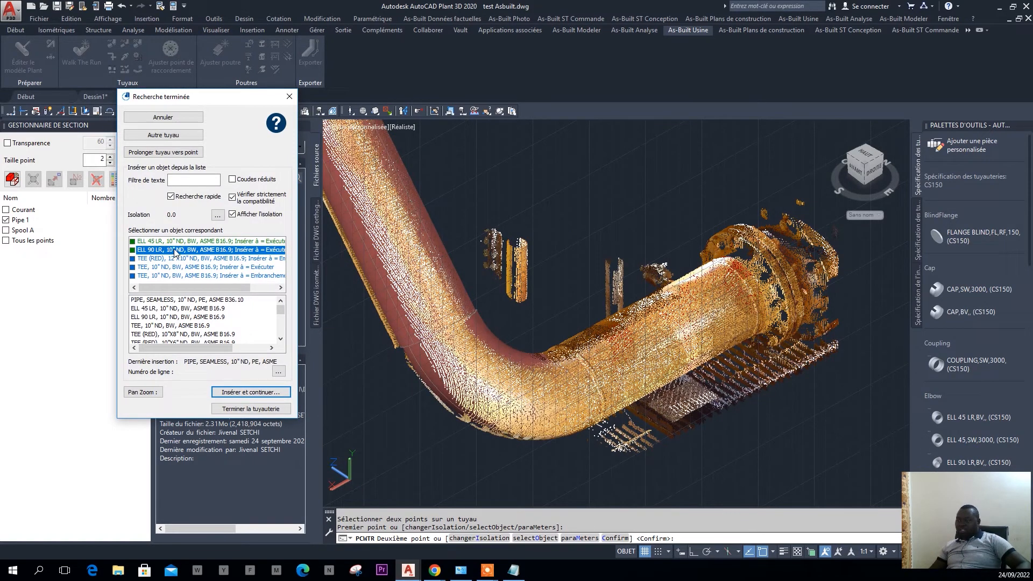
{"action": "left_click", "coordinate": [230, 390]}
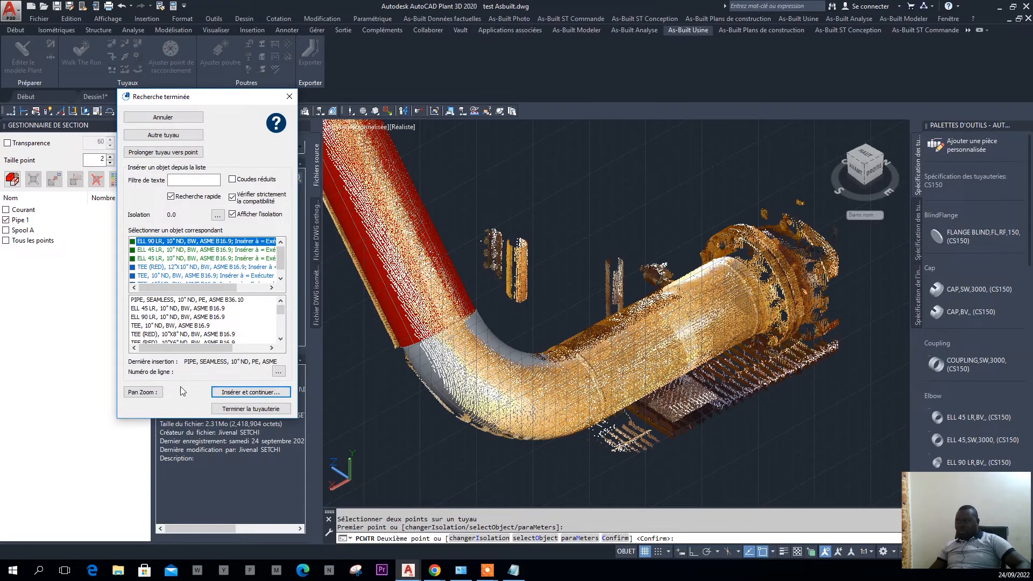
Extend the upper end of the riser with PIPE, SEAMLESS, 10" ND, PE, ASME B36.10, picking its length in the point cloud, about 104.69 mm
{"action": "left_click", "coordinate": [139, 394]}
{"action": "left_click_drag", "start_coordinate": [597, 198], "coordinate": [734, 343]}
{"action": "left_click_drag", "start_coordinate": [537, 233], "coordinate": [570, 323]}
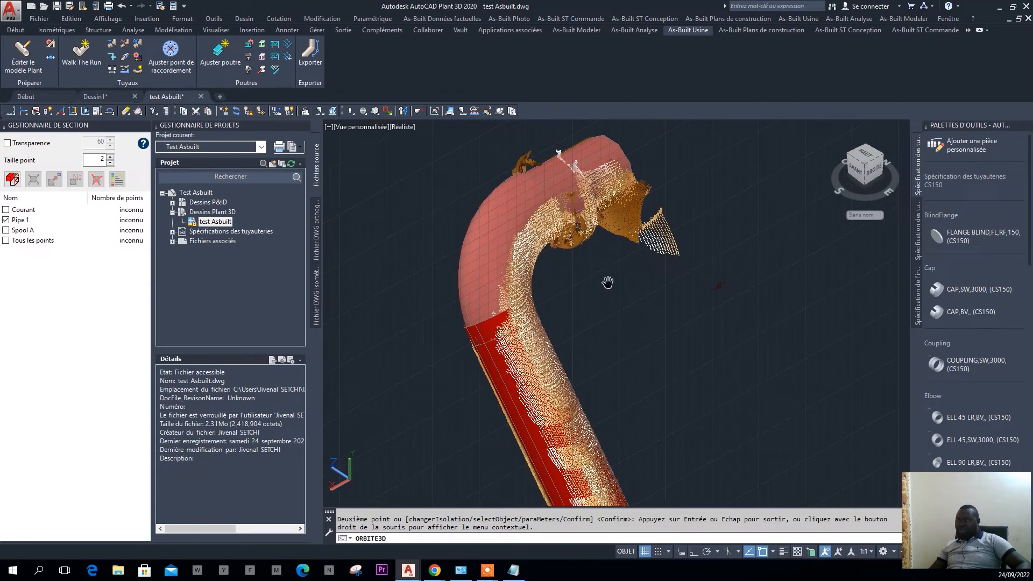
{"action": "left_click_drag", "start_coordinate": [607, 282], "coordinate": [590, 284]}
{"action": "right_click", "coordinate": [585, 288]}
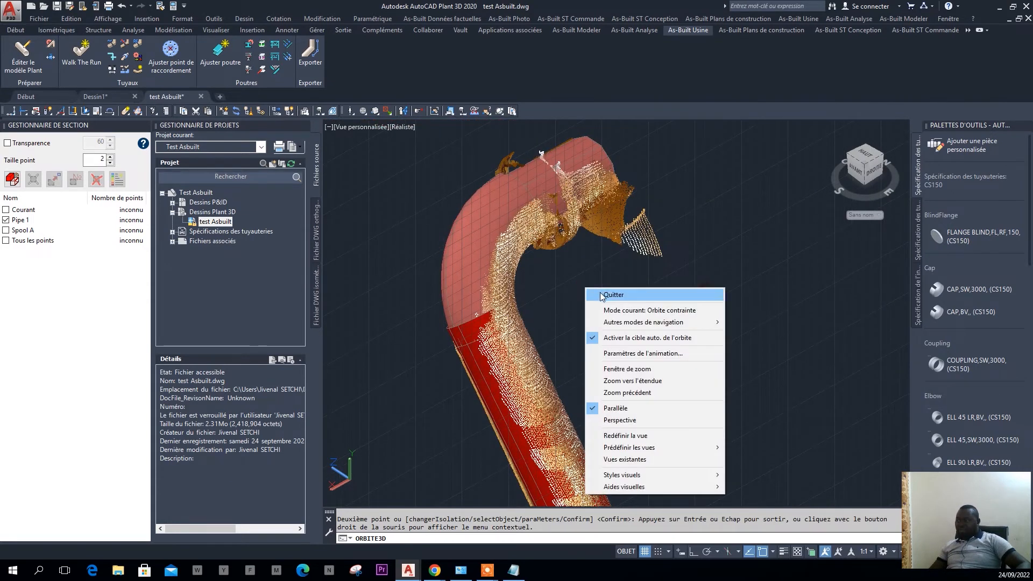
{"action": "left_click", "coordinate": [613, 295]}
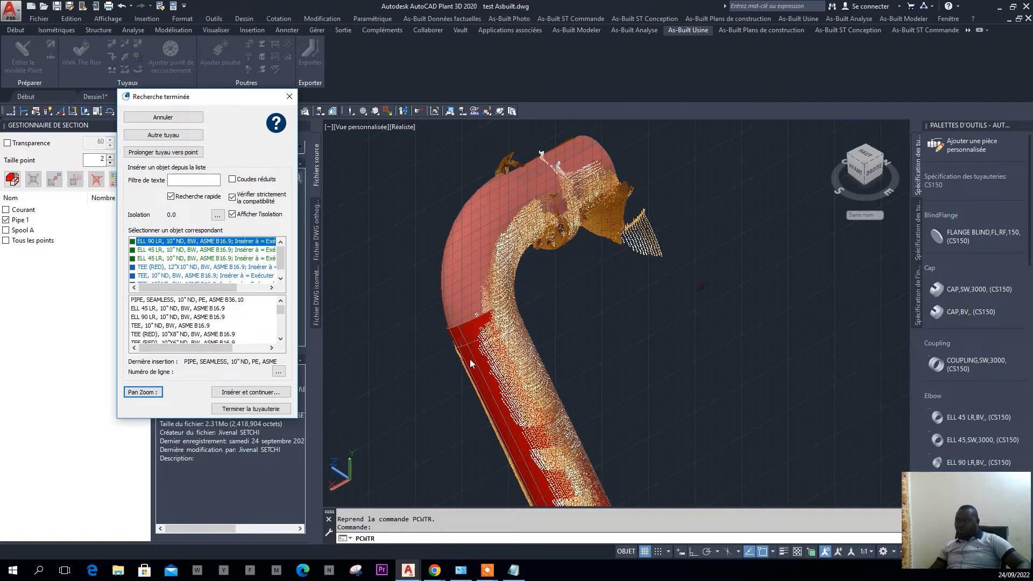
{"action": "left_click", "coordinate": [175, 302]}
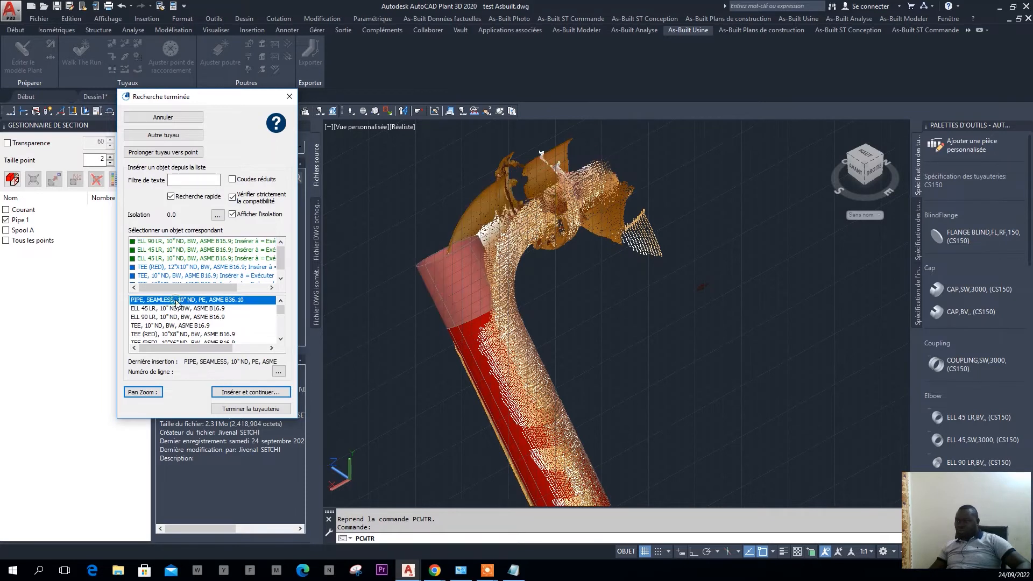
{"action": "left_click", "coordinate": [251, 394]}
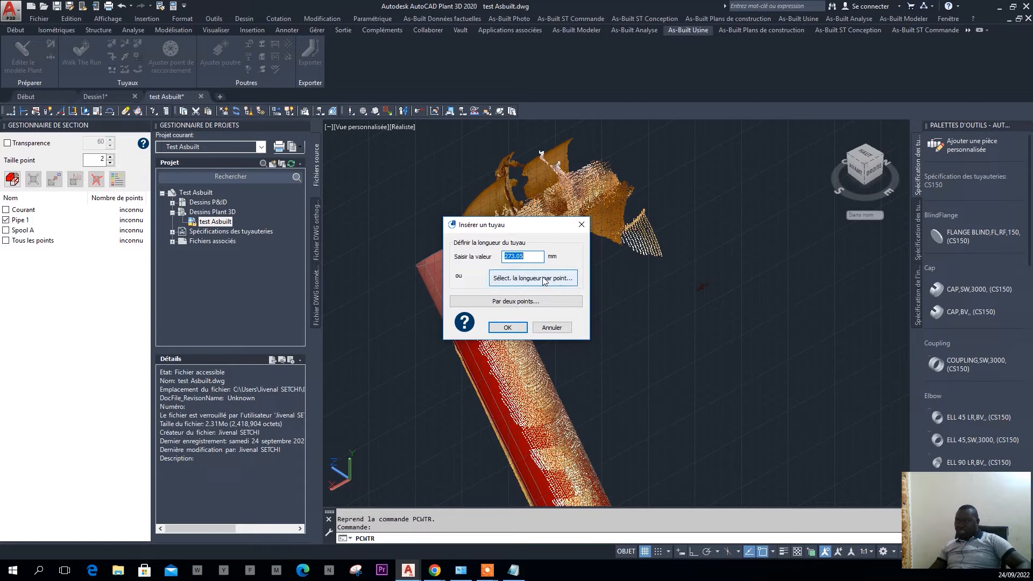
{"action": "left_click", "coordinate": [528, 281]}
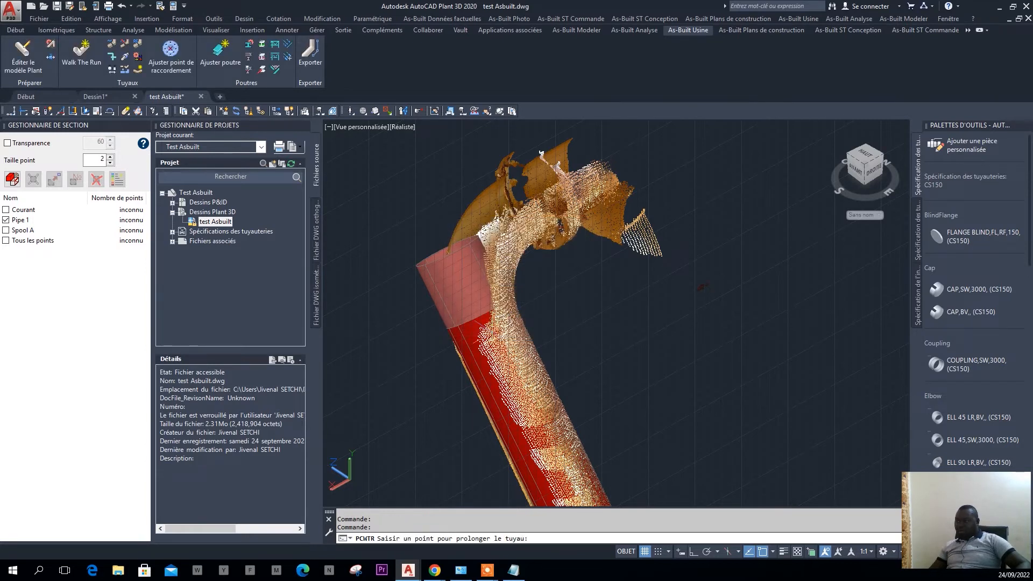
{"action": "scroll", "coordinate": [532, 337], "scroll_direction": "up", "scroll_amount": 3}
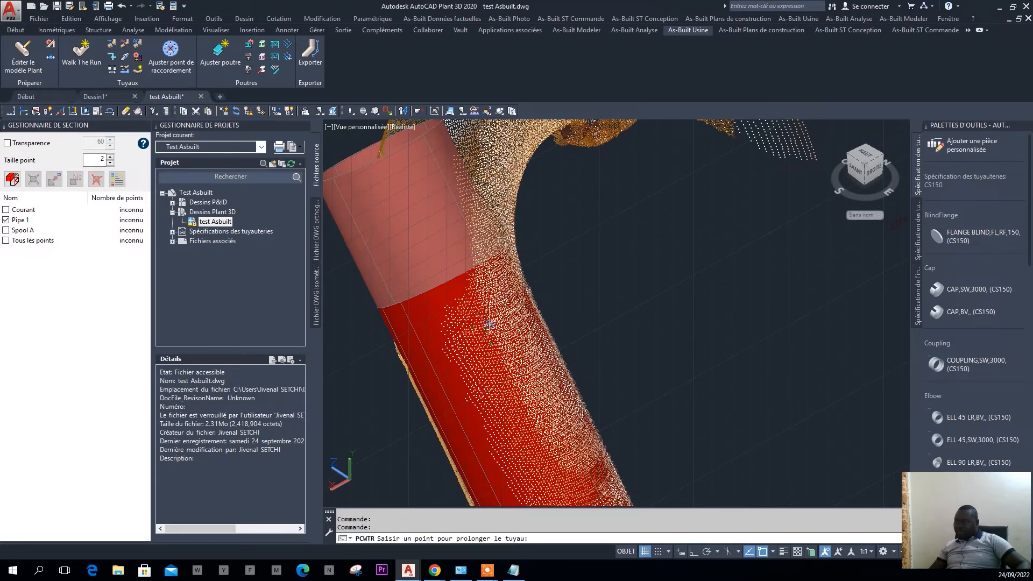
{"action": "middle_click_drag", "start_coordinate": [489, 324], "coordinate": [420, 314], "text": "shift"}
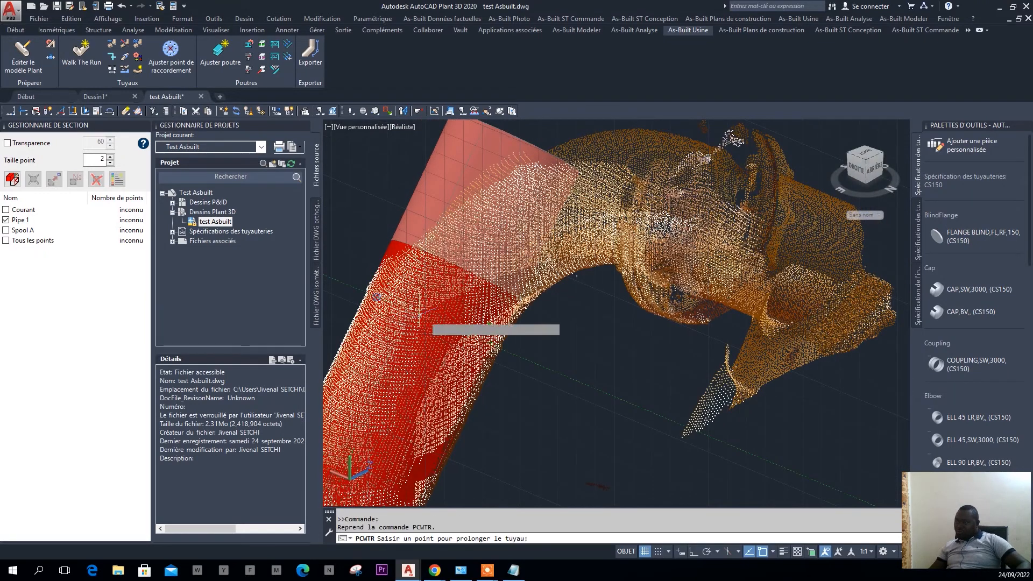
{"action": "scroll", "coordinate": [442, 304], "scroll_direction": "up", "scroll_amount": 2}
{"action": "scroll", "coordinate": [449, 317], "scroll_direction": "down", "scroll_amount": 3}
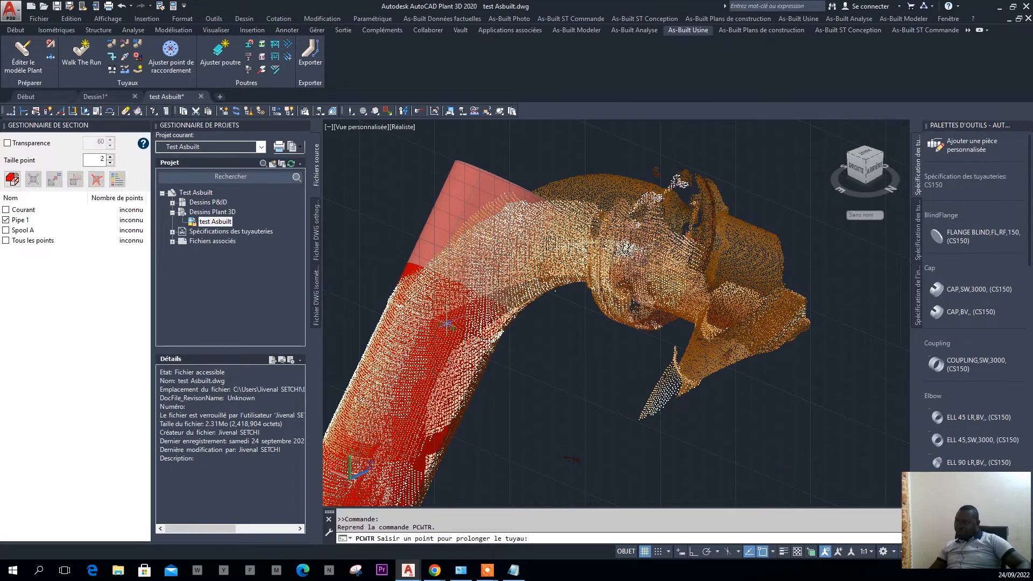
{"action": "left_click", "coordinate": [446, 323]}
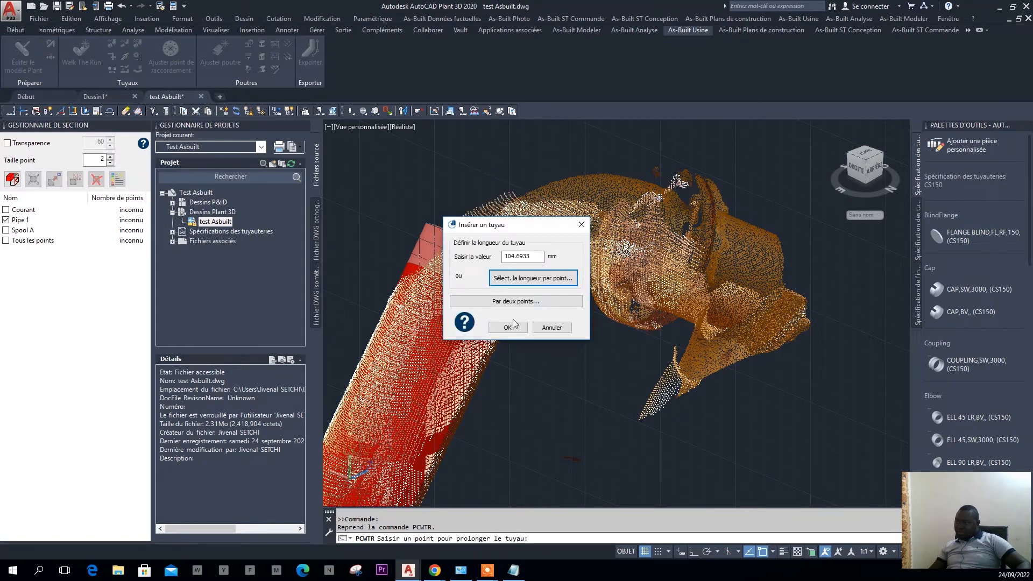
{"action": "left_click", "coordinate": [507, 327]}
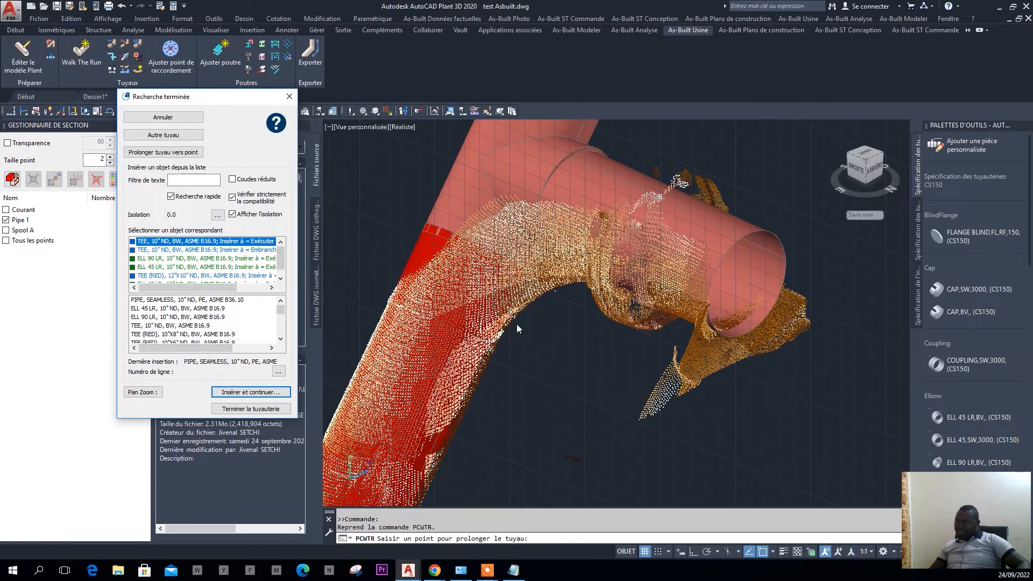
Insert the matching ELL 90 LR, 10" ND, BW, ASME B16.9 elbow at the riser's upper bend and continue the run
{"action": "left_click", "coordinate": [158, 258]}
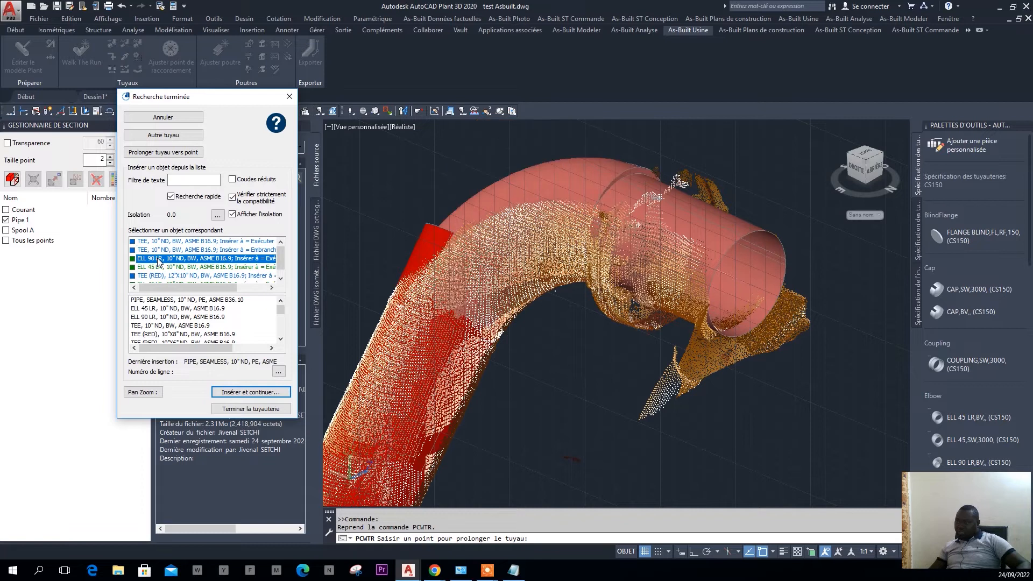
{"action": "left_click", "coordinate": [257, 392]}
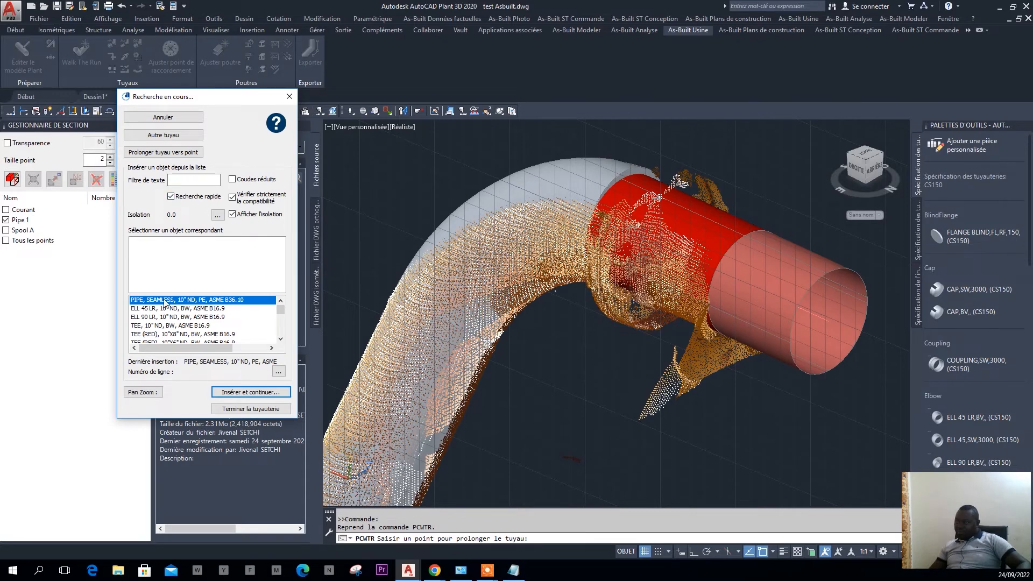
Insert FLANGE WN, 10" ND, 150 LB, RF, ASME B16.5 after the upper elbow, position it by a cloud point at -394.7668 mm, and finish the piping
{"action": "left_click", "coordinate": [181, 179]}
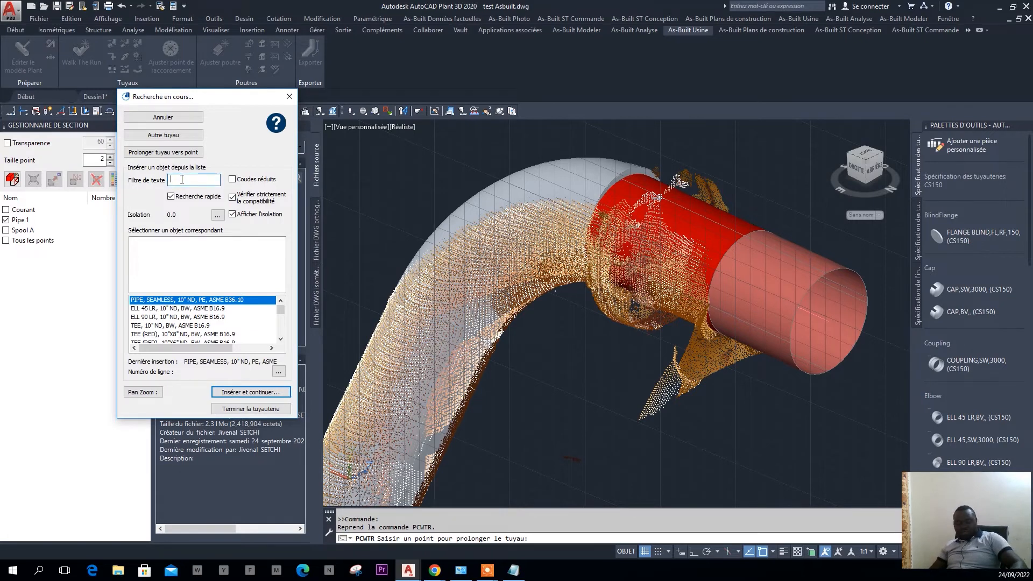
{"action": "type", "text": "fl"}
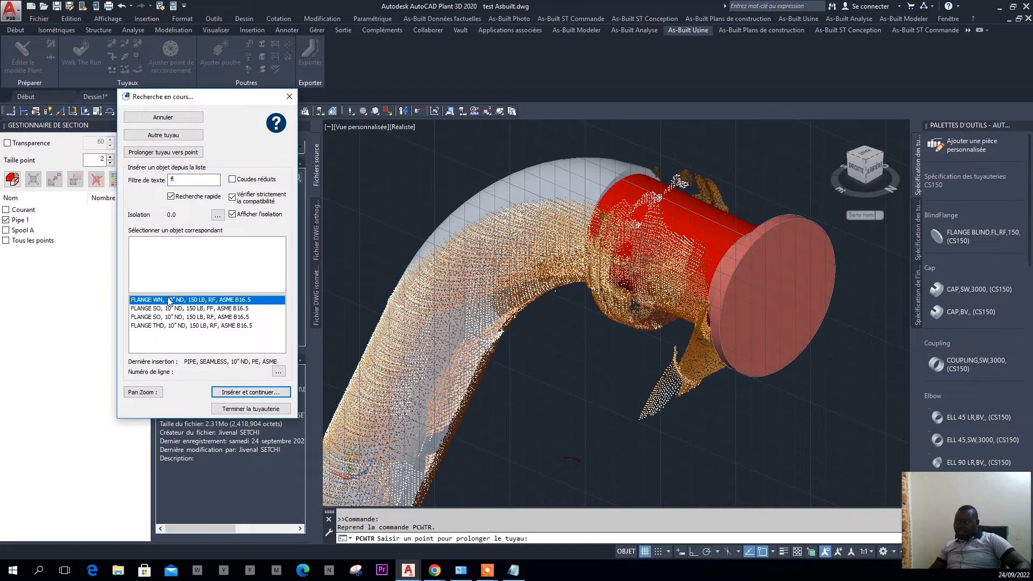
{"action": "left_click", "coordinate": [239, 394]}
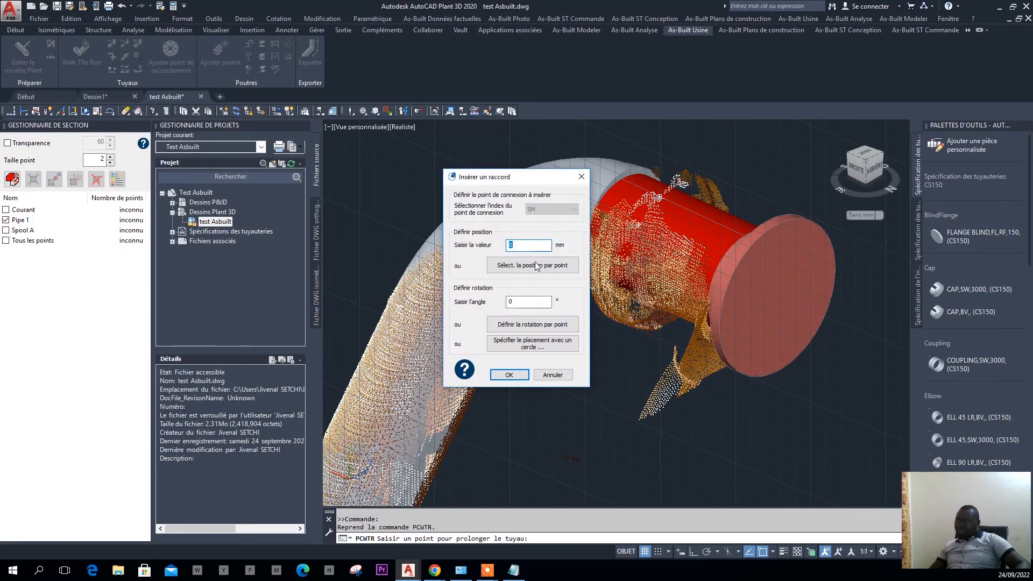
{"action": "left_click", "coordinate": [534, 264]}
{"action": "middle_click_drag", "start_coordinate": [568, 328], "coordinate": [672, 327], "text": "shift"}
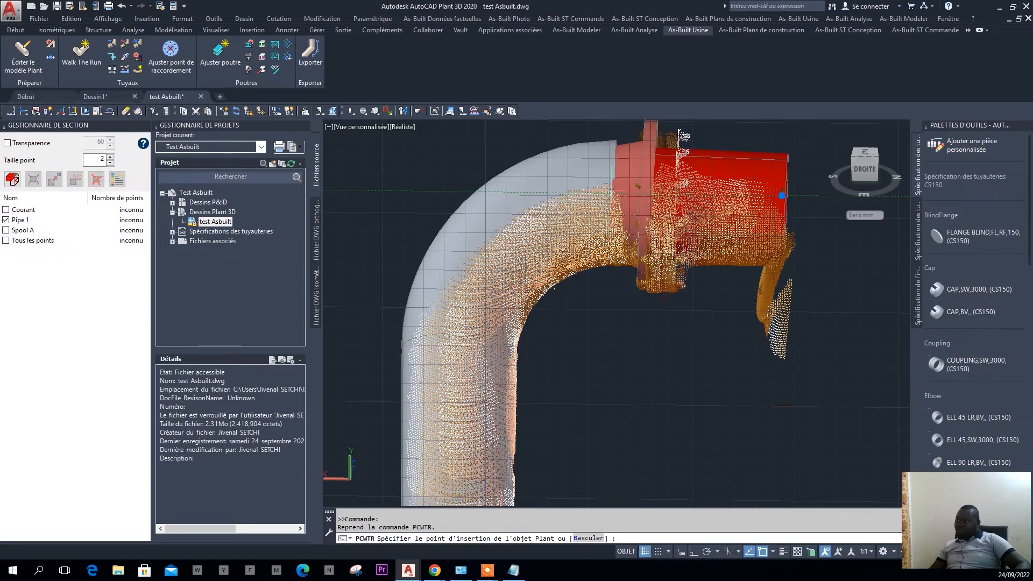
{"action": "middle_click_drag", "start_coordinate": [611, 190], "coordinate": [628, 228]}
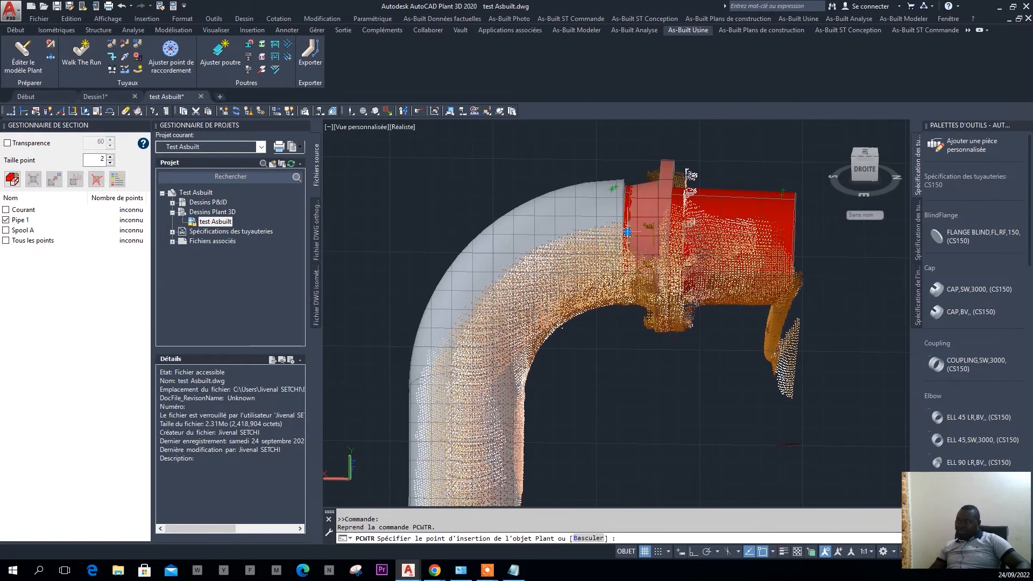
{"action": "scroll", "coordinate": [628, 229], "scroll_direction": "up", "scroll_amount": 2}
{"action": "middle_click_drag", "start_coordinate": [624, 228], "coordinate": [628, 253], "text": "shift"}
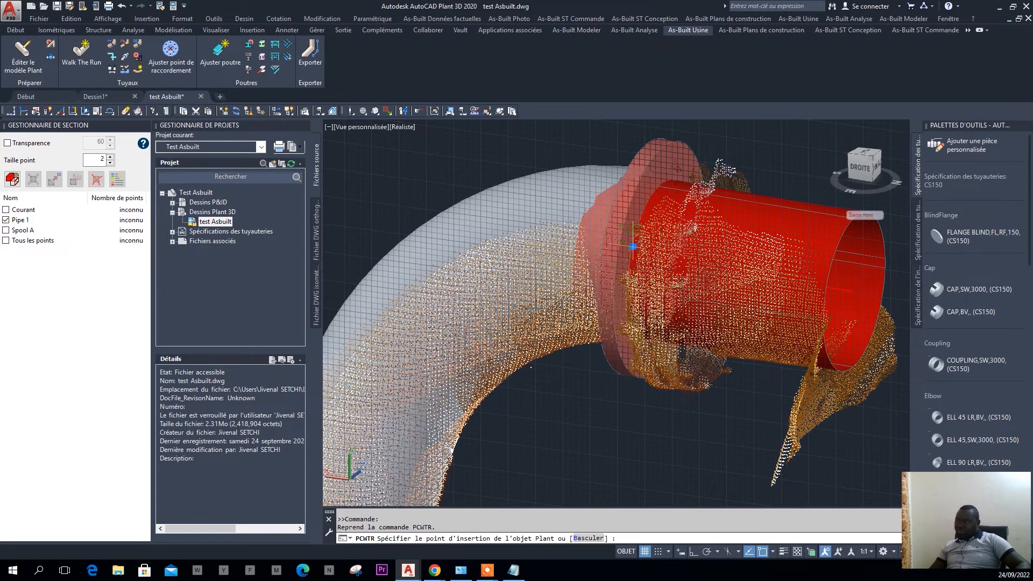
{"action": "middle_click_drag", "start_coordinate": [633, 246], "coordinate": [647, 256], "text": "shift"}
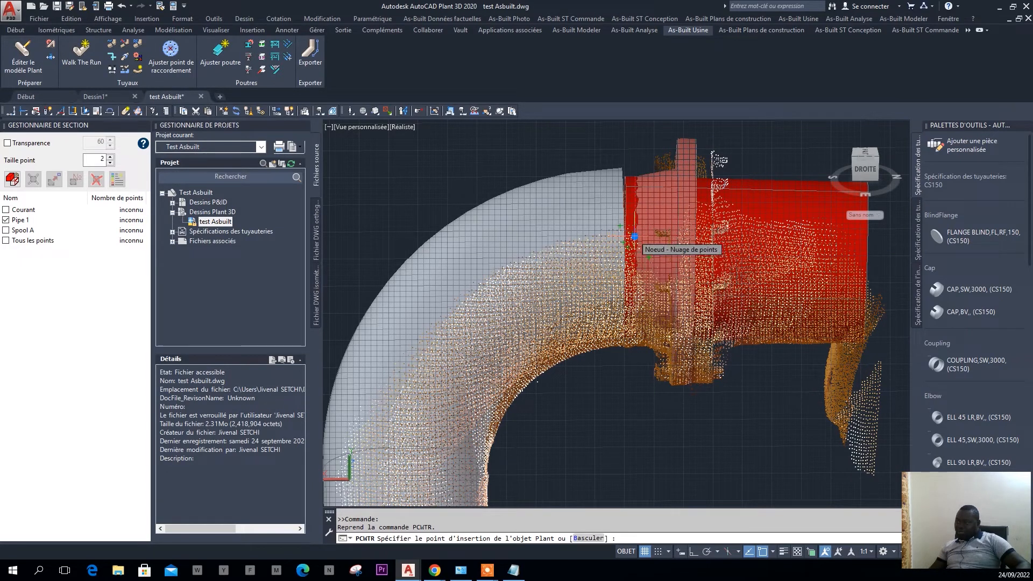
{"action": "left_click", "coordinate": [634, 237]}
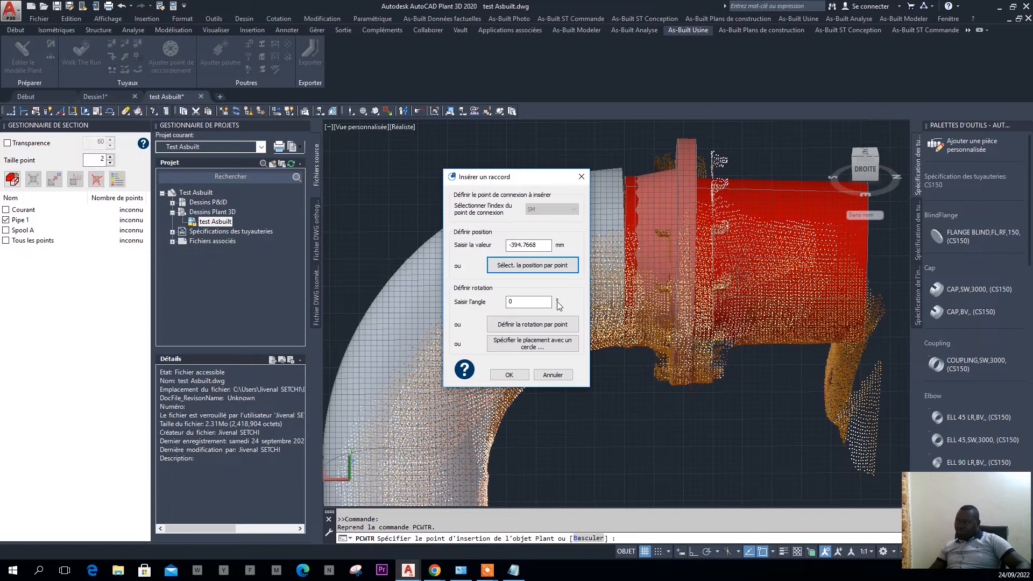
{"action": "left_click", "coordinate": [507, 375]}
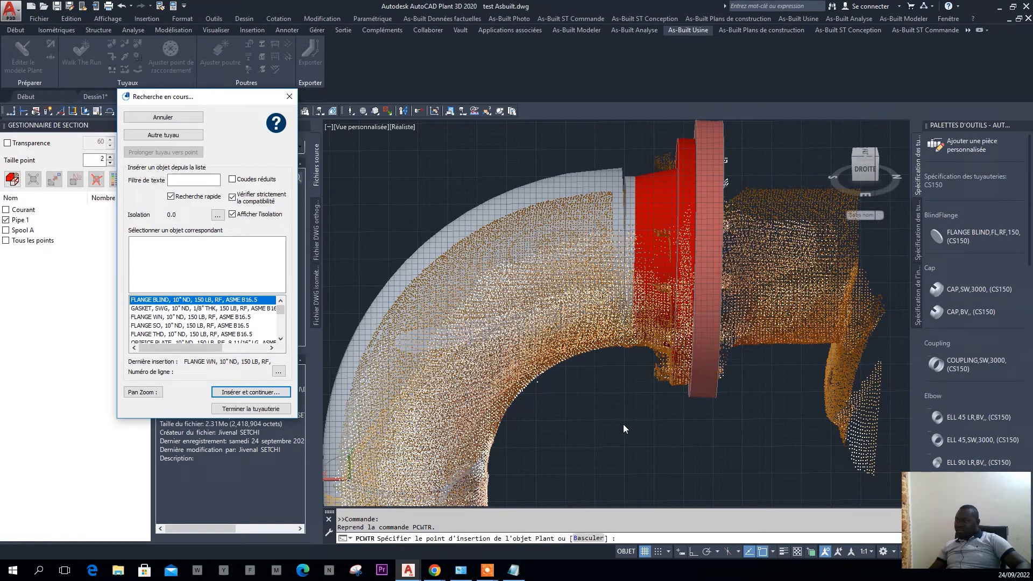
{"action": "left_click", "coordinate": [234, 409]}
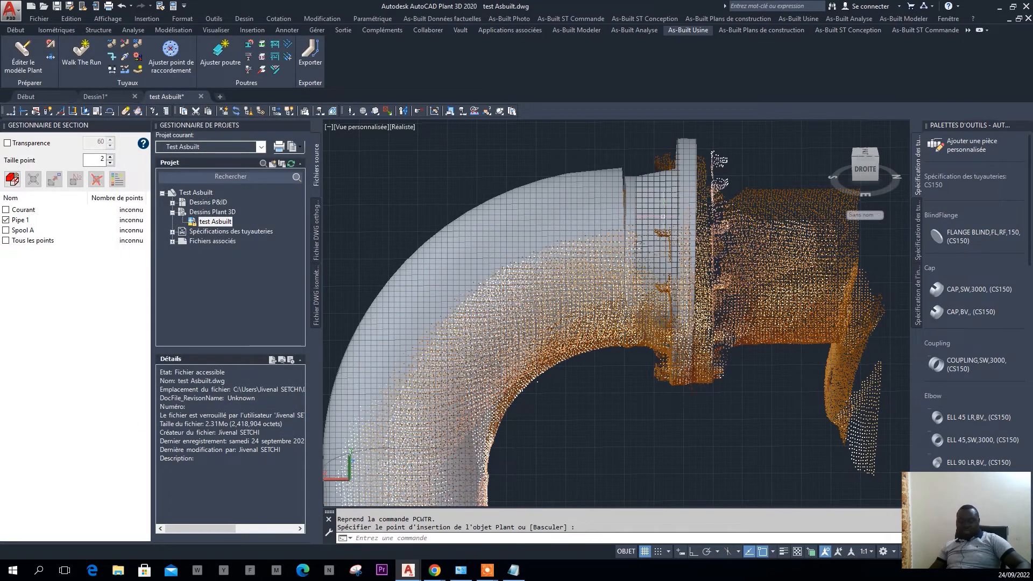
Examine the modelled run against the point cloud, from the upper flange down to the open pipe end beside the lower flange
{"action": "scroll", "coordinate": [649, 216], "scroll_direction": "down", "scroll_amount": 3}
{"action": "middle_click_drag", "start_coordinate": [705, 166], "coordinate": [713, 231], "text": "shift"}
{"action": "middle_click_drag", "start_coordinate": [692, 197], "coordinate": [663, 177], "text": "shift"}
{"action": "key", "text": "Escape"}
{"action": "scroll", "coordinate": [661, 173], "scroll_direction": "down", "scroll_amount": 6}
{"action": "scroll", "coordinate": [661, 174], "scroll_direction": "up", "scroll_amount": 5}
{"action": "scroll", "coordinate": [702, 419], "scroll_direction": "up", "scroll_amount": 2}
{"action": "middle_click_drag", "start_coordinate": [703, 423], "coordinate": [664, 277]}
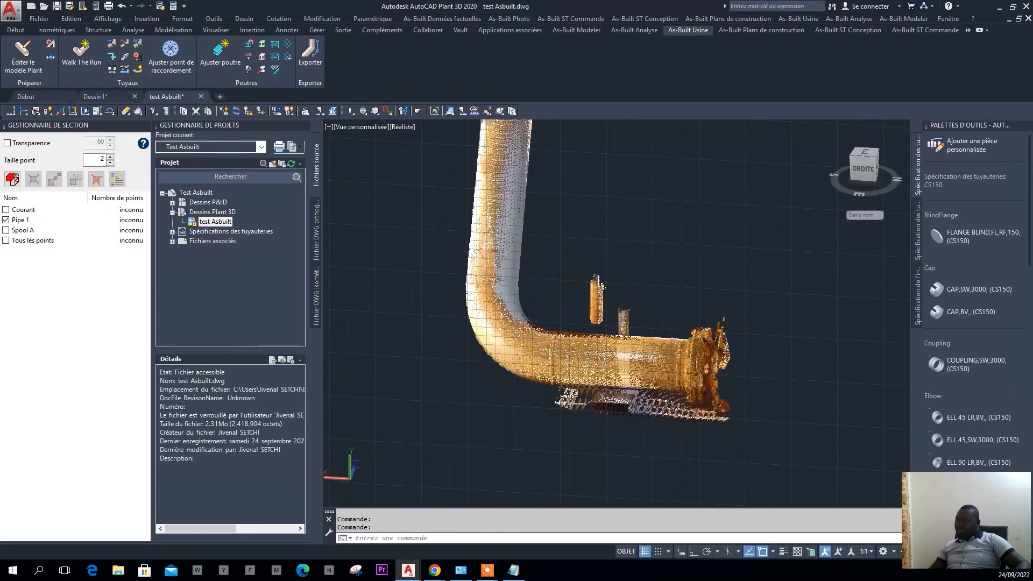
{"action": "scroll", "coordinate": [663, 360], "scroll_direction": "up", "scroll_amount": 4}
{"action": "middle_click_drag", "start_coordinate": [662, 400], "coordinate": [702, 451], "text": "shift"}
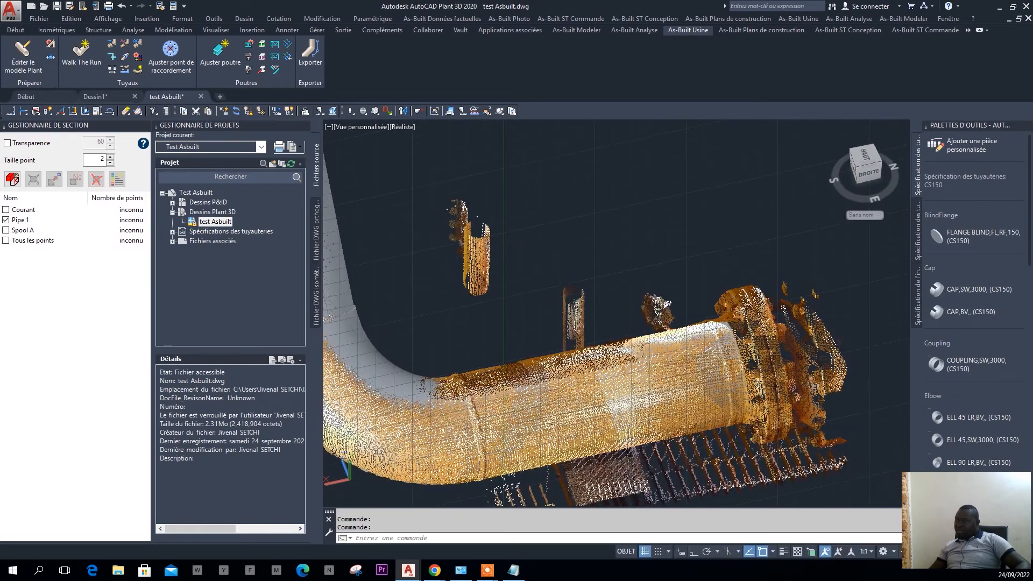
{"action": "scroll", "coordinate": [732, 306], "scroll_direction": "up", "scroll_amount": 3}
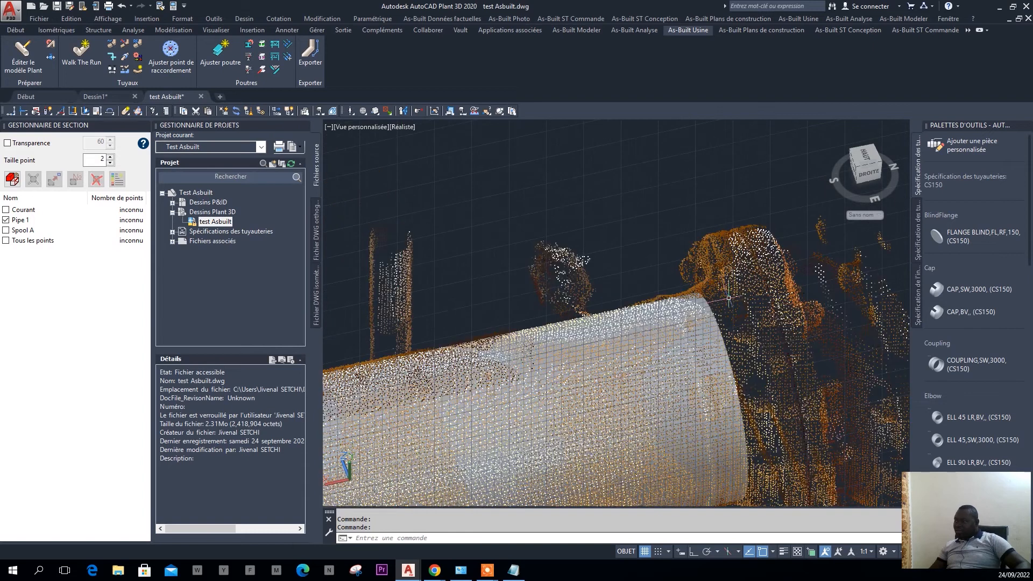
{"action": "scroll", "coordinate": [403, 286], "scroll_direction": "down", "scroll_amount": 2}
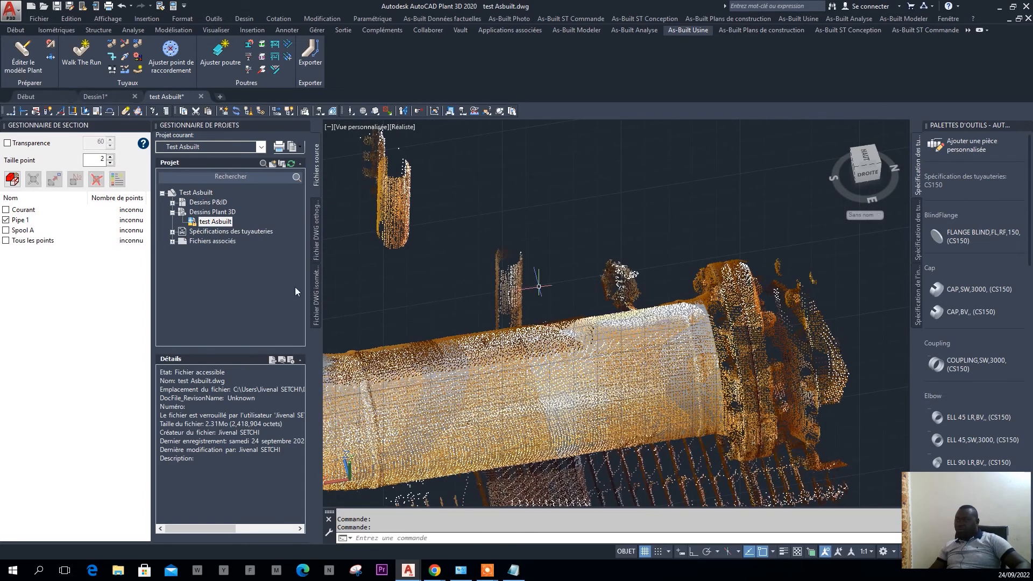
Continue the run from the lower pipe end with FLANGE WN, 10" ND, 150 LB, RF, ASME B16.5, position it by point at -41.61 mm, and finish the piping
{"action": "left_click", "coordinate": [81, 53]}
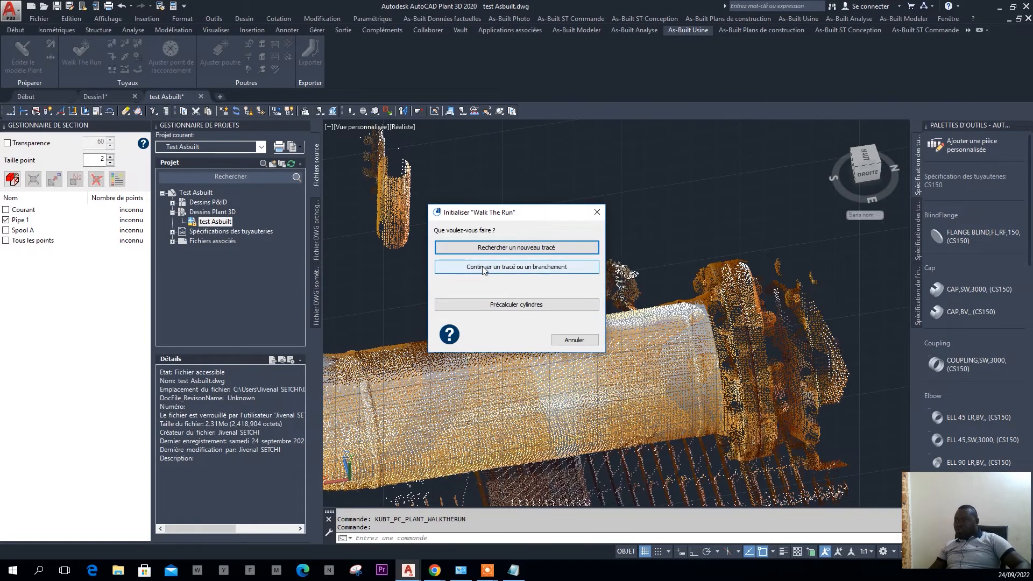
{"action": "left_click", "coordinate": [513, 268]}
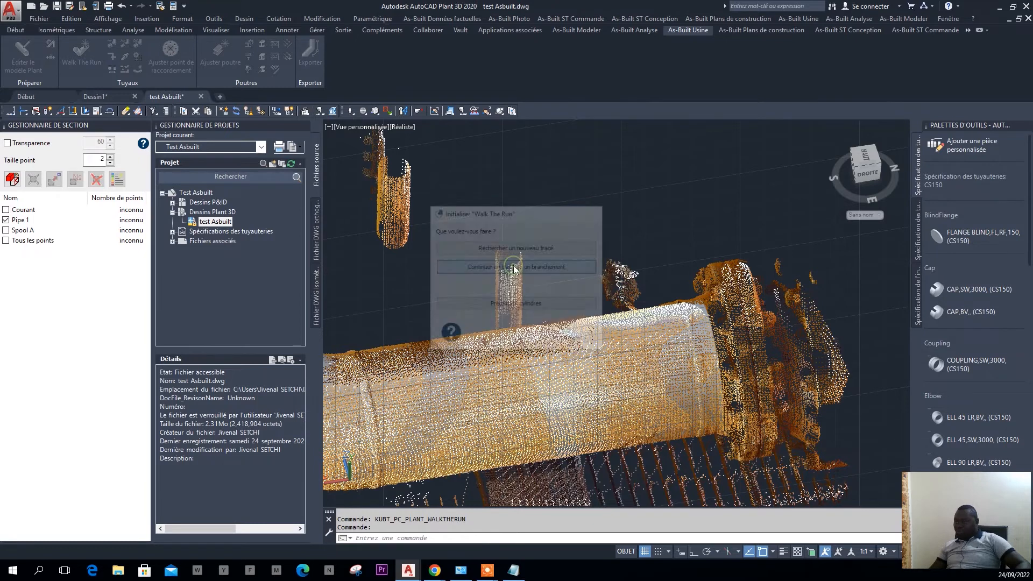
{"action": "scroll", "coordinate": [732, 374], "scroll_direction": "up", "scroll_amount": 6}
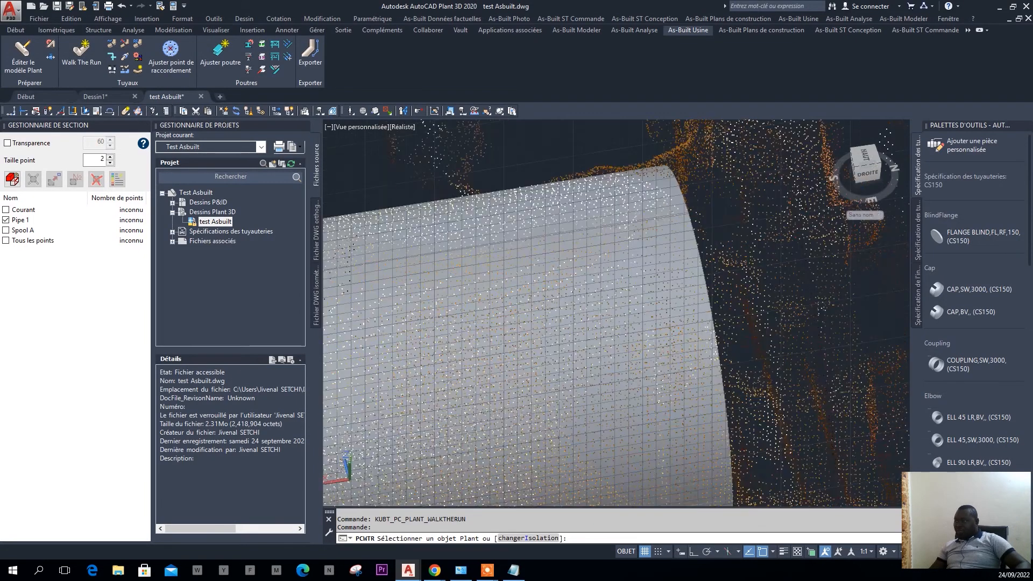
{"action": "left_click", "coordinate": [695, 232]}
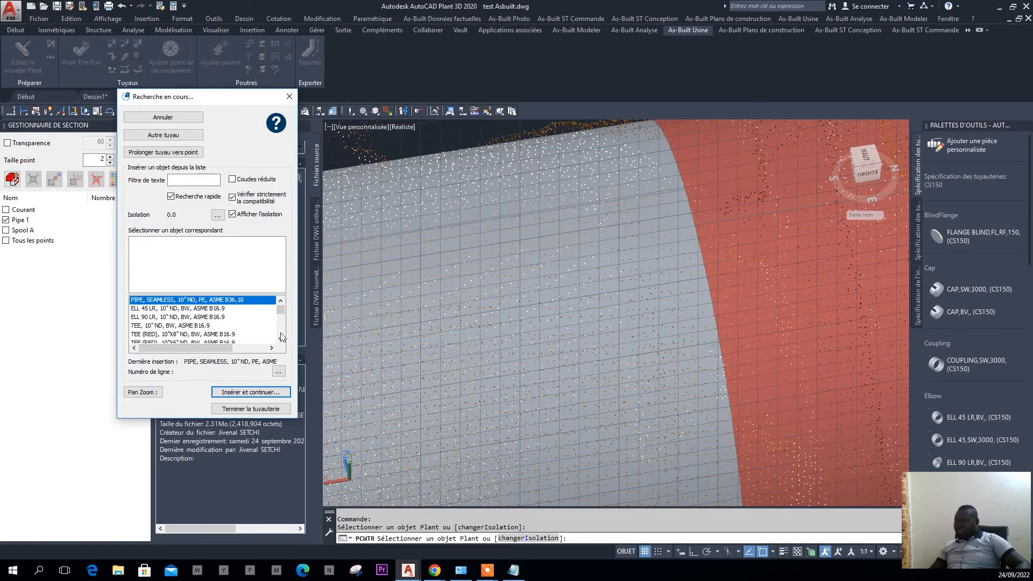
{"action": "left_click", "coordinate": [182, 183]}
{"action": "type", "text": "fl"}
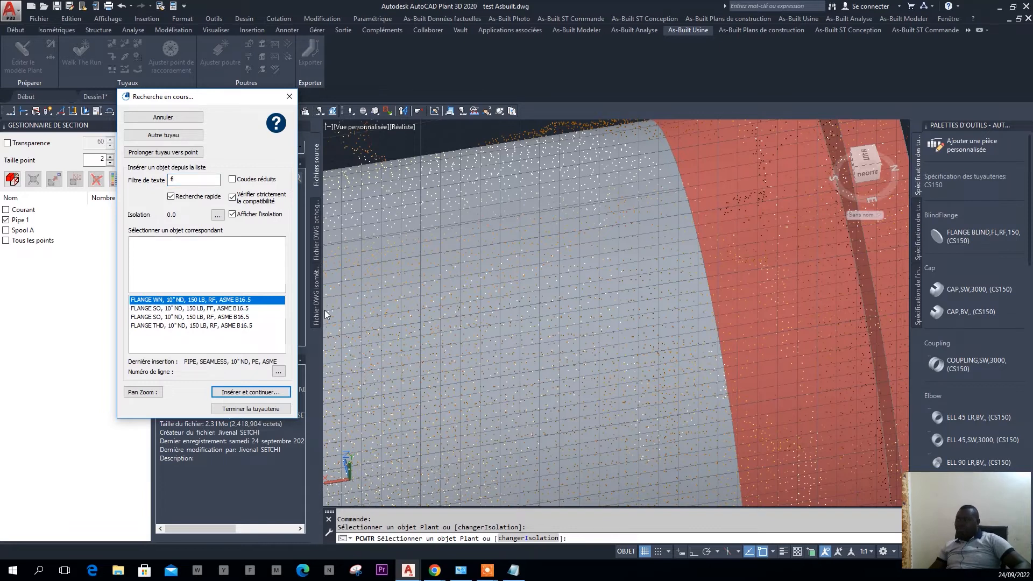
{"action": "left_click", "coordinate": [251, 392]}
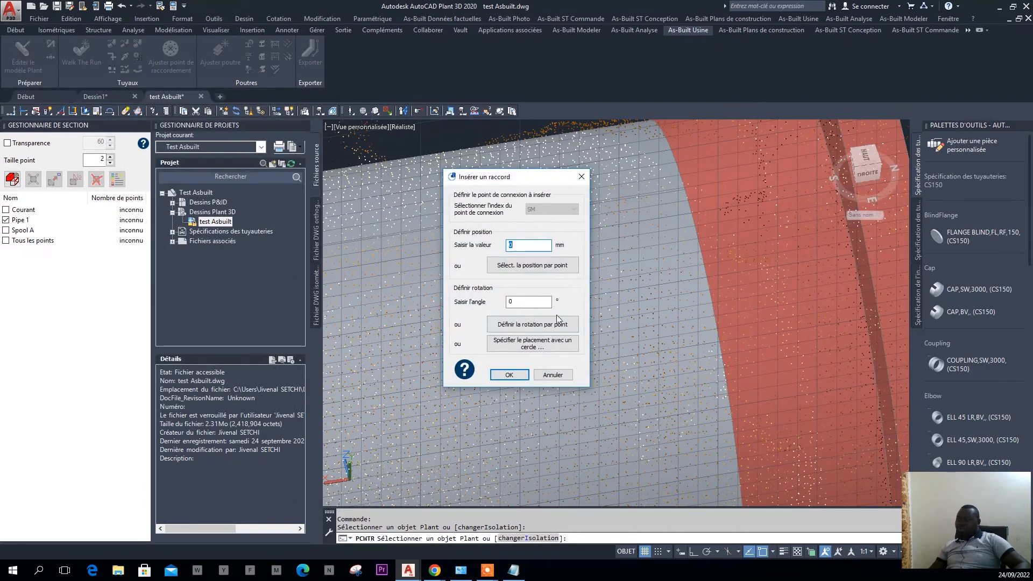
{"action": "left_click", "coordinate": [527, 266]}
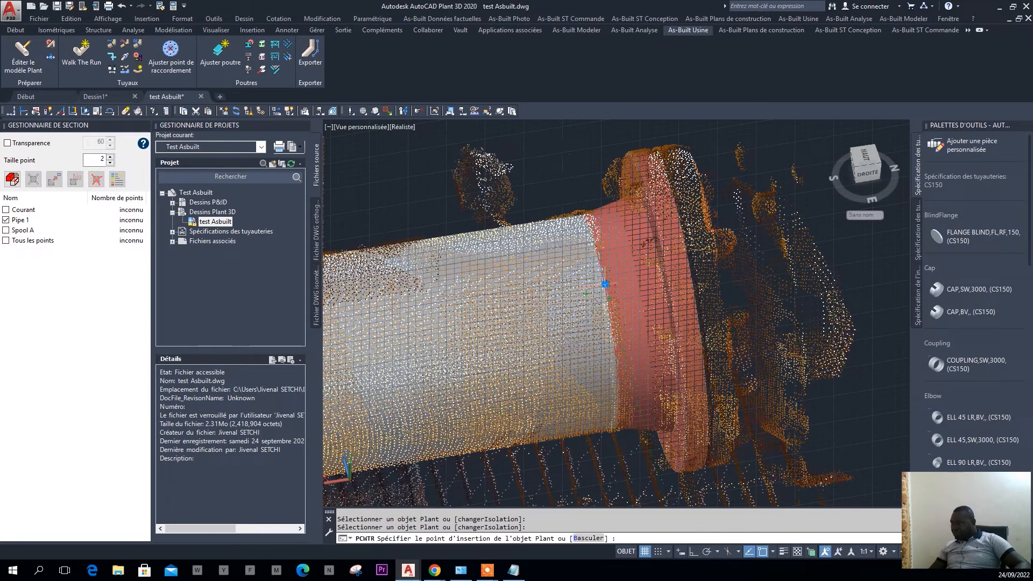
{"action": "left_click", "coordinate": [606, 287]}
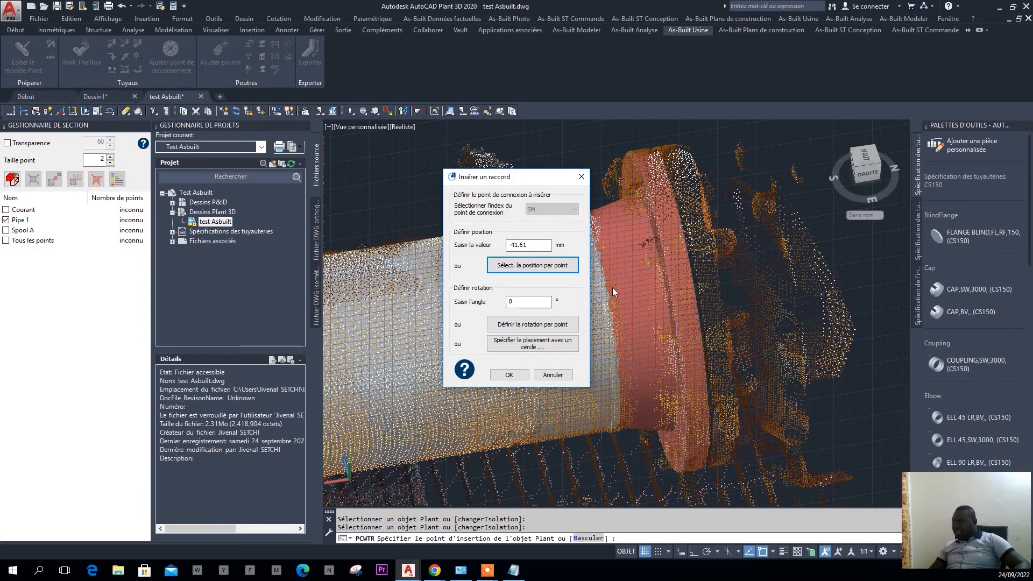
{"action": "left_click", "coordinate": [508, 375]}
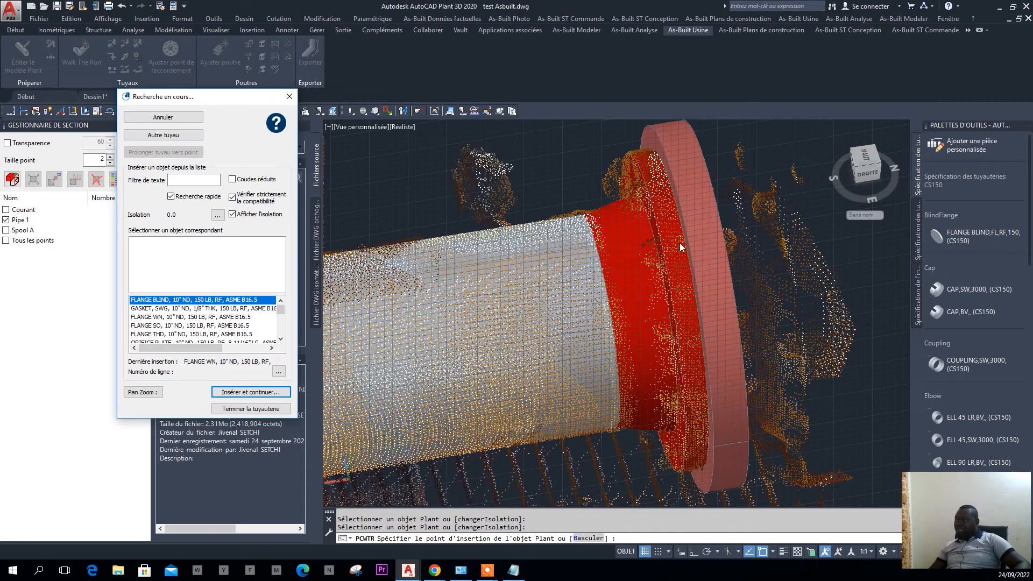
{"action": "left_click", "coordinate": [240, 410]}
Examine the modelled run against the point cloud, from the lower flange up the riser to the upper elbow and flange
{"action": "scroll", "coordinate": [767, 237], "scroll_direction": "down", "scroll_amount": 5}
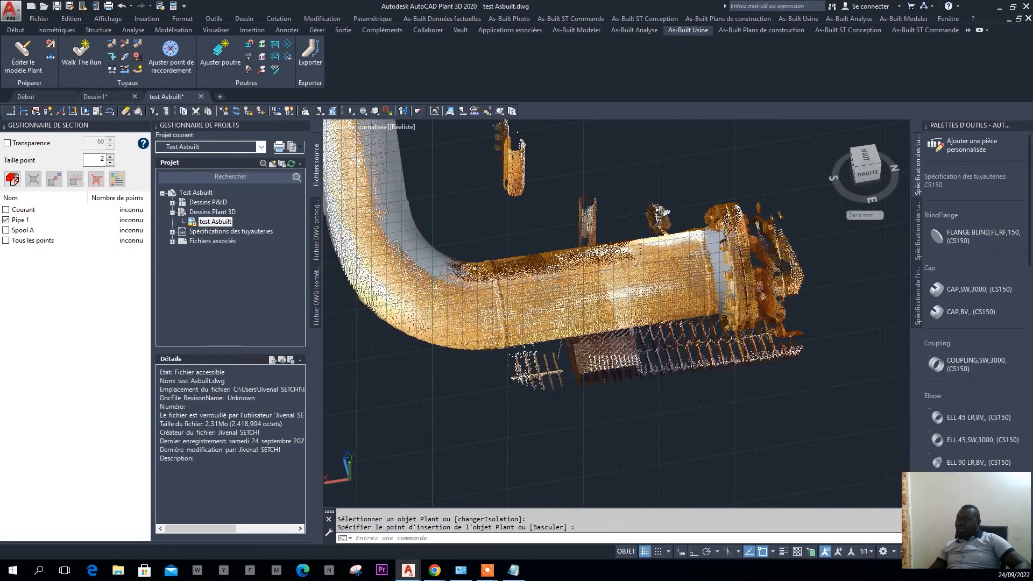
{"action": "middle_click_drag", "start_coordinate": [602, 238], "coordinate": [653, 386]}
{"action": "scroll", "coordinate": [664, 397], "scroll_direction": "down", "scroll_amount": 2}
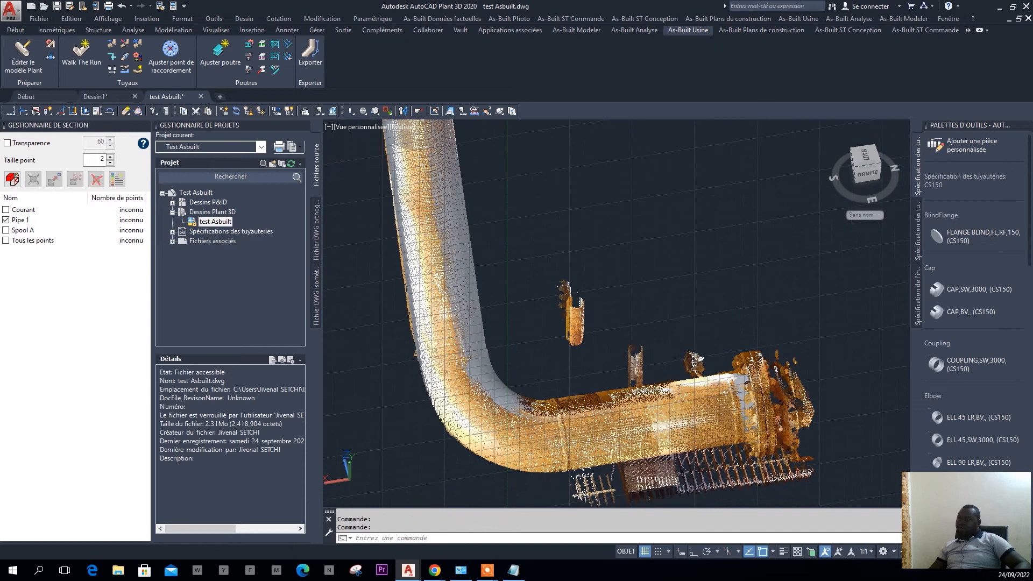
{"action": "middle_click_drag", "start_coordinate": [596, 256], "coordinate": [630, 380]}
{"action": "middle_click_drag", "start_coordinate": [558, 249], "coordinate": [514, 289]}
{"action": "scroll", "coordinate": [572, 429], "scroll_direction": "up", "scroll_amount": 2}
{"action": "scroll", "coordinate": [508, 296], "scroll_direction": "down", "scroll_amount": 3}
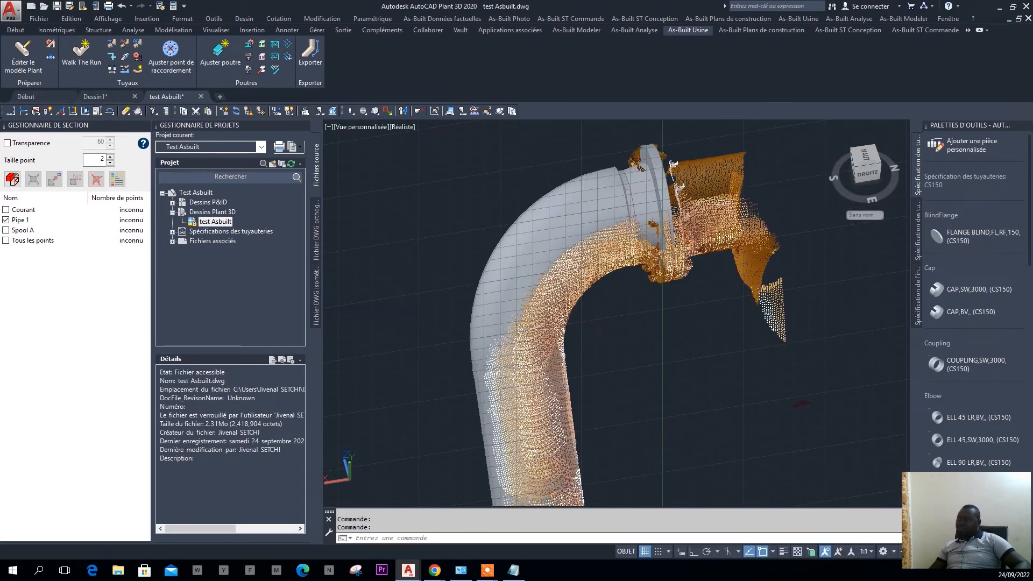
{"action": "scroll", "coordinate": [709, 407], "scroll_direction": "up", "scroll_amount": 2}
{"action": "middle_click_drag", "start_coordinate": [656, 227], "coordinate": [685, 346]}
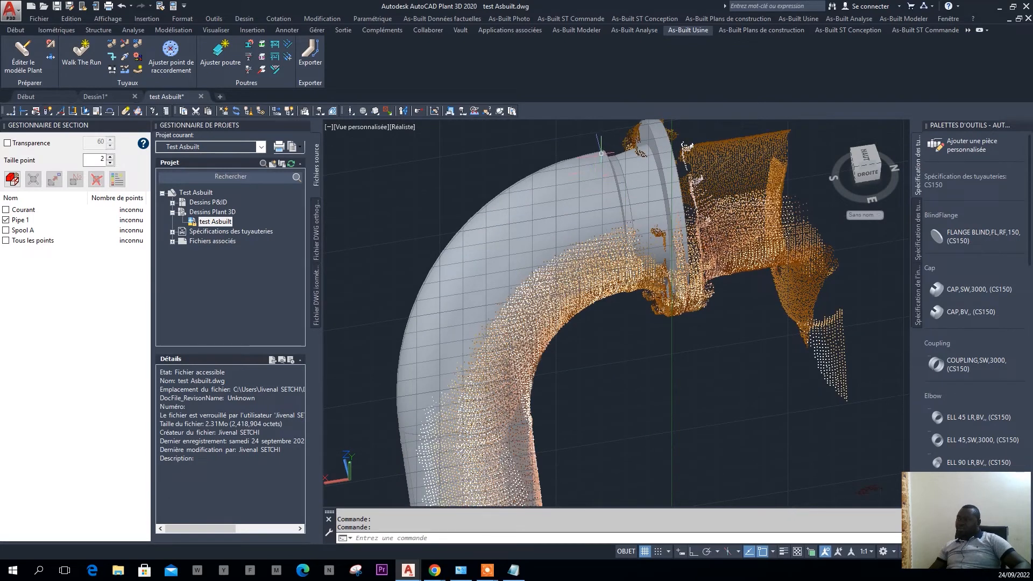
Delete the modelled elbow at the riser's upper bend
{"action": "left_click", "coordinate": [602, 153]}
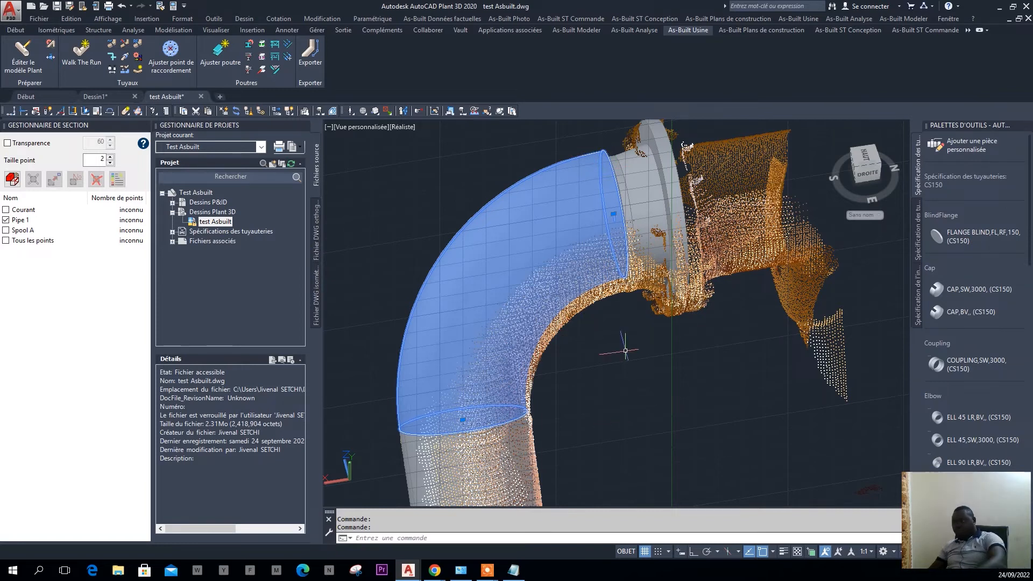
{"action": "middle_click_drag", "start_coordinate": [583, 371], "coordinate": [578, 280]}
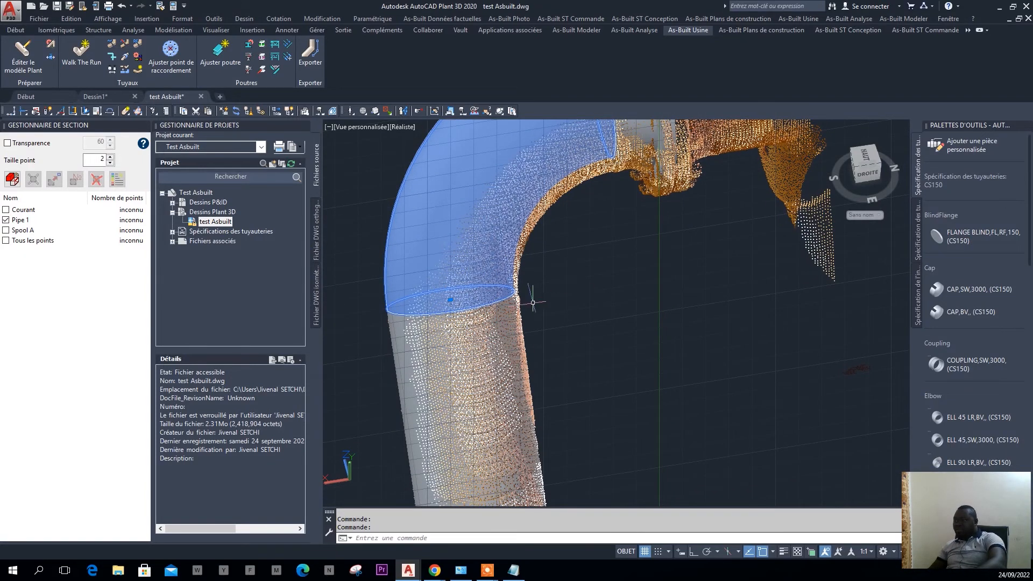
{"action": "middle_click_drag", "start_coordinate": [669, 318], "coordinate": [677, 380]}
{"action": "middle_click_drag", "start_coordinate": [619, 208], "coordinate": [620, 258]}
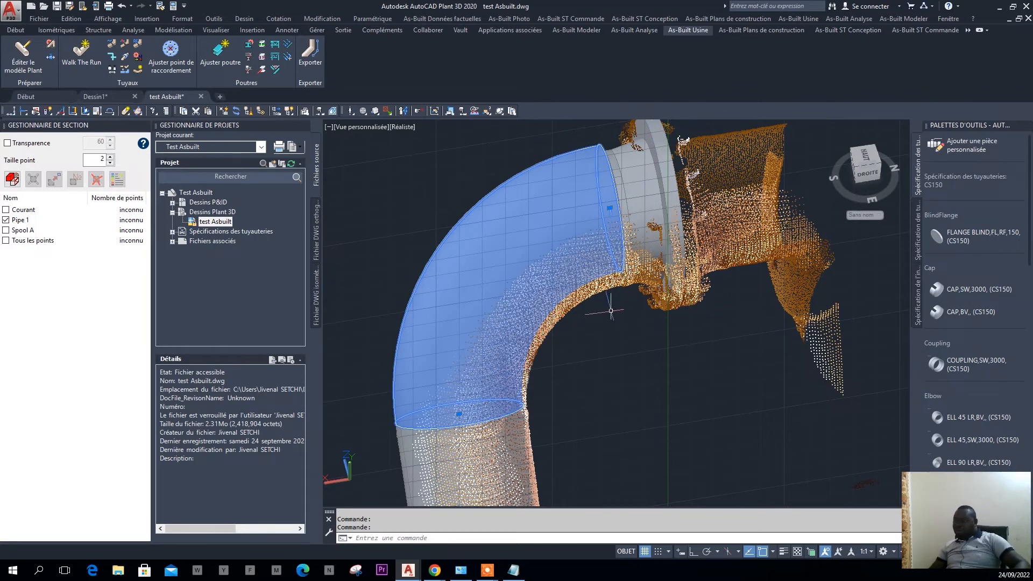
{"action": "key", "text": "Delete"}
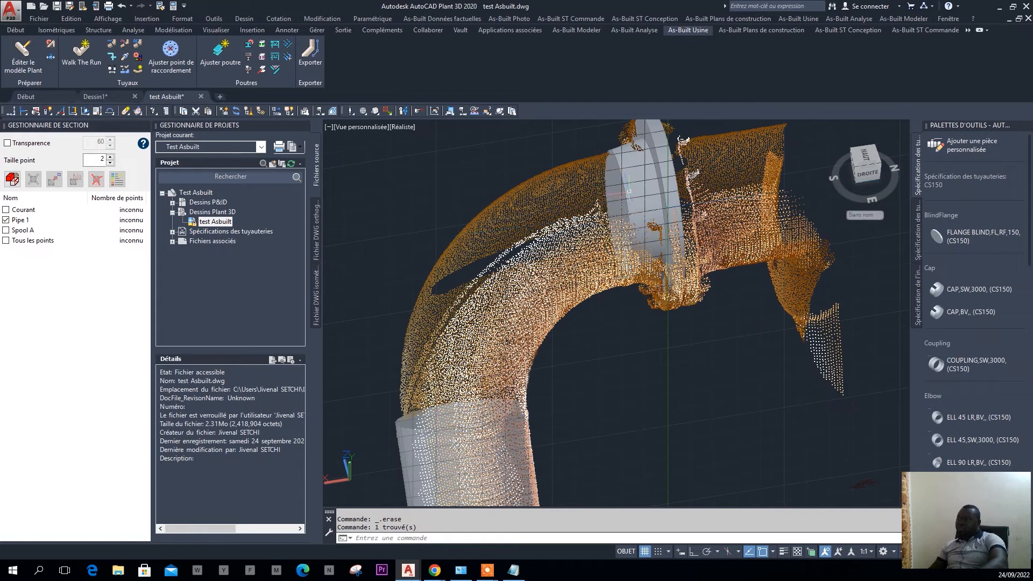
Shorten the riser pipe by stretching its upper end down along its axis, below the start of the bend
{"action": "scroll", "coordinate": [553, 385], "scroll_direction": "up", "scroll_amount": 5}
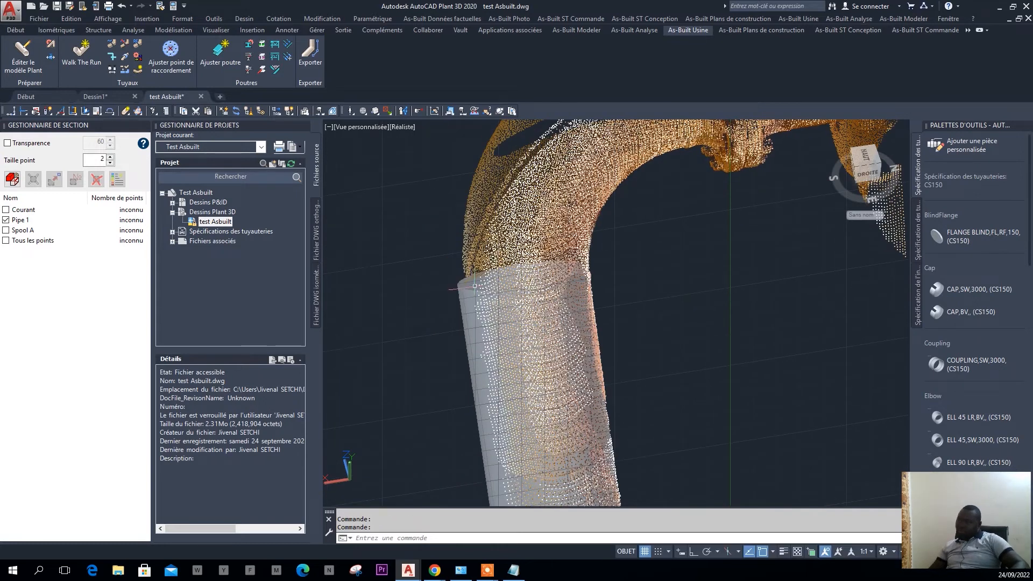
{"action": "left_click", "coordinate": [469, 289]}
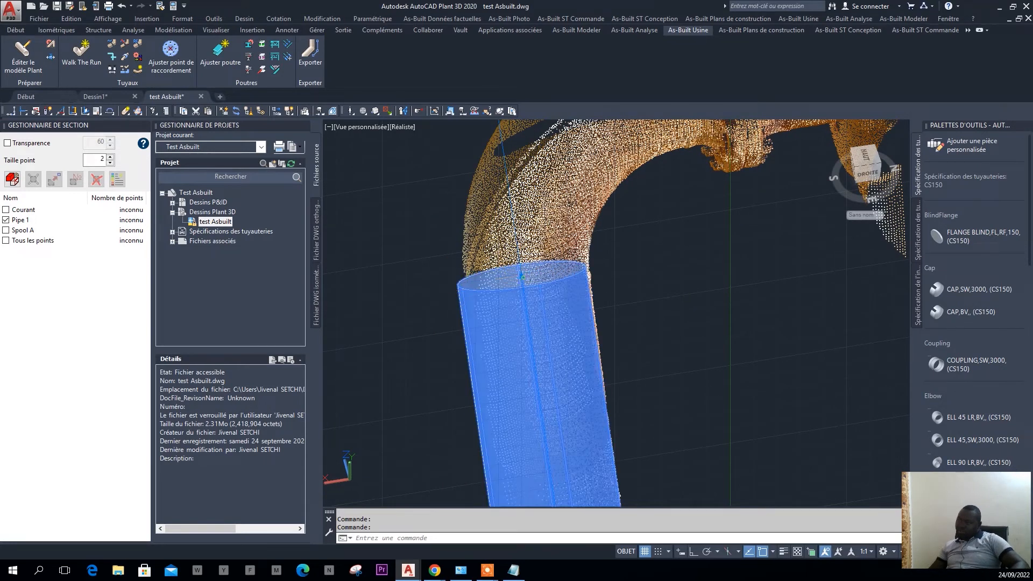
{"action": "left_click", "coordinate": [521, 277]}
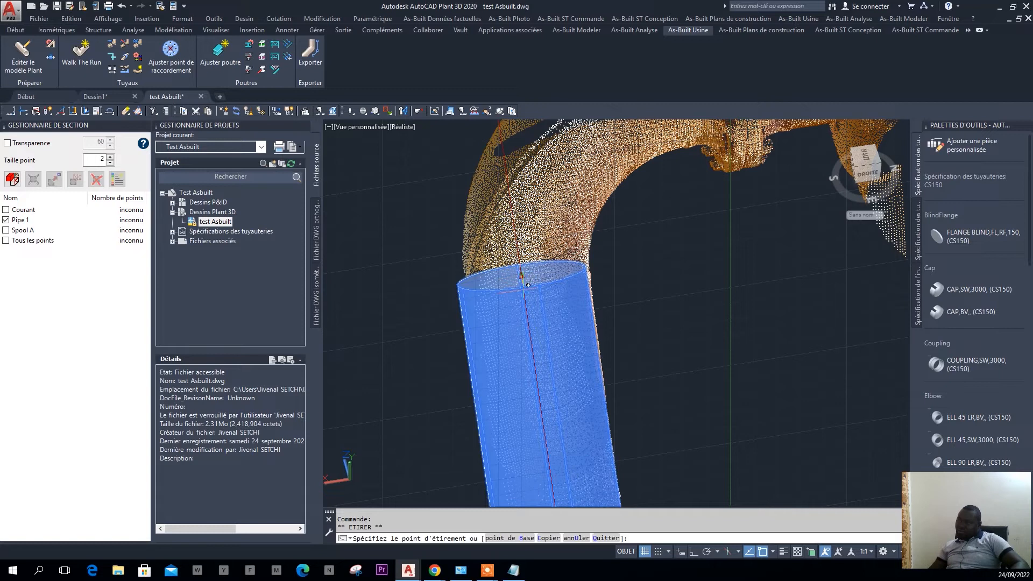
{"action": "left_click", "coordinate": [529, 341]}
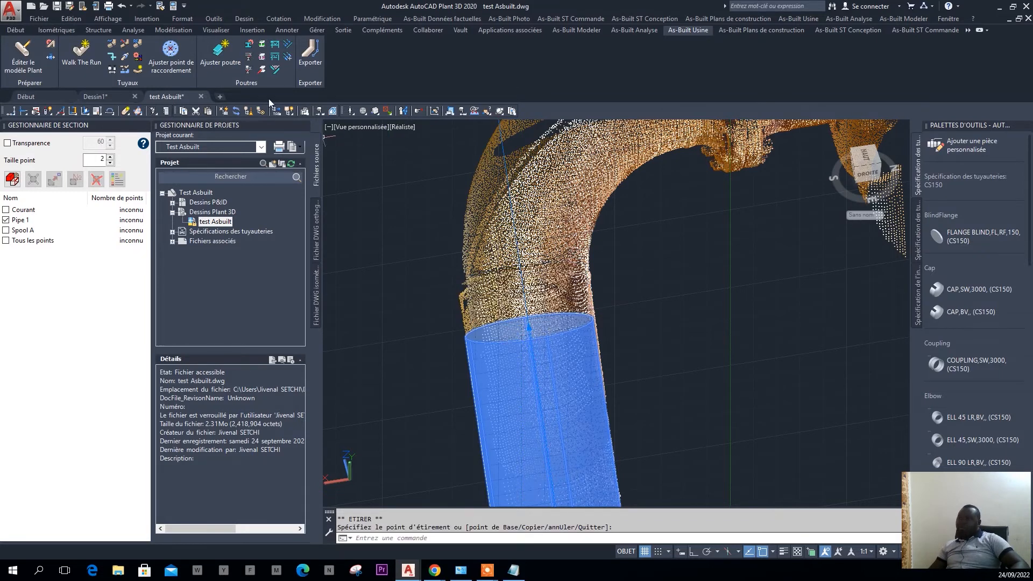
Continue the run from the riser's upper end with an 84.2869 mm PIPE, SEAMLESS, 10" ND picked by point, and the matching ELL 90 LR, 10" ND elbow
{"action": "left_click", "coordinate": [80, 51]}
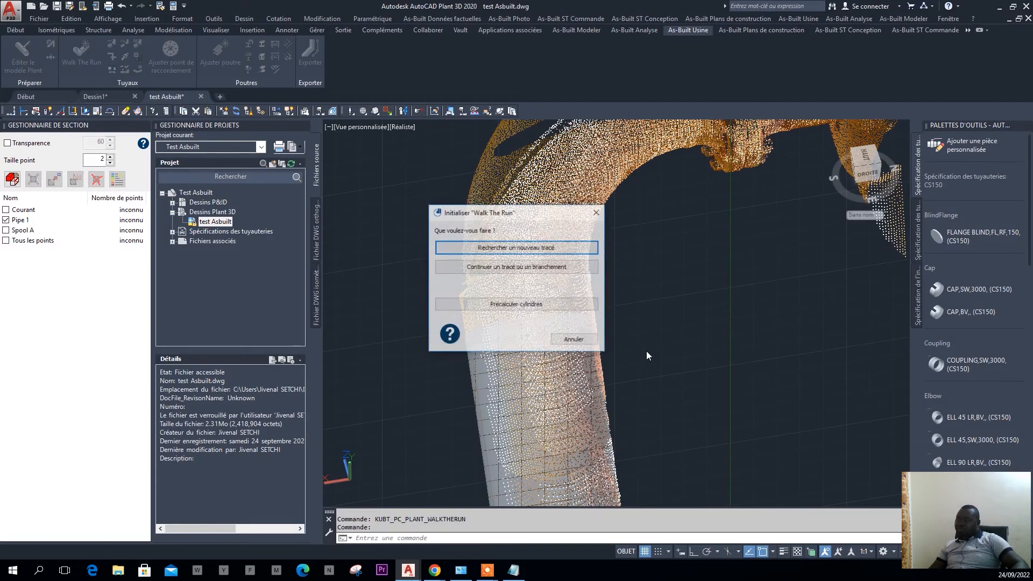
{"action": "left_click", "coordinate": [526, 268]}
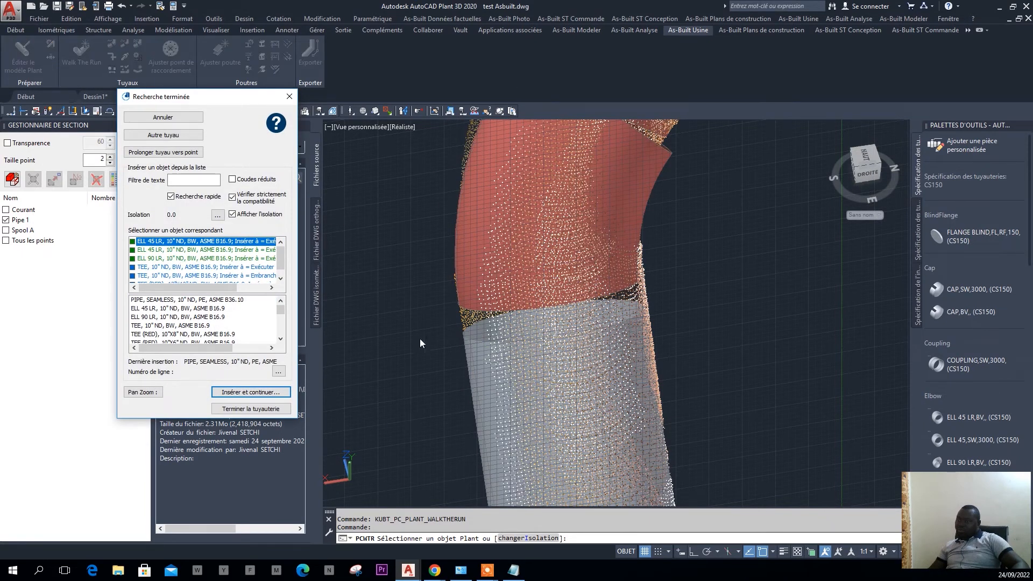
{"action": "left_click", "coordinate": [189, 302]}
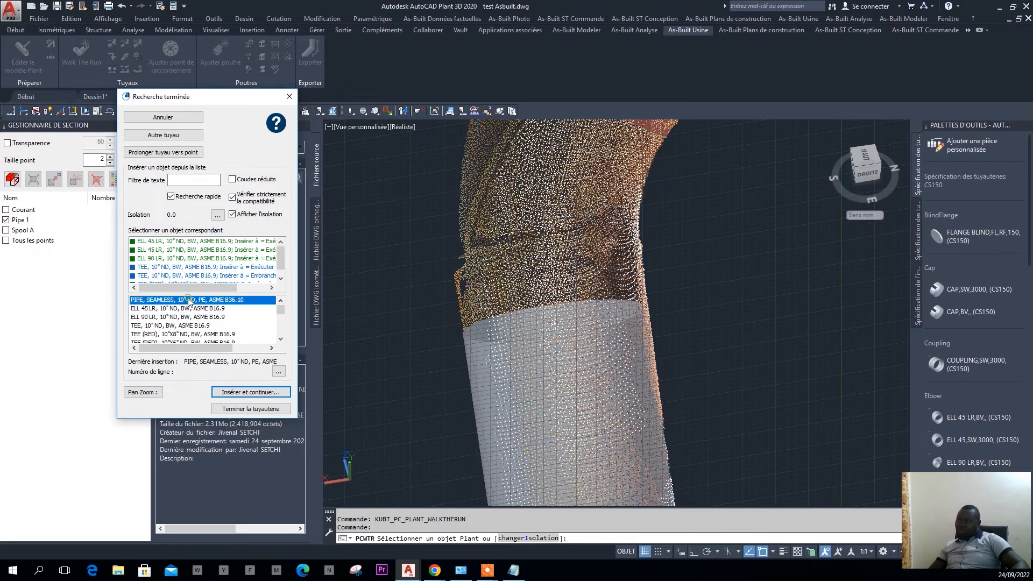
{"action": "left_click", "coordinate": [250, 391]}
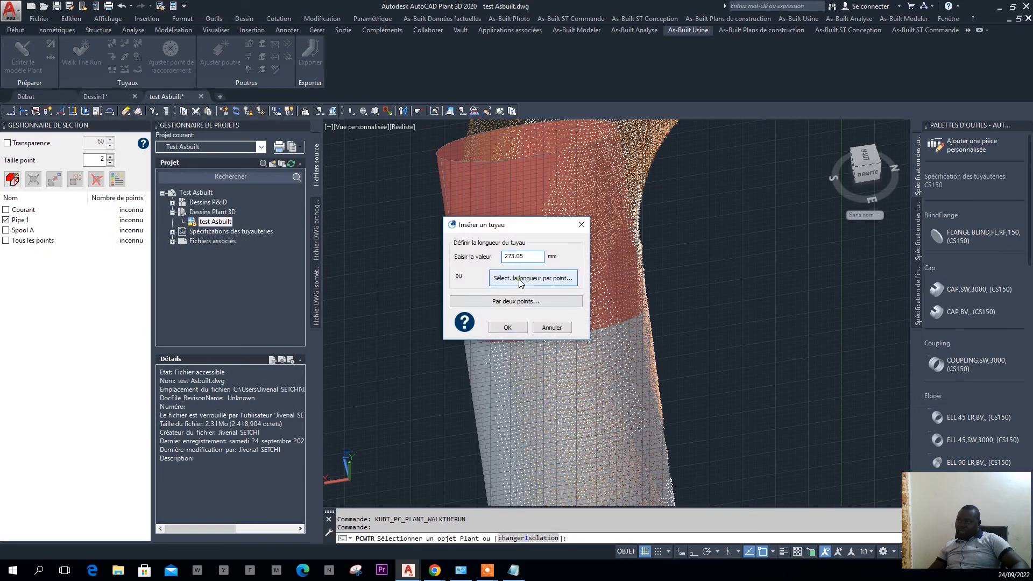
{"action": "left_click", "coordinate": [517, 278]}
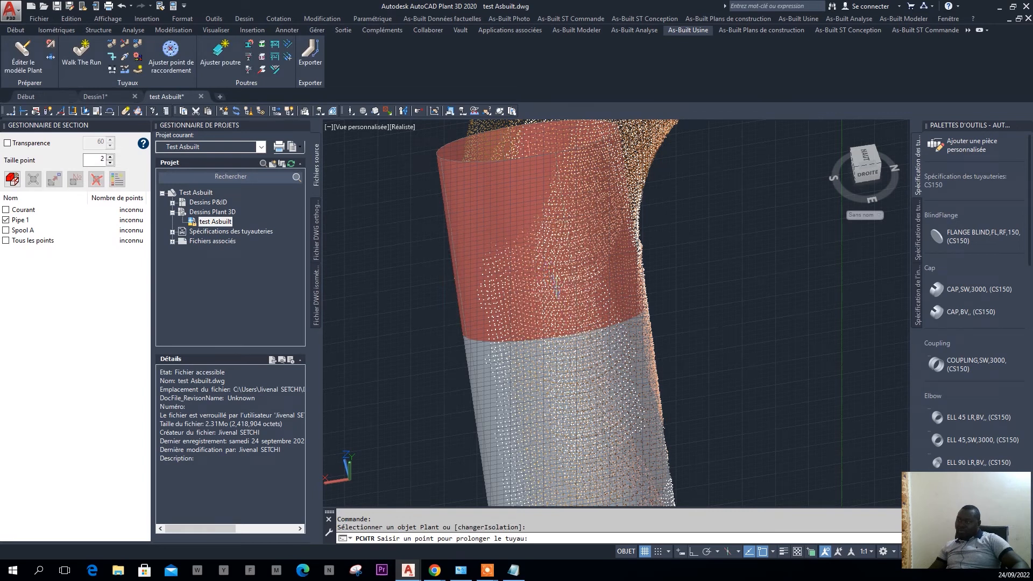
{"action": "left_click", "coordinate": [545, 282]}
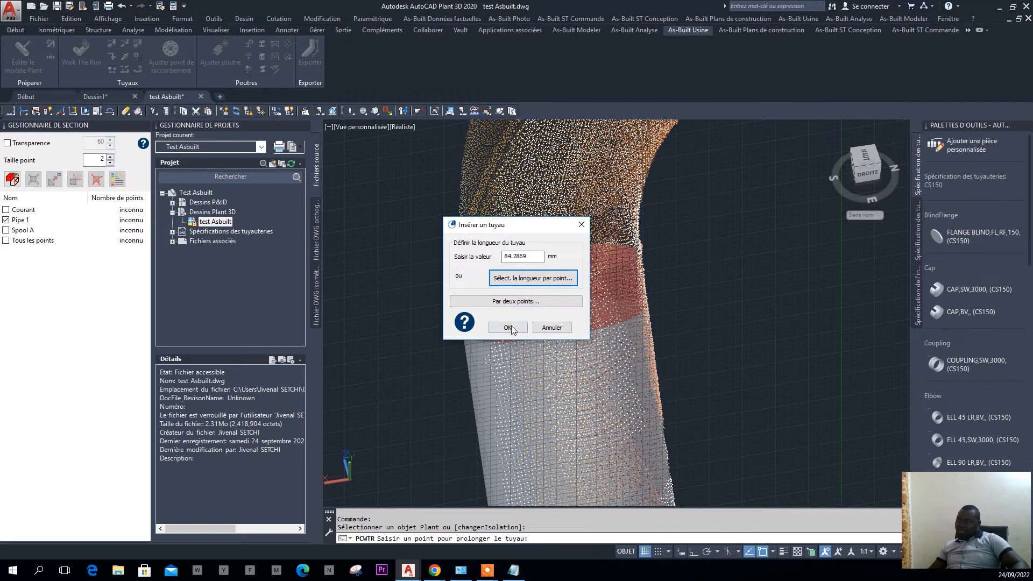
{"action": "left_click", "coordinate": [509, 328]}
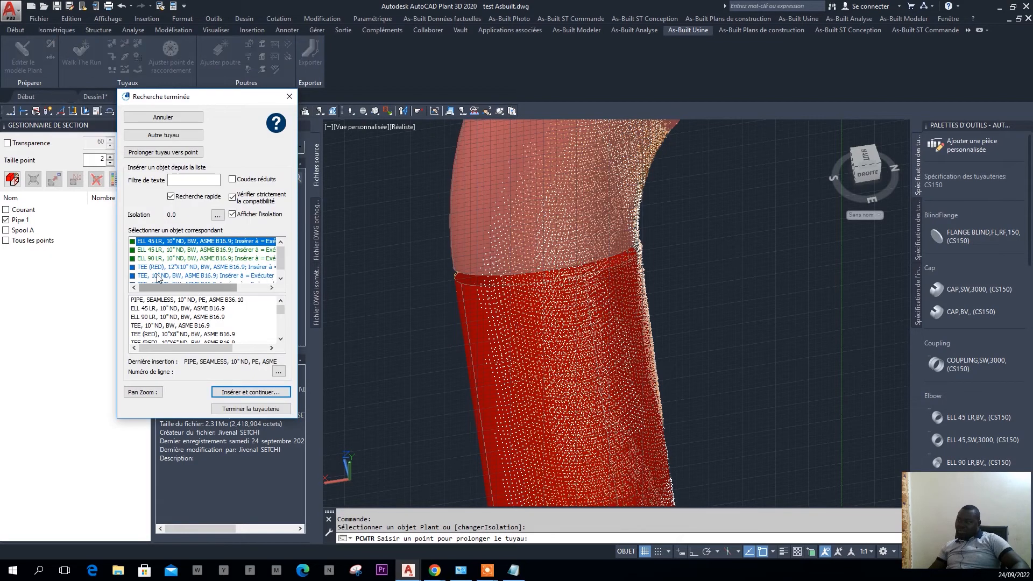
{"action": "left_click", "coordinate": [172, 259]}
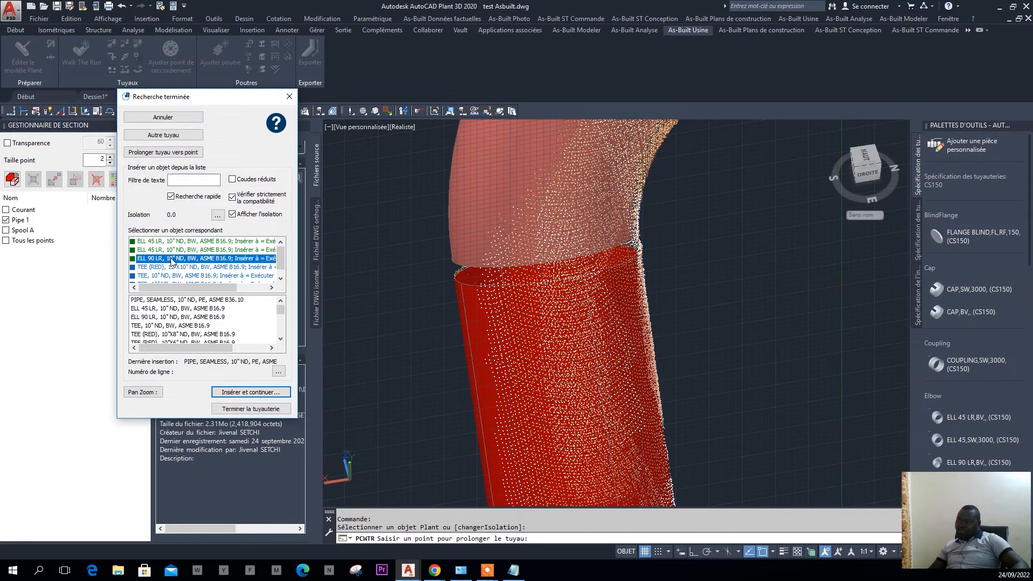
{"action": "left_click", "coordinate": [239, 395]}
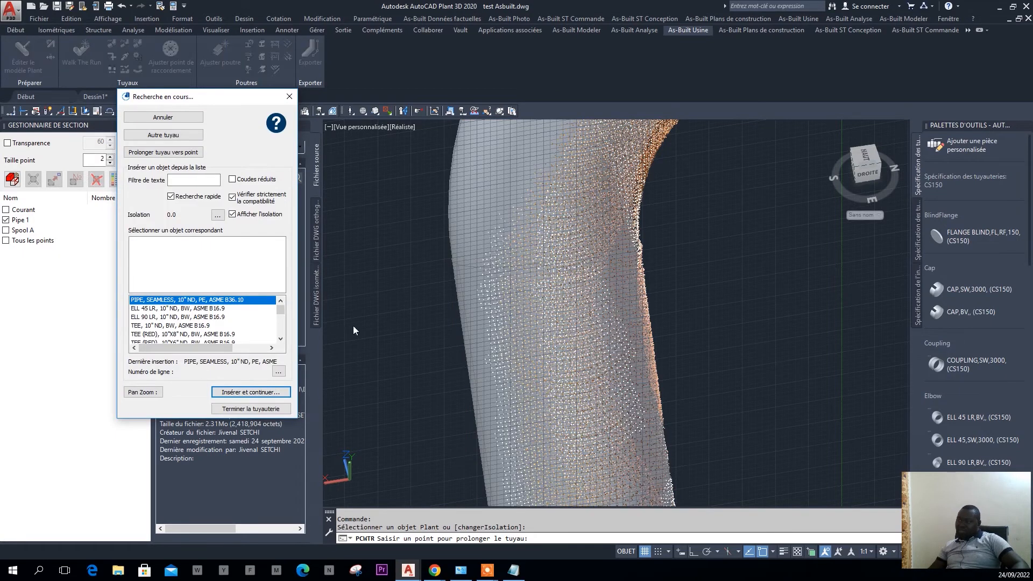
Filter the component list by "fl" and insert FLANGE WN, 10" ND, 150 LB, RF, ASME B16.5 after the upper elbow
{"action": "left_click", "coordinate": [141, 392]}
{"action": "middle_click_drag", "start_coordinate": [591, 325], "coordinate": [650, 359], "text": "shift"}
{"action": "right_click", "coordinate": [650, 359]}
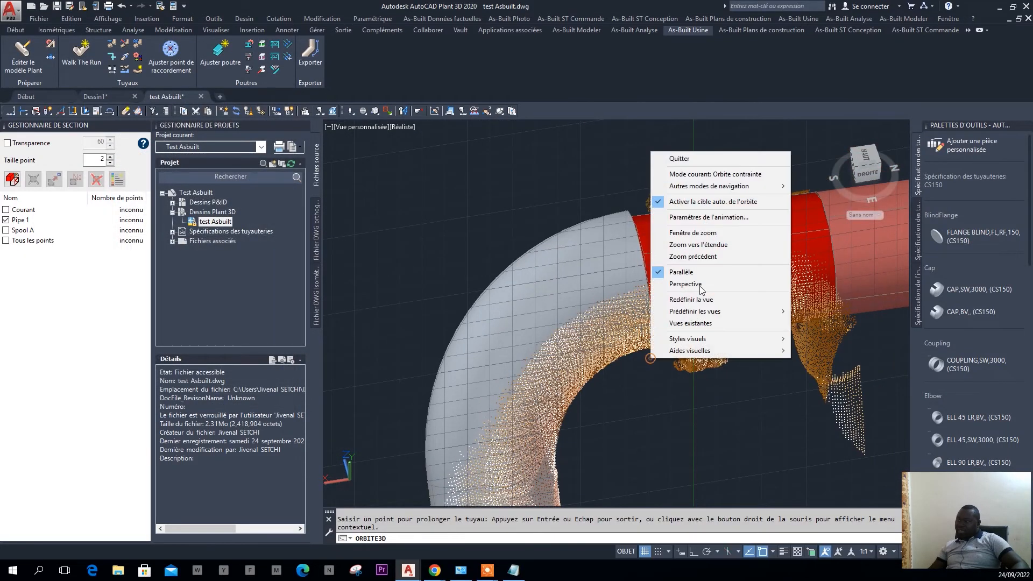
{"action": "left_click", "coordinate": [686, 159]}
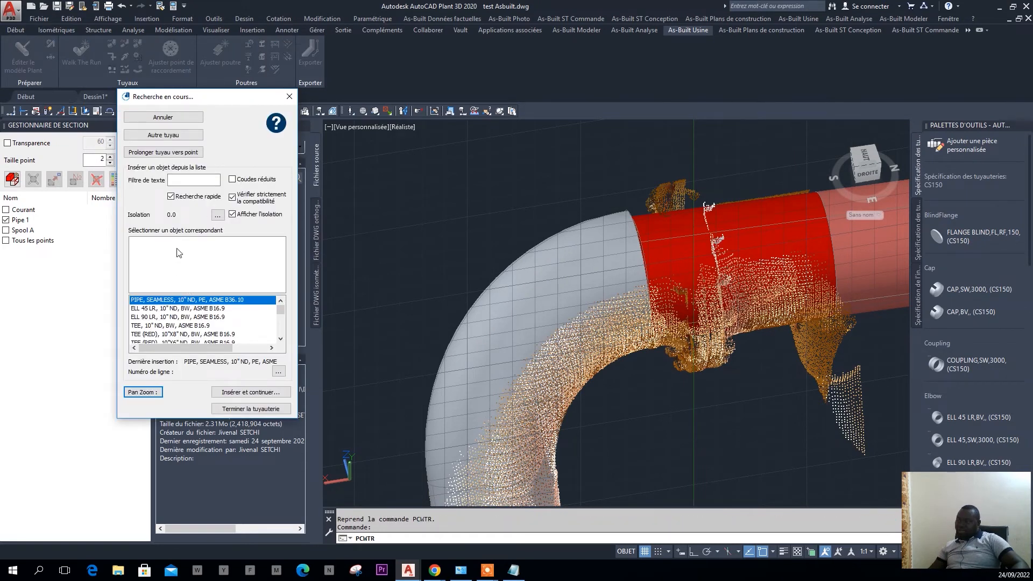
{"action": "left_click", "coordinate": [191, 179]}
{"action": "type", "text": "fl"}
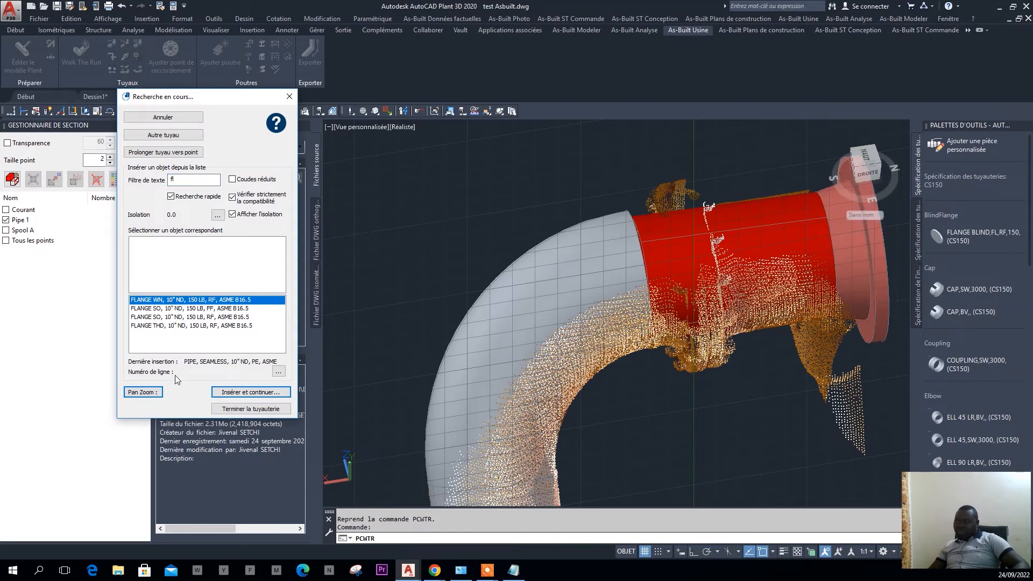
{"action": "left_click", "coordinate": [251, 392]}
Position the weld neck flange by point at -394.3878 mm, next to the upper elbow's open end, and finish the piping run
{"action": "left_click", "coordinate": [505, 266]}
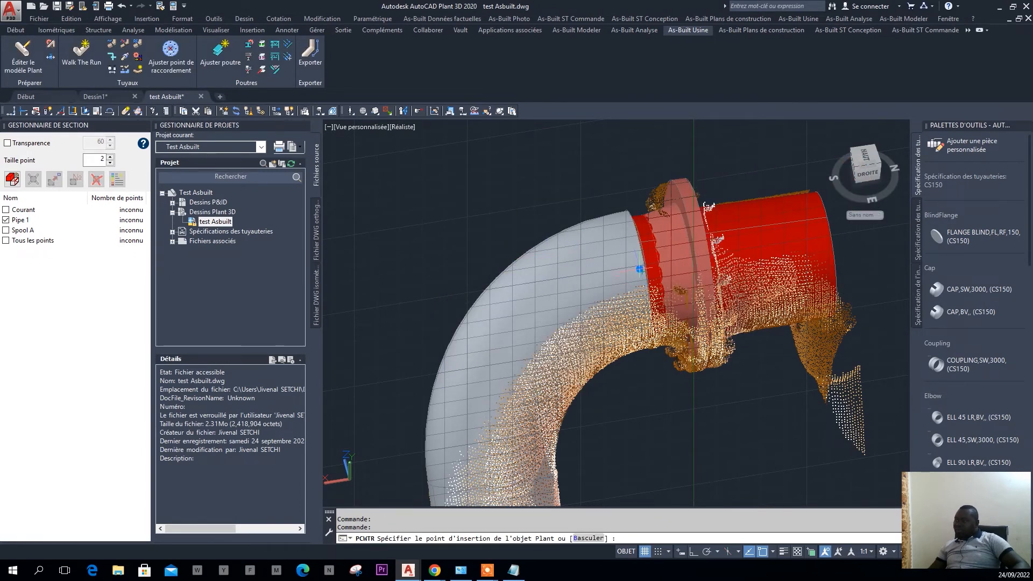
{"action": "middle_click_drag", "start_coordinate": [645, 272], "coordinate": [570, 271], "text": "shift"}
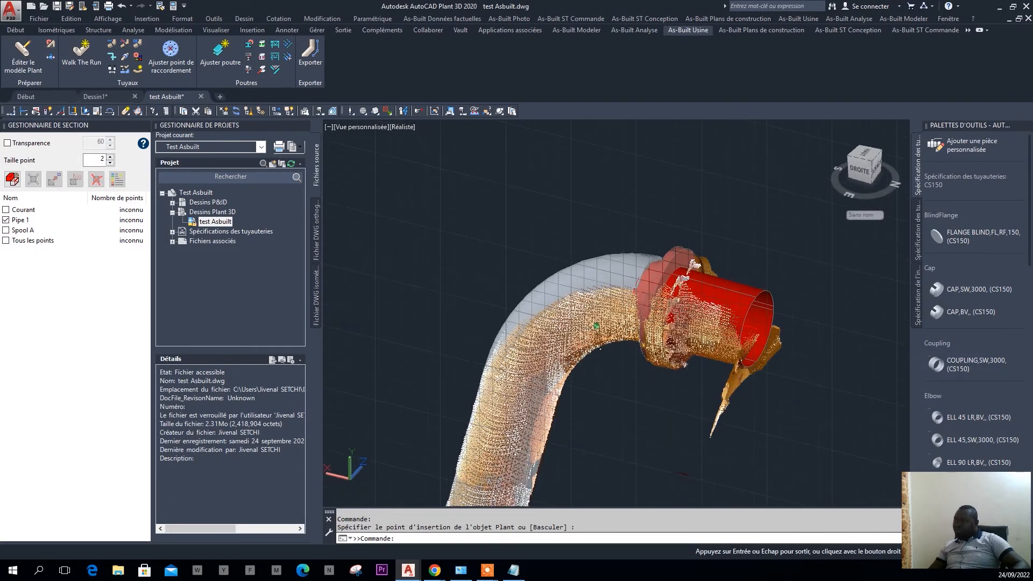
{"action": "scroll", "coordinate": [641, 287], "scroll_direction": "up", "scroll_amount": 3}
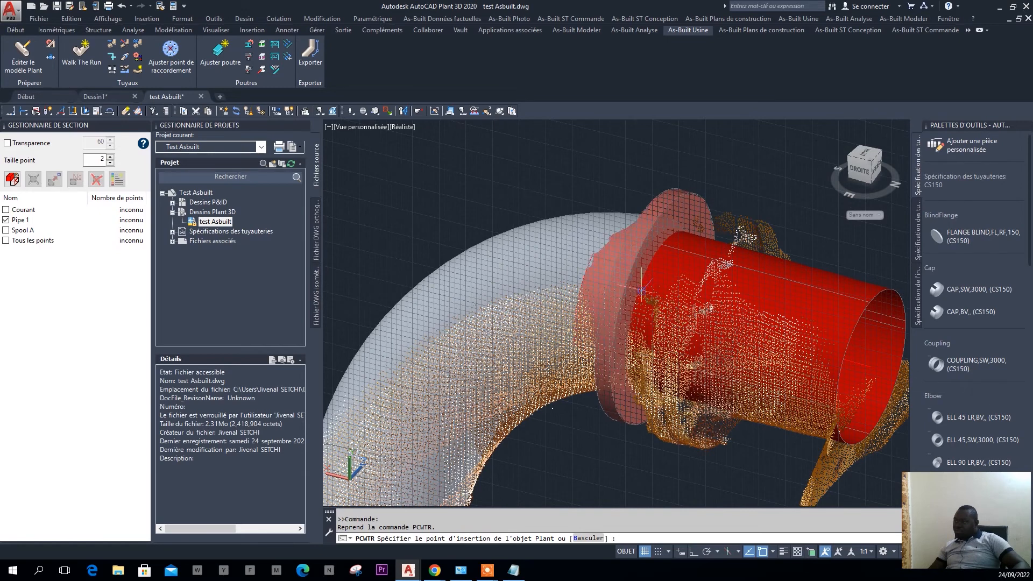
{"action": "middle_click_drag", "start_coordinate": [645, 298], "coordinate": [678, 300], "text": "shift"}
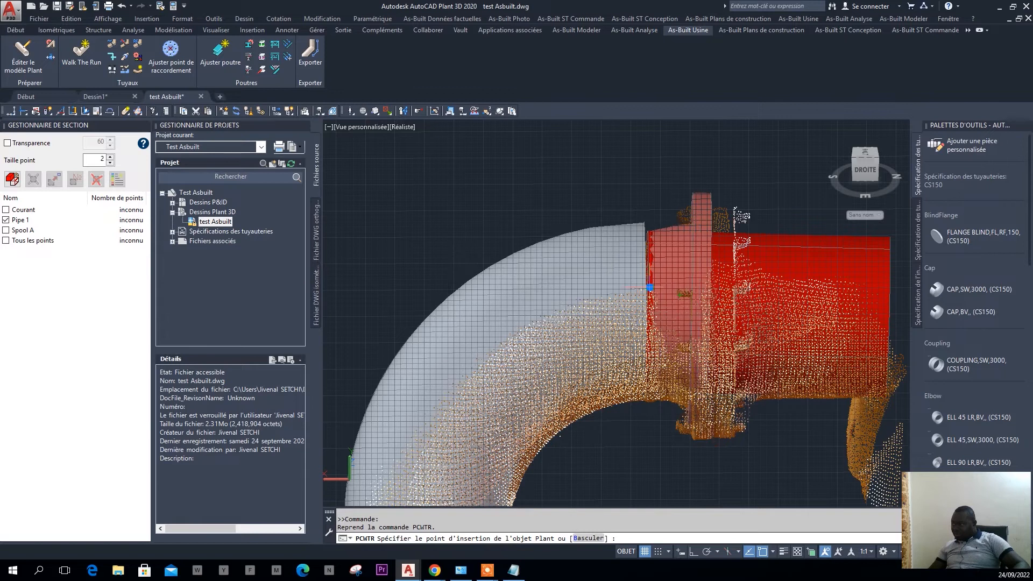
{"action": "left_click", "coordinate": [653, 287]}
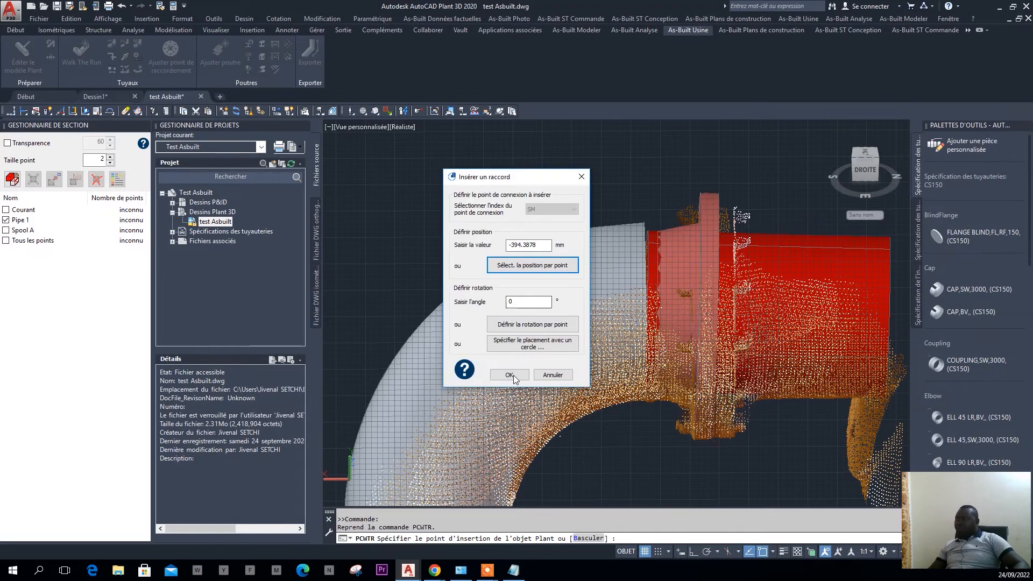
{"action": "left_click", "coordinate": [514, 376]}
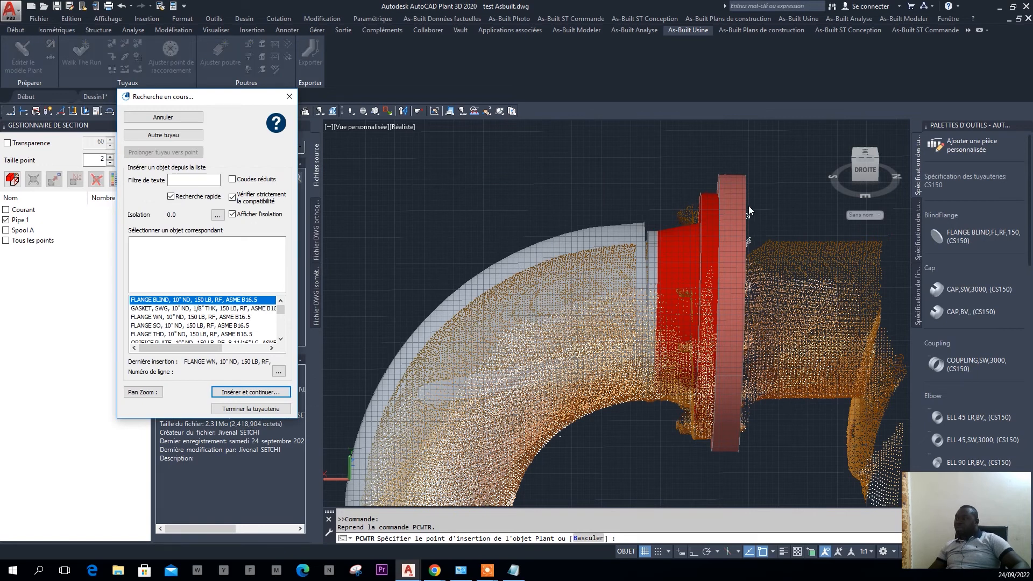
{"action": "left_click", "coordinate": [247, 409]}
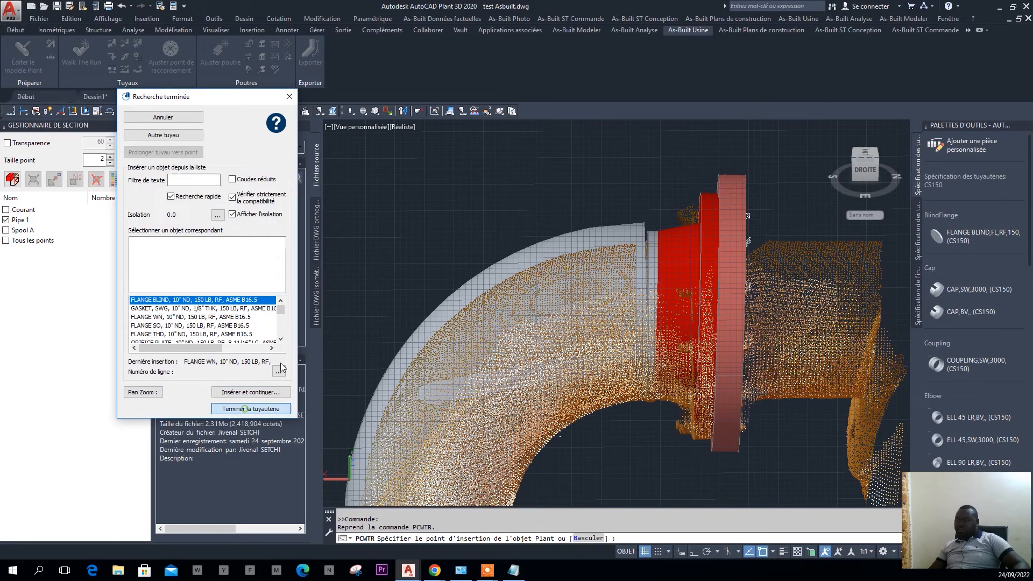
Examine the rebuilt upper elbow and flange, and the whole run, against the point cloud
{"action": "scroll", "coordinate": [682, 251], "scroll_direction": "down", "scroll_amount": 2}
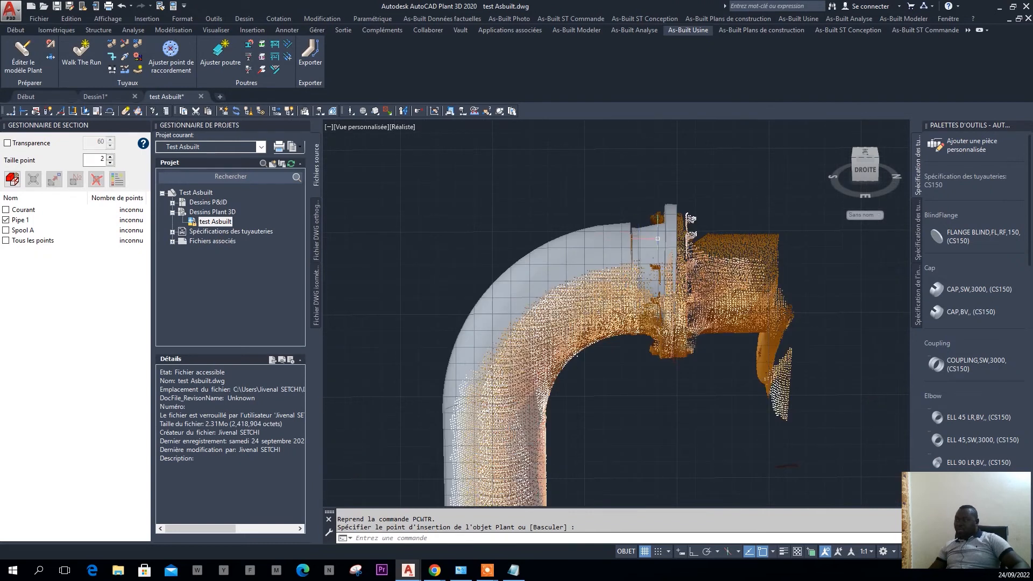
{"action": "scroll", "coordinate": [657, 238], "scroll_direction": "up", "scroll_amount": 3}
{"action": "scroll", "coordinate": [612, 220], "scroll_direction": "down", "scroll_amount": 5}
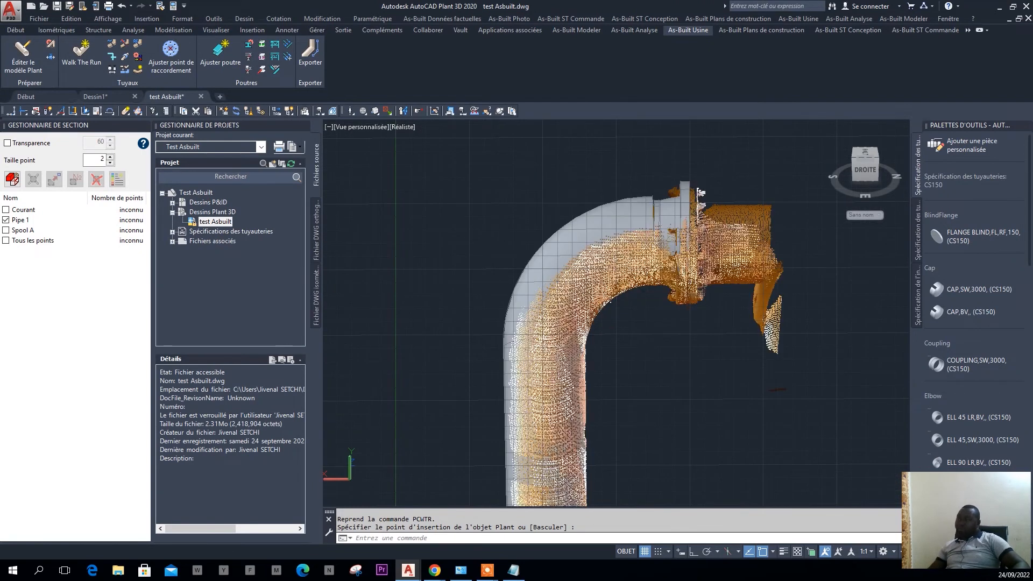
{"action": "middle_click_drag", "start_coordinate": [648, 347], "coordinate": [613, 290]}
{"action": "key", "text": "Escape"}
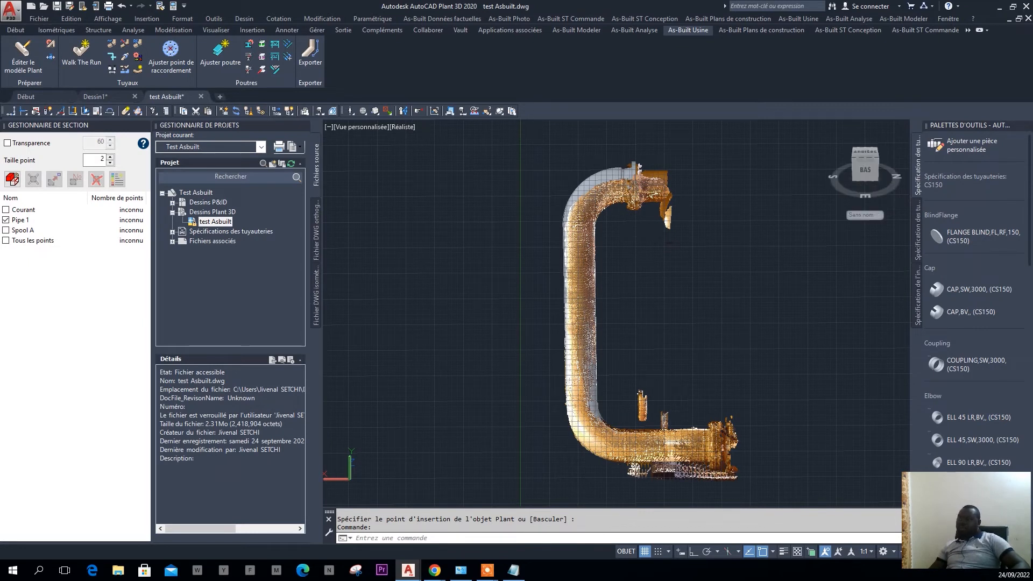
{"action": "scroll", "coordinate": [653, 347], "scroll_direction": "up", "scroll_amount": 2}
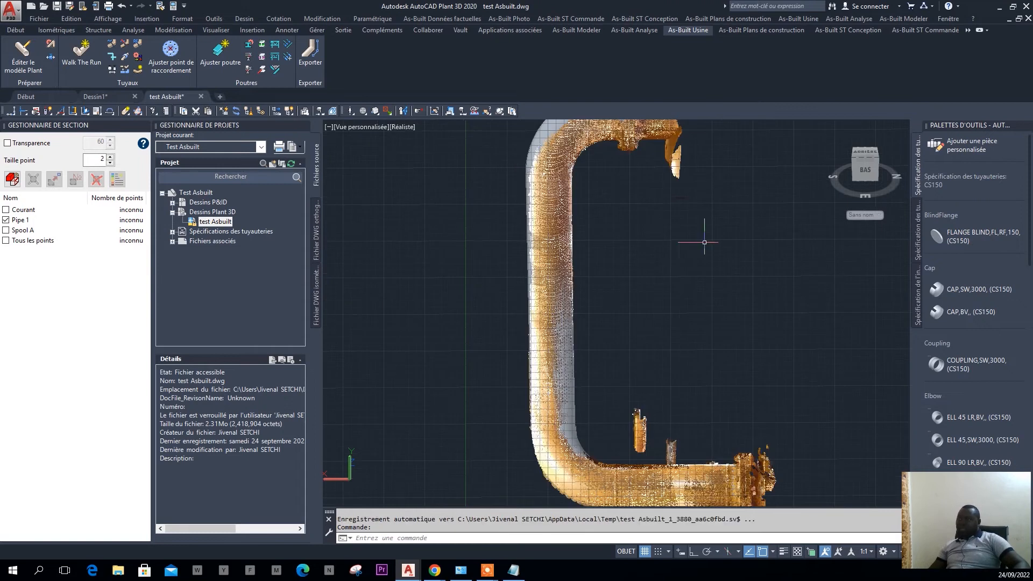
{"action": "middle_click_drag", "start_coordinate": [655, 212], "coordinate": [668, 344]}
{"action": "scroll", "coordinate": [638, 236], "scroll_direction": "up", "scroll_amount": 1}
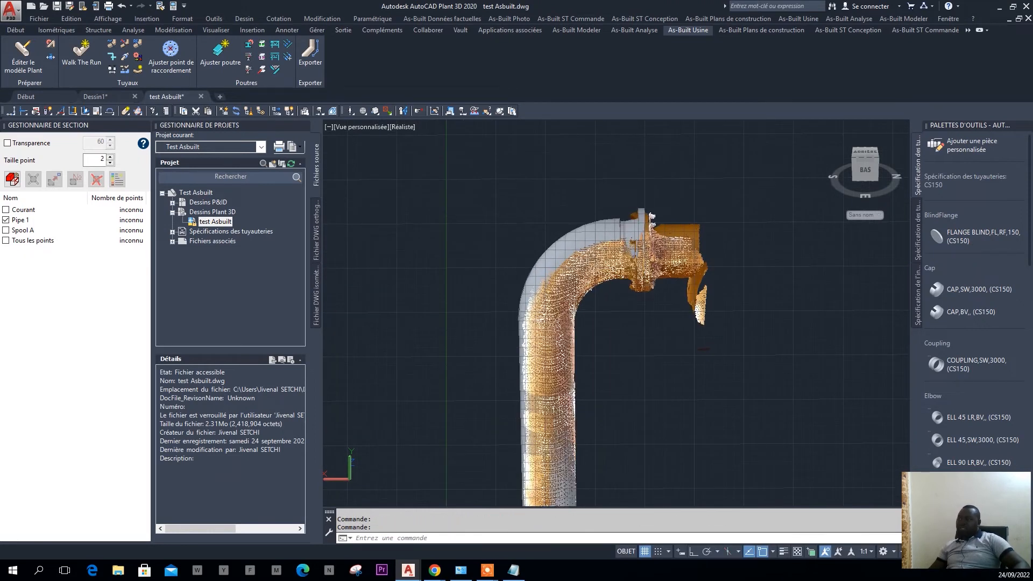
{"action": "scroll", "coordinate": [679, 371], "scroll_direction": "down", "scroll_amount": 6}
{"action": "scroll", "coordinate": [686, 355], "scroll_direction": "up", "scroll_amount": 3}
{"action": "middle_click_drag", "start_coordinate": [689, 378], "coordinate": [632, 251]}
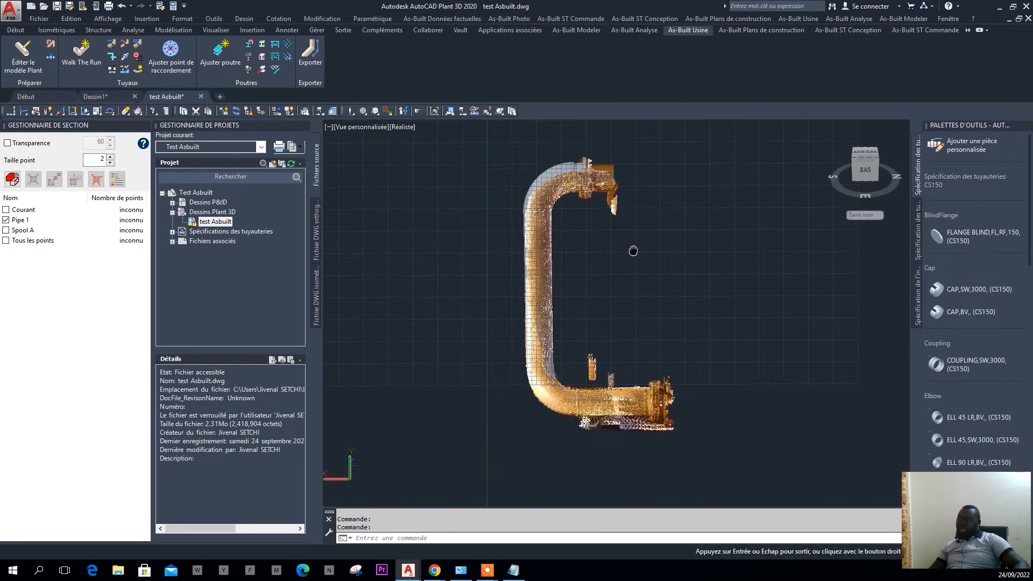
{"action": "scroll", "coordinate": [633, 251], "scroll_direction": "down", "scroll_amount": 1}
{"action": "left_click", "coordinate": [523, 166]}
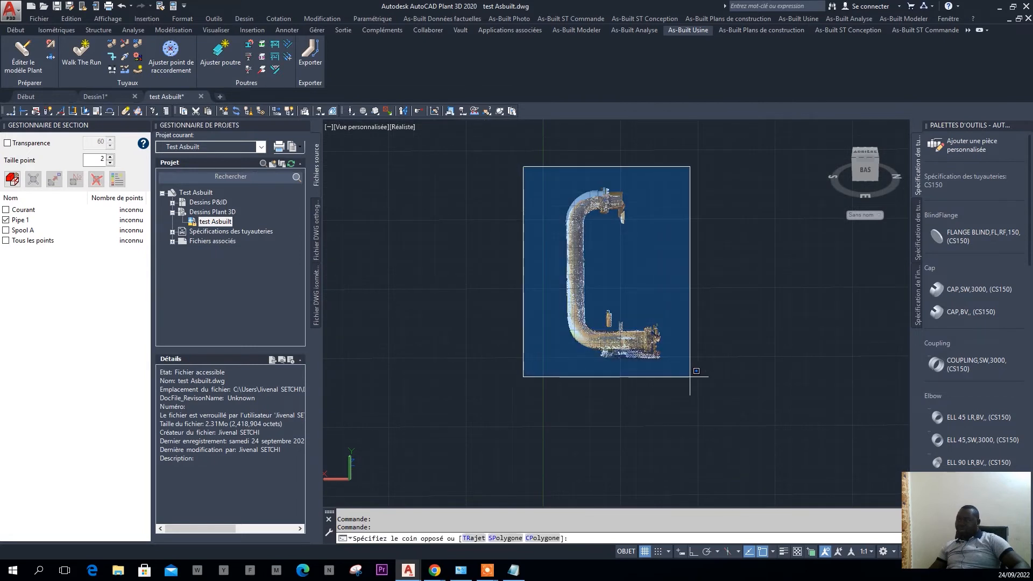
{"action": "left_click", "coordinate": [690, 377]}
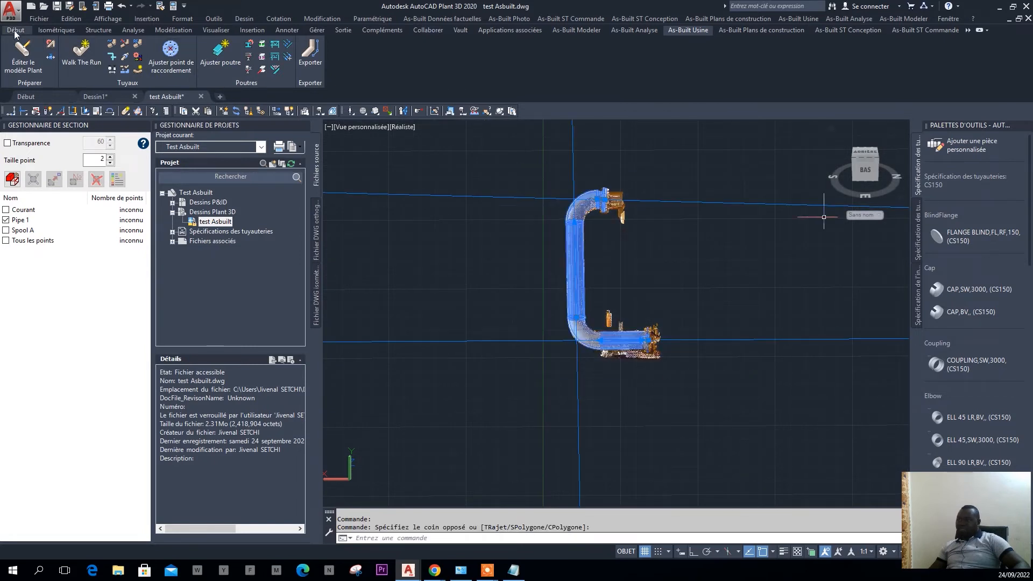
{"action": "key", "text": "Escape"}
{"action": "key", "text": "Escape"}
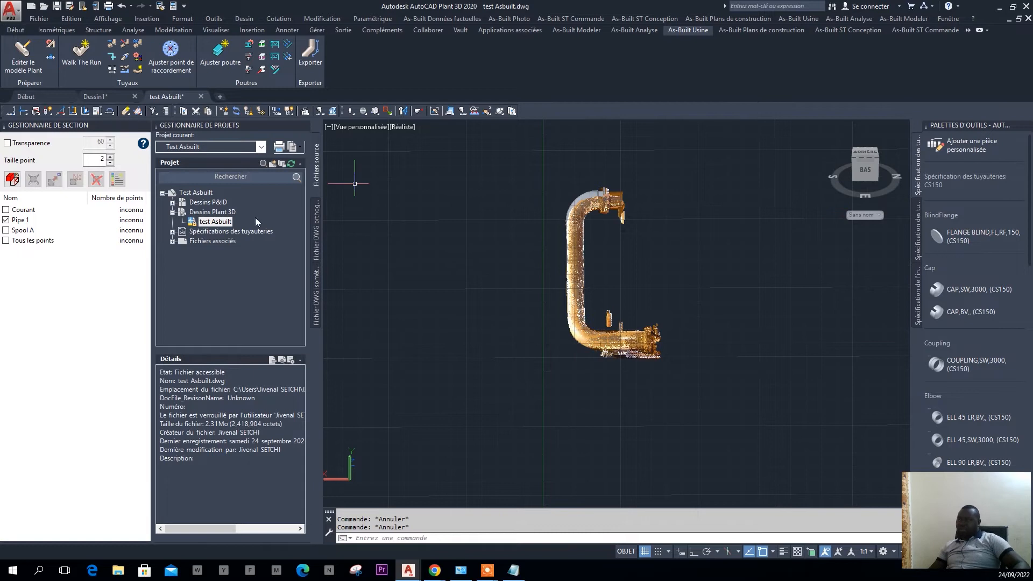
Run ApplyConstraints on all Plant objects of the pipe run, using Strategy 1 with coplanarity preserved
{"action": "scroll", "coordinate": [643, 304], "scroll_direction": "up", "scroll_amount": 2}
{"action": "middle_click_drag", "start_coordinate": [592, 207], "coordinate": [604, 260]}
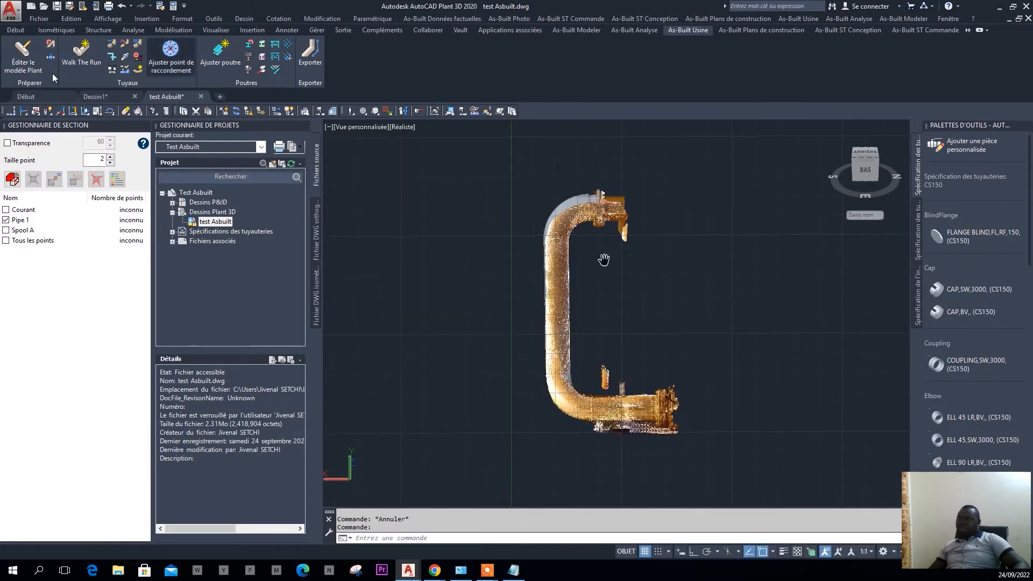
{"action": "left_click", "coordinate": [123, 70]}
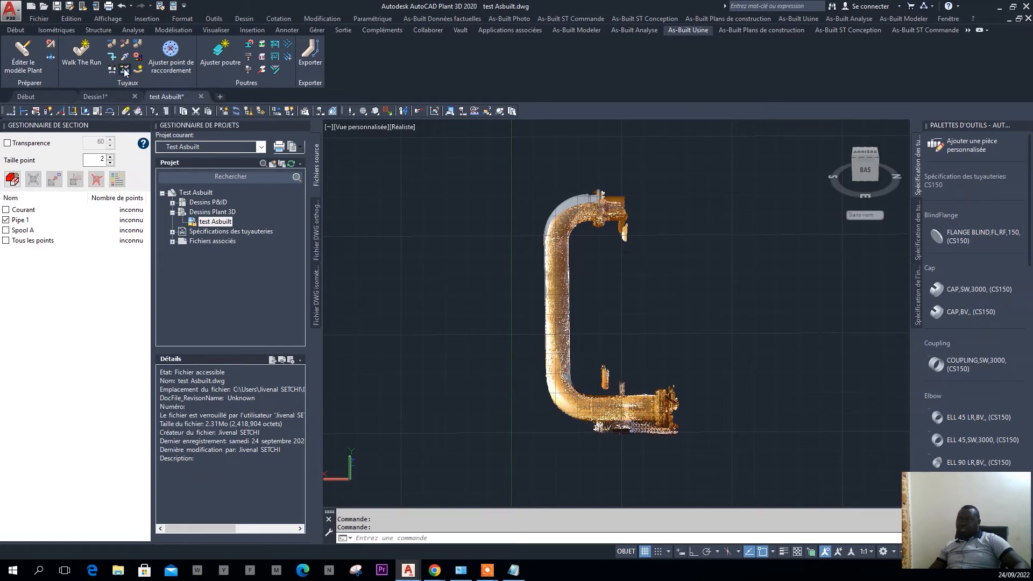
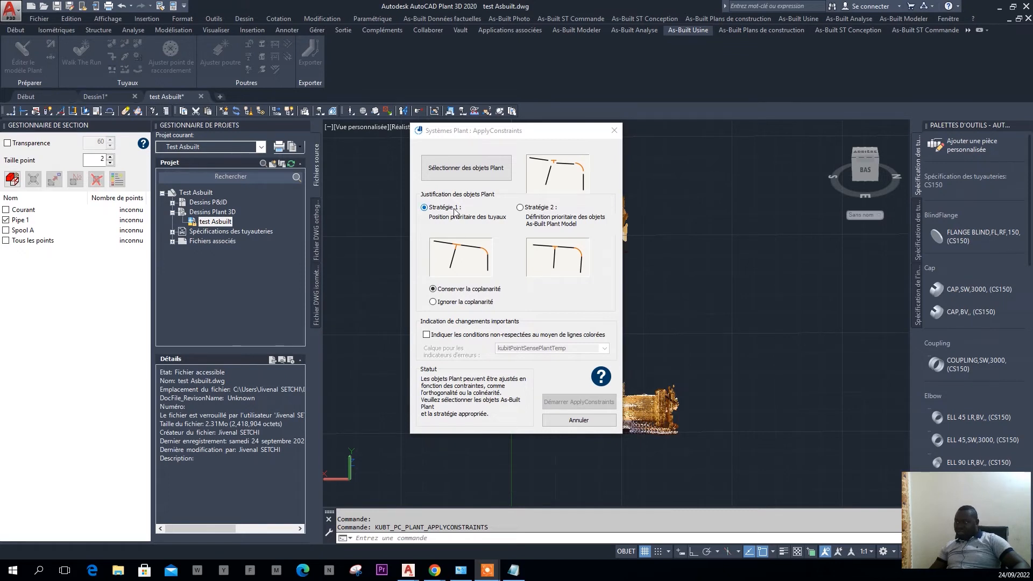
{"action": "left_click", "coordinate": [449, 176]}
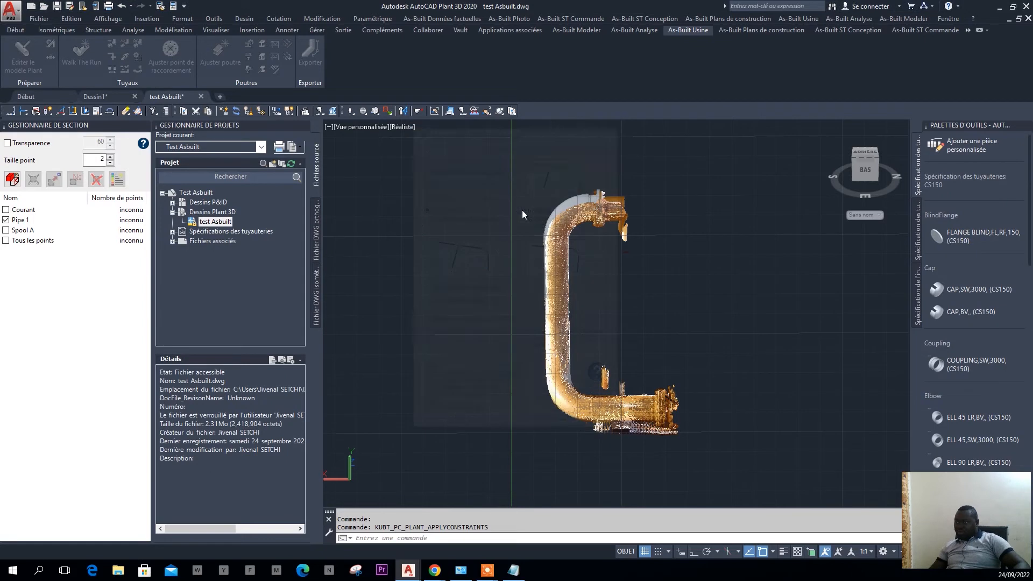
{"action": "left_click", "coordinate": [509, 168]}
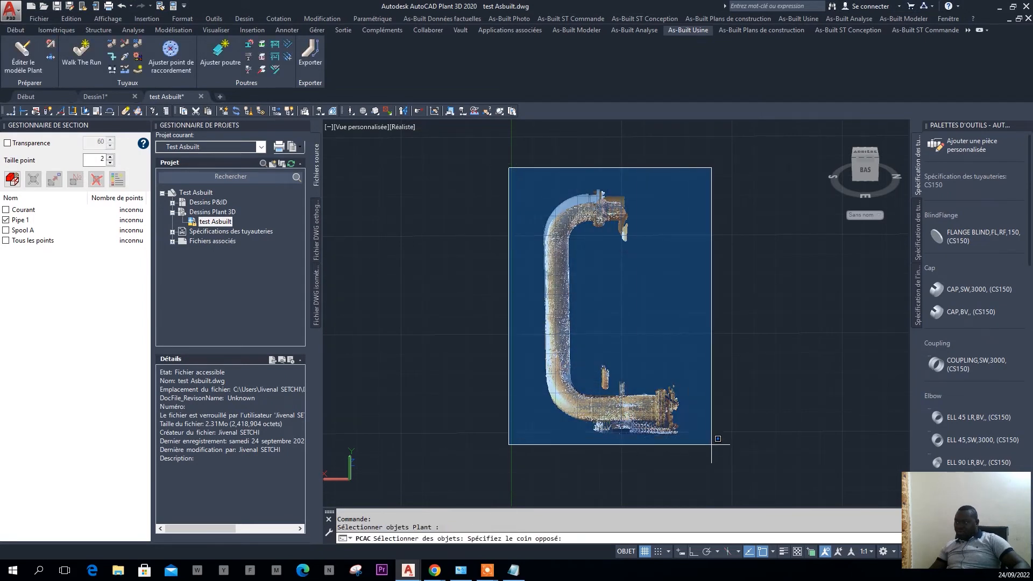
{"action": "left_click", "coordinate": [721, 465]}
{"action": "key", "text": "Return"}
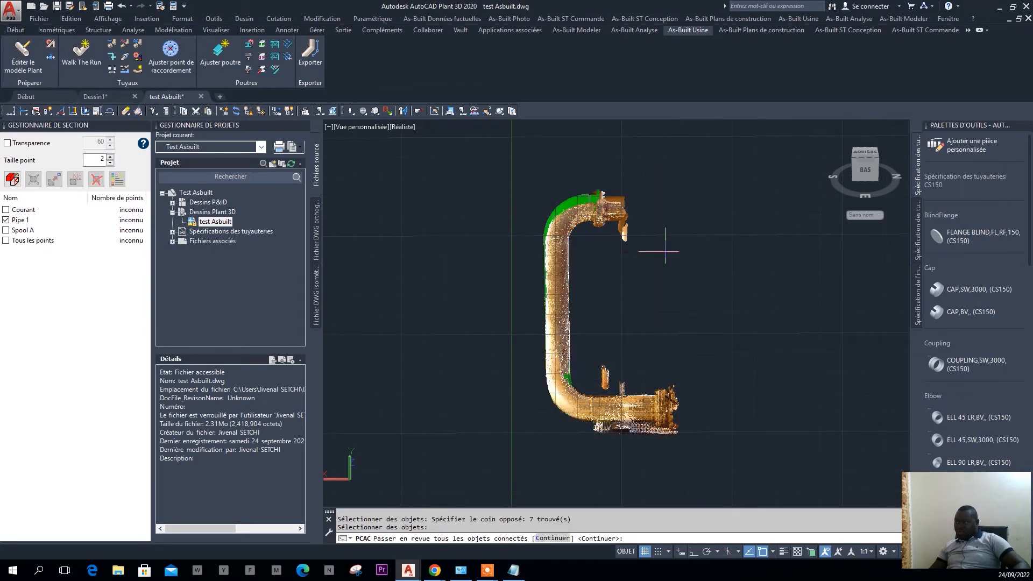
{"action": "key", "text": "Return"}
{"action": "left_click", "coordinate": [555, 407]}
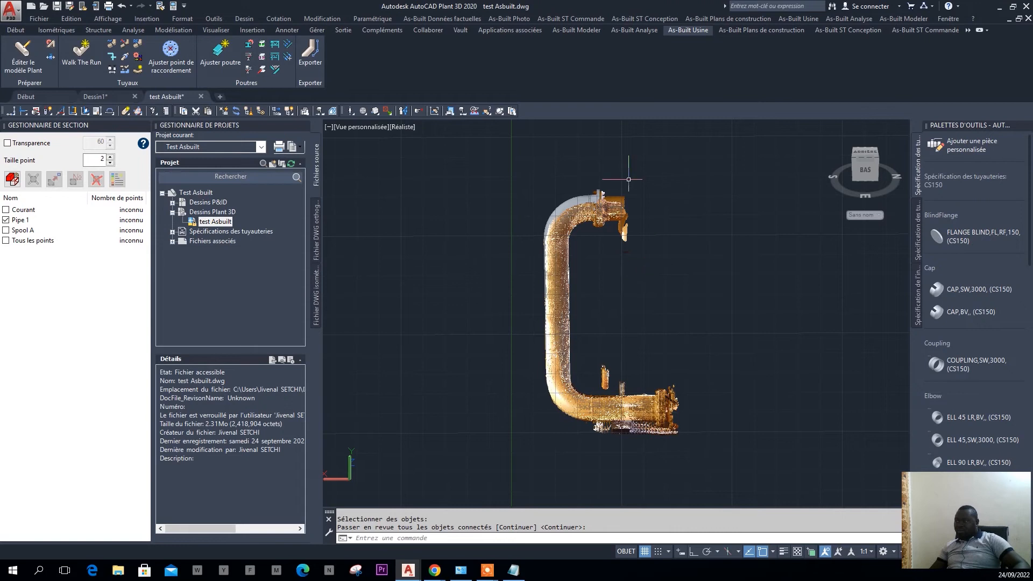
Examine the constrained joint between the upper elbow and its weld neck flange from several angles
{"action": "scroll", "coordinate": [628, 180], "scroll_direction": "up", "scroll_amount": 5}
{"action": "scroll", "coordinate": [550, 212], "scroll_direction": "up", "scroll_amount": 2}
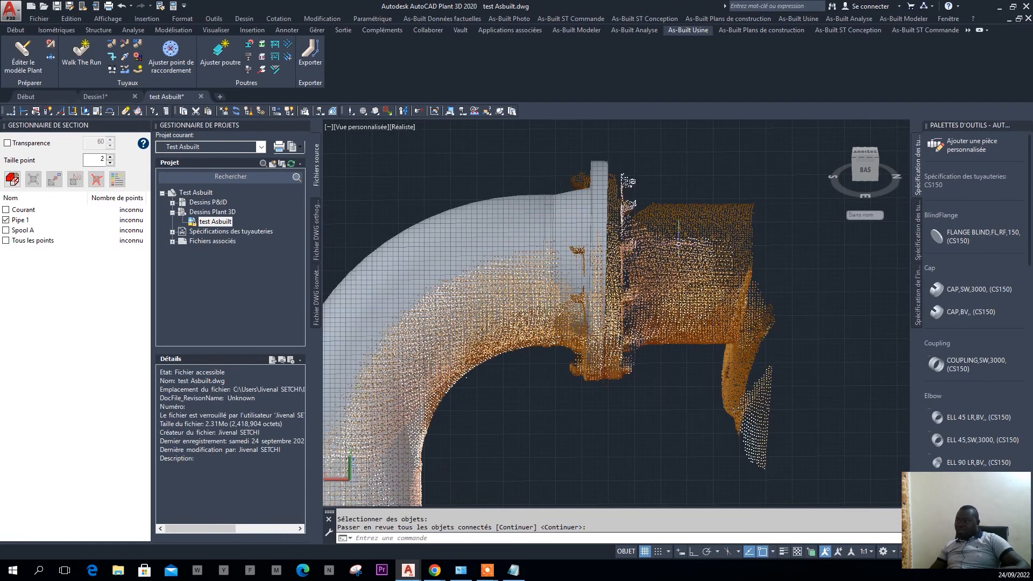
{"action": "scroll", "coordinate": [679, 226], "scroll_direction": "down", "scroll_amount": 3}
{"action": "mouse_move", "coordinate": [632, 245]}
{"action": "middle_mouse_down", "text": "shift"}
{"action": "mouse_move", "coordinate": [618, 253]}
{"action": "mouse_move", "coordinate": [610, 304]}
{"action": "mouse_move", "coordinate": [616, 248]}
{"action": "middle_mouse_up", "text": "shift"}
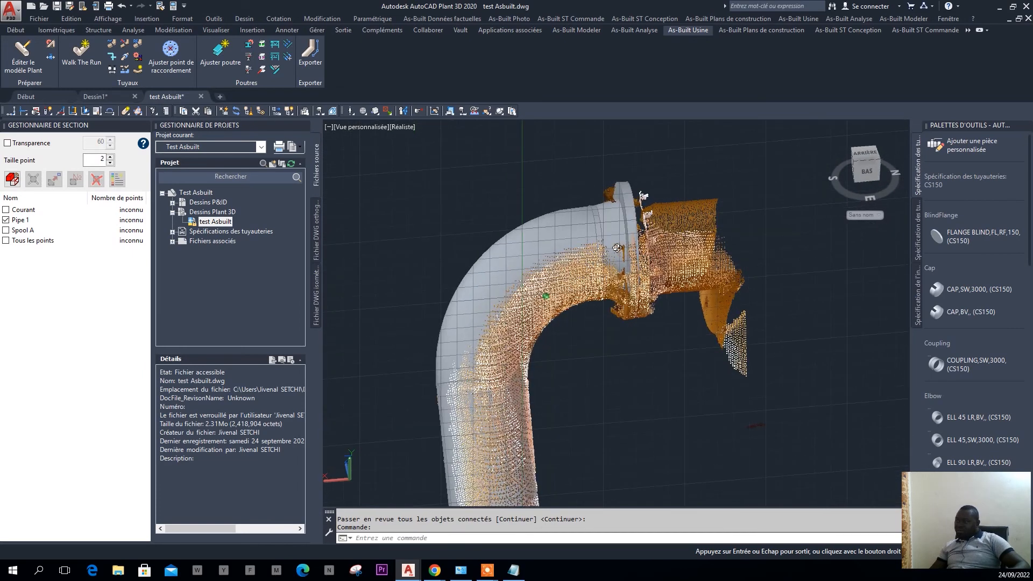
{"action": "scroll", "coordinate": [591, 229], "scroll_direction": "up", "scroll_amount": 3}
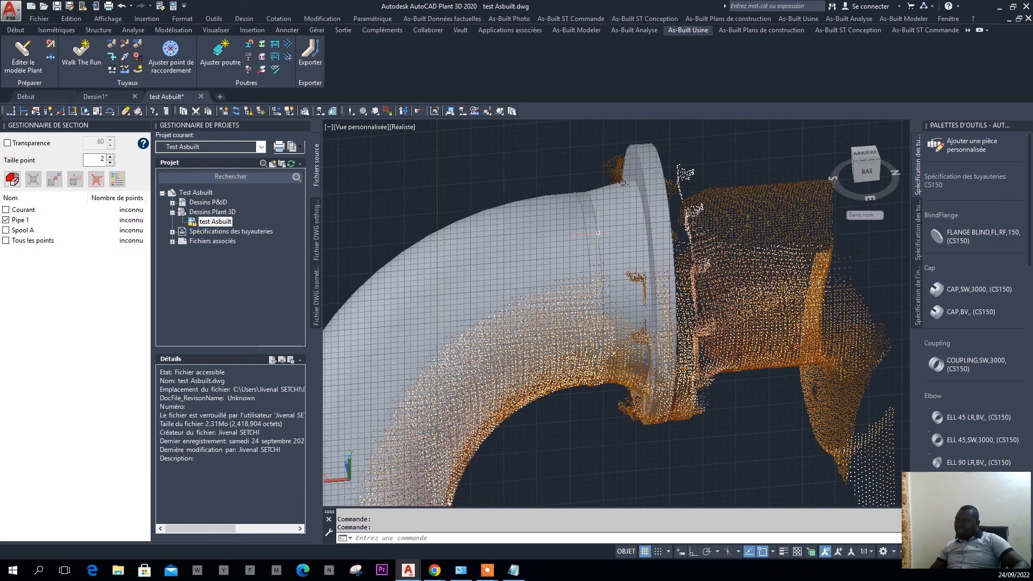
{"action": "scroll", "coordinate": [592, 228], "scroll_direction": "down", "scroll_amount": 2}
{"action": "middle_click_drag", "start_coordinate": [592, 228], "coordinate": [618, 245], "text": "shift"}
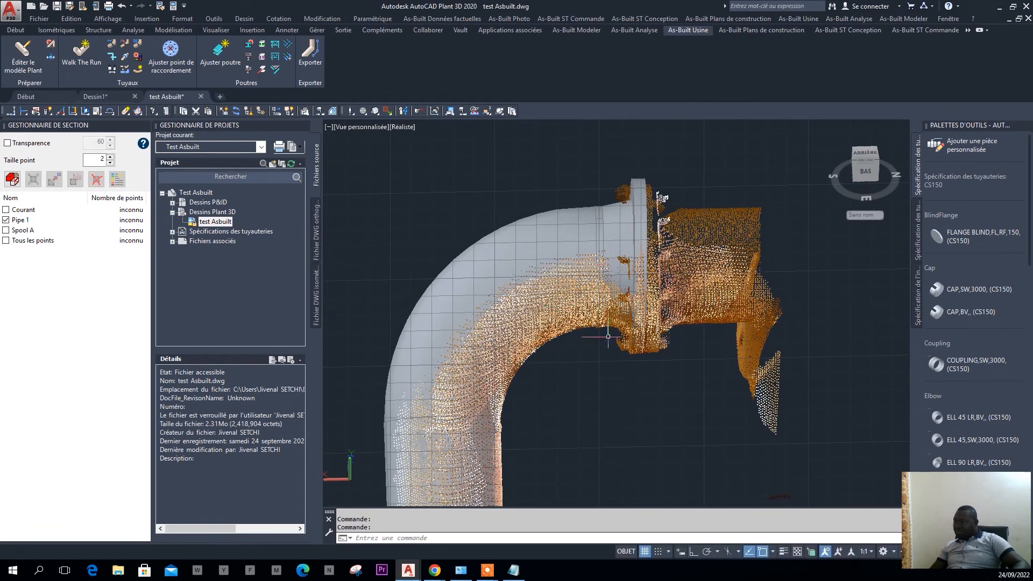
Compare the constrained run with the point cloud, from the upper bend down the riser to the lower flange
{"action": "scroll", "coordinate": [623, 219], "scroll_direction": "down", "scroll_amount": 5}
{"action": "middle_click_drag", "start_coordinate": [625, 397], "coordinate": [657, 329]}
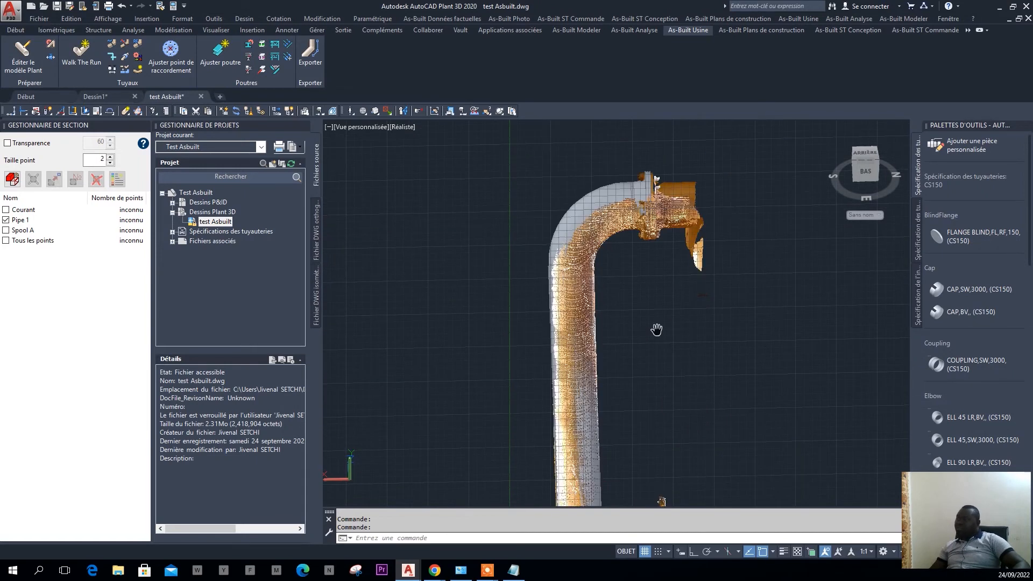
{"action": "scroll", "coordinate": [656, 329], "scroll_direction": "up", "scroll_amount": 3}
{"action": "middle_click_drag", "start_coordinate": [659, 183], "coordinate": [664, 364]}
{"action": "scroll", "coordinate": [664, 363], "scroll_direction": "up", "scroll_amount": 2}
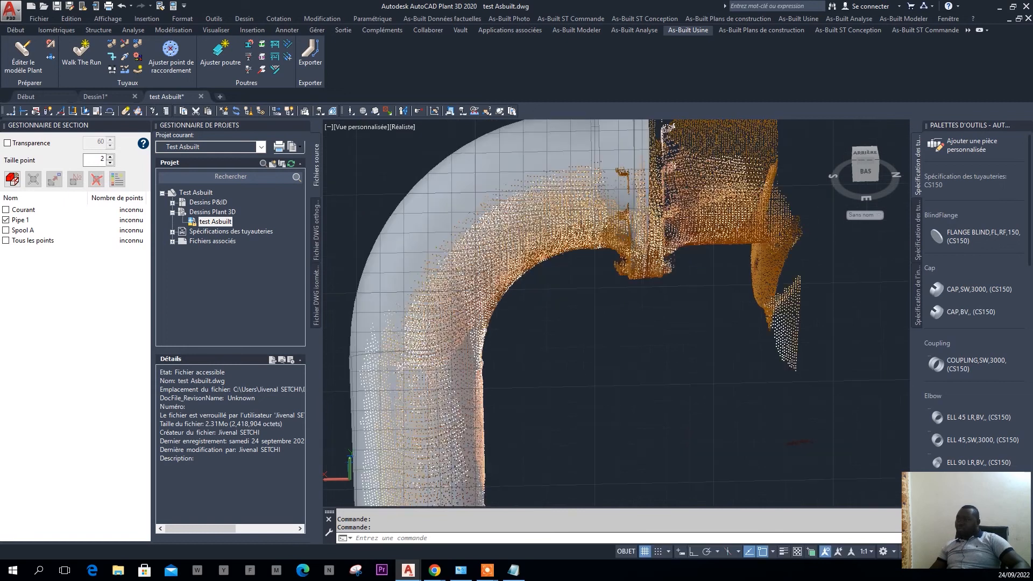
{"action": "middle_click_drag", "start_coordinate": [609, 179], "coordinate": [630, 285]}
{"action": "scroll", "coordinate": [629, 285], "scroll_direction": "down", "scroll_amount": 2}
{"action": "middle_click_drag", "start_coordinate": [675, 373], "coordinate": [588, 196]}
{"action": "middle_click_drag", "start_coordinate": [647, 185], "coordinate": [651, 256]}
{"action": "middle_click_drag", "start_coordinate": [635, 129], "coordinate": [636, 167]}
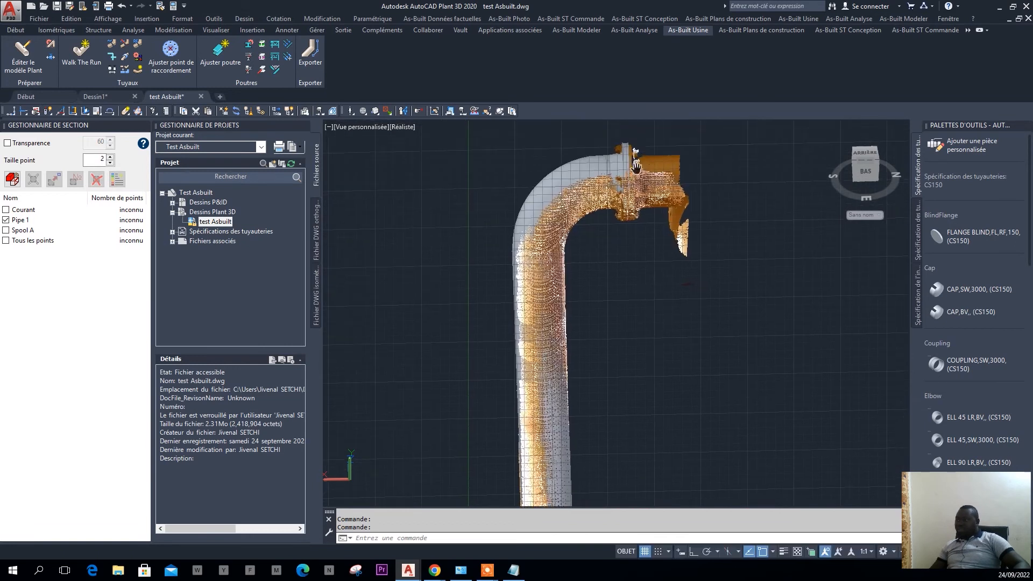
{"action": "scroll", "coordinate": [635, 157], "scroll_direction": "up", "scroll_amount": 1}
{"action": "scroll", "coordinate": [601, 169], "scroll_direction": "down", "scroll_amount": 3}
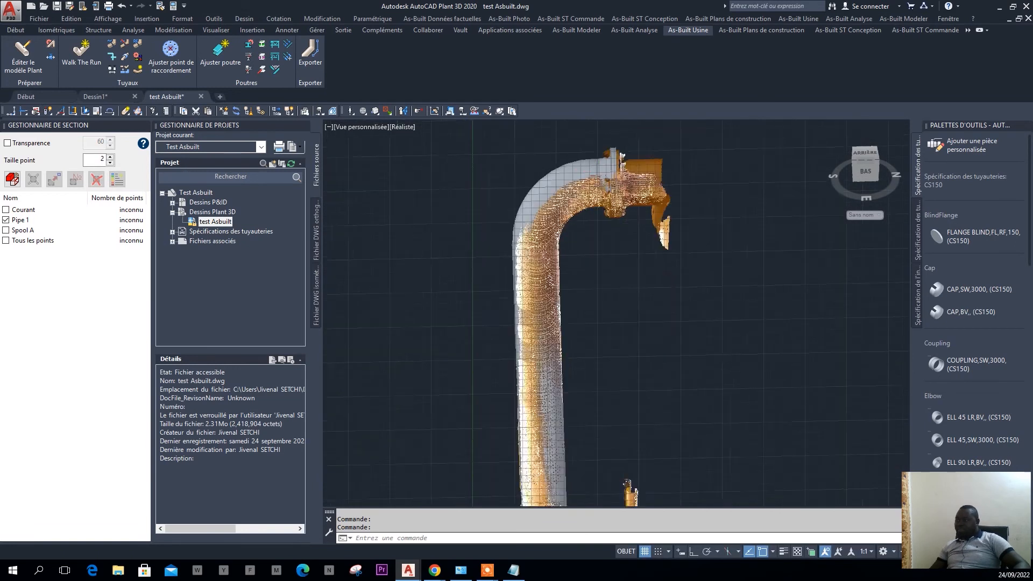
{"action": "scroll", "coordinate": [667, 412], "scroll_direction": "up", "scroll_amount": 3}
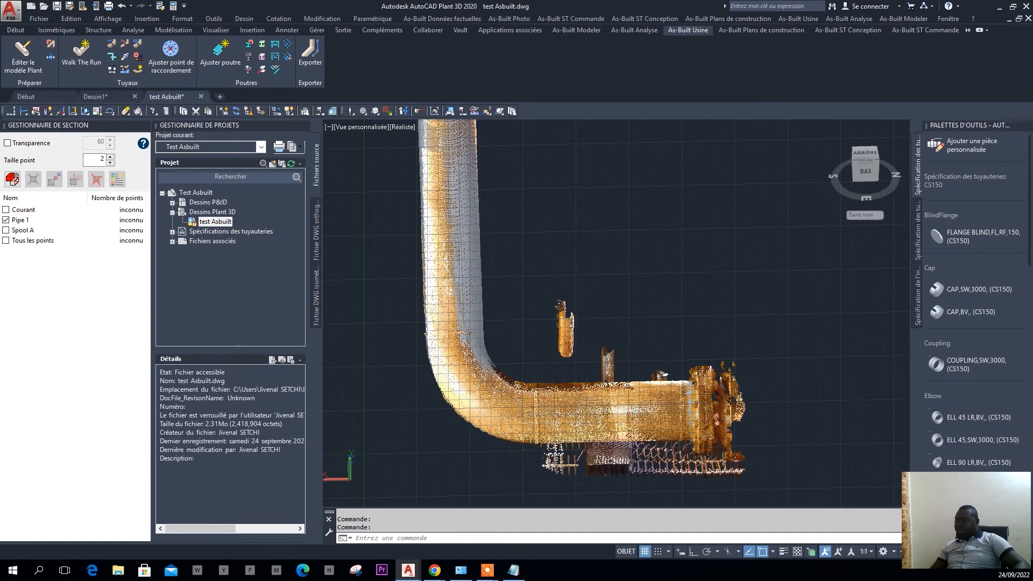
Compare the lower flange, riser and whole pipe run with the point cloud from a straight and a tilted view
{"action": "scroll", "coordinate": [679, 416], "scroll_direction": "up", "scroll_amount": 2}
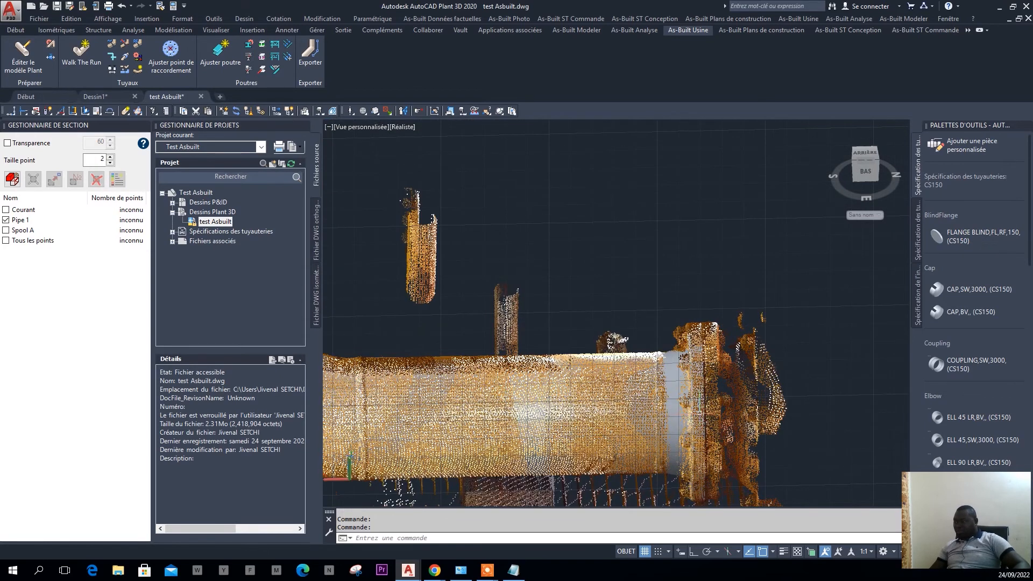
{"action": "scroll", "coordinate": [701, 400], "scroll_direction": "down", "scroll_amount": 4}
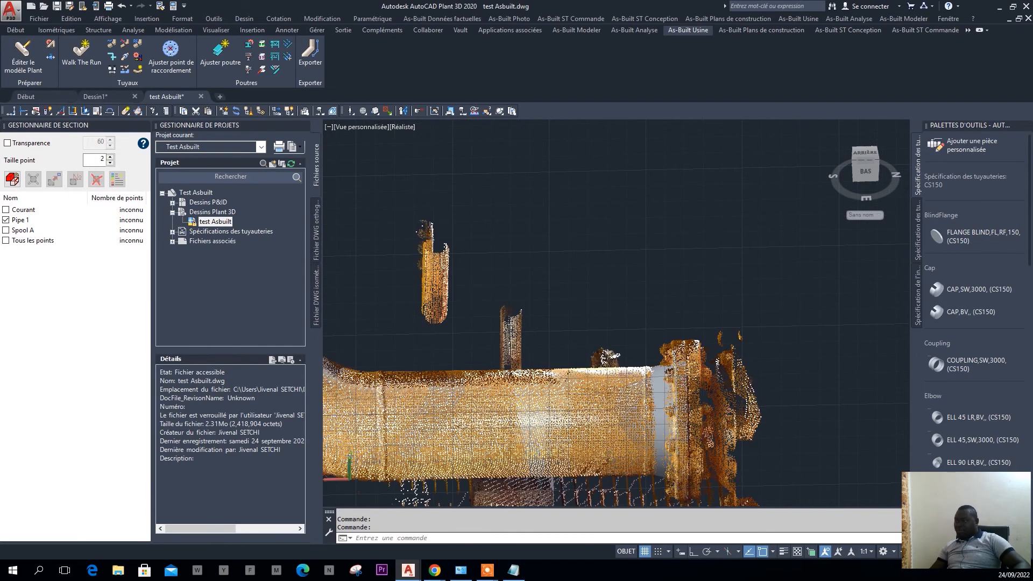
{"action": "middle_click_drag", "start_coordinate": [550, 249], "coordinate": [597, 305]}
{"action": "middle_click_drag", "start_coordinate": [582, 231], "coordinate": [599, 278]}
{"action": "scroll", "coordinate": [608, 270], "scroll_direction": "up", "scroll_amount": 1}
{"action": "scroll", "coordinate": [598, 249], "scroll_direction": "down", "scroll_amount": 2}
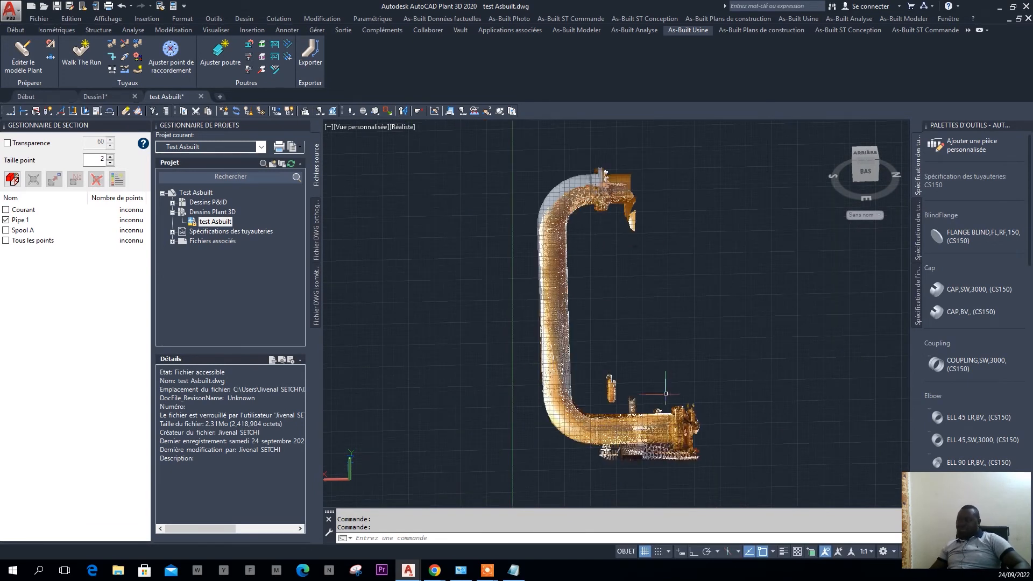
{"action": "middle_click_drag", "start_coordinate": [707, 432], "coordinate": [744, 362], "text": "shift"}
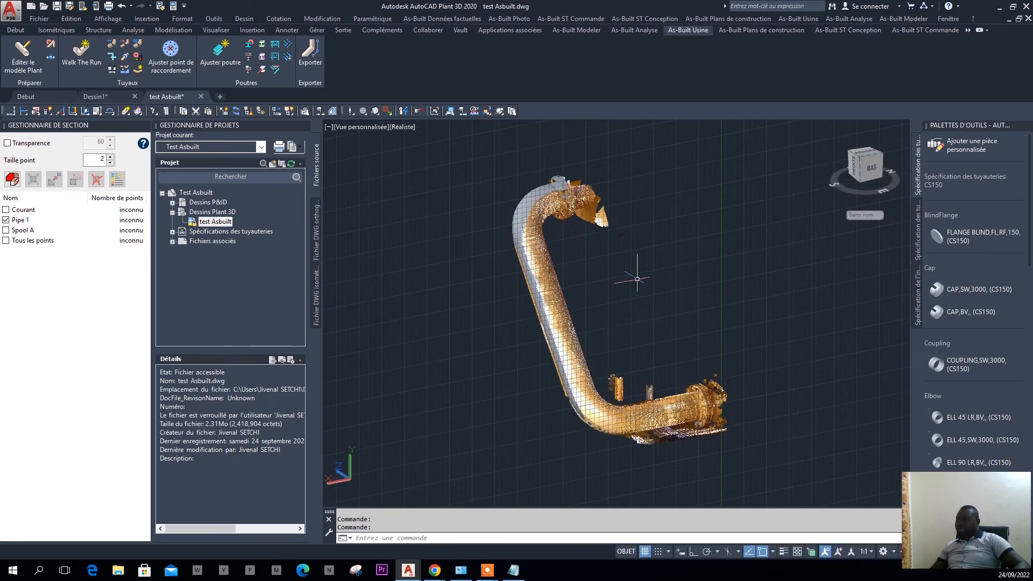
{"action": "middle_click_drag", "start_coordinate": [633, 274], "coordinate": [635, 301]}
Try the whole pipe run on the Objet Asbuilt layer by toggling that layer's visibility
{"action": "left_click", "coordinate": [473, 145]}
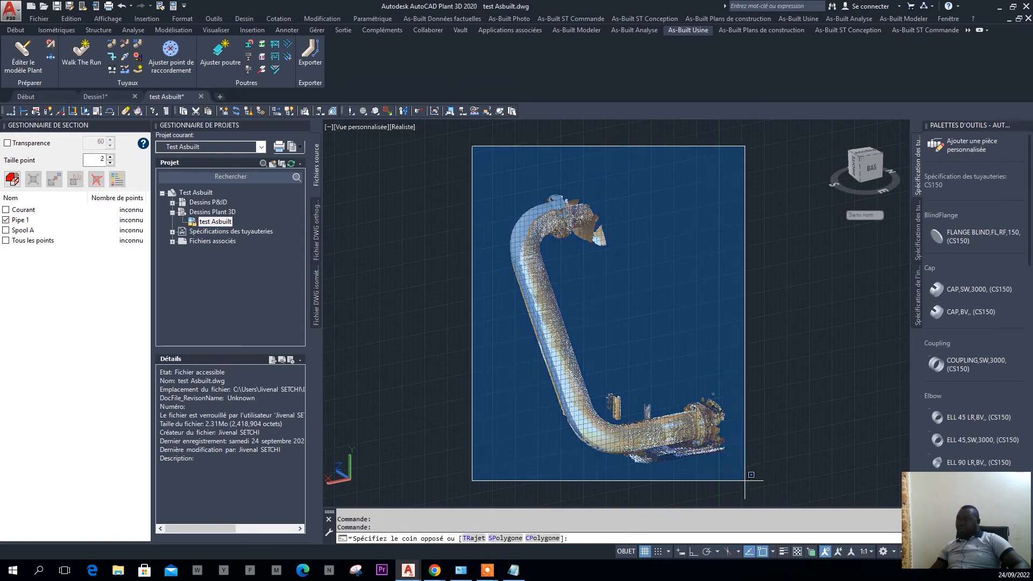
{"action": "left_click", "coordinate": [774, 471]}
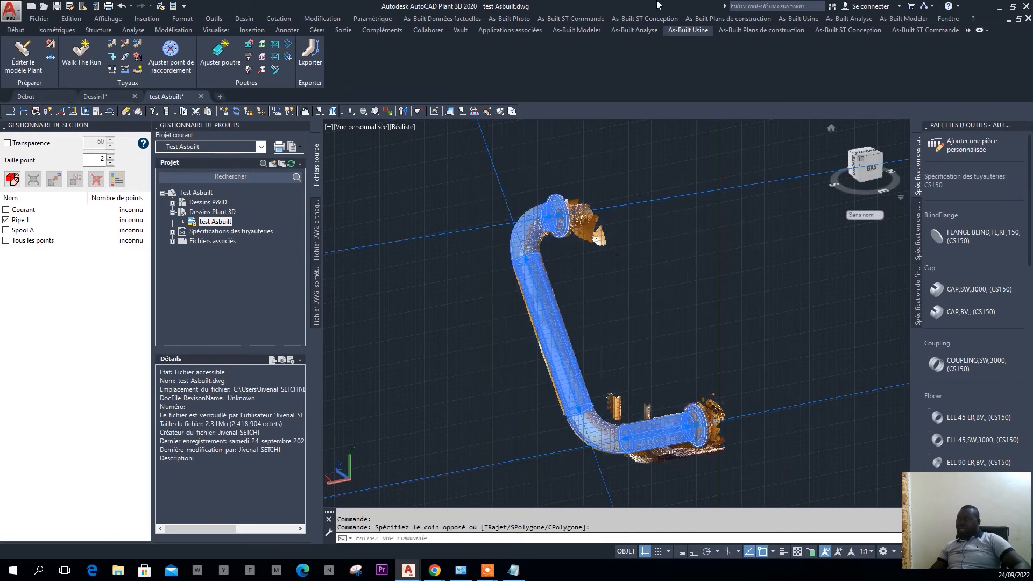
{"action": "left_click", "coordinate": [20, 31]}
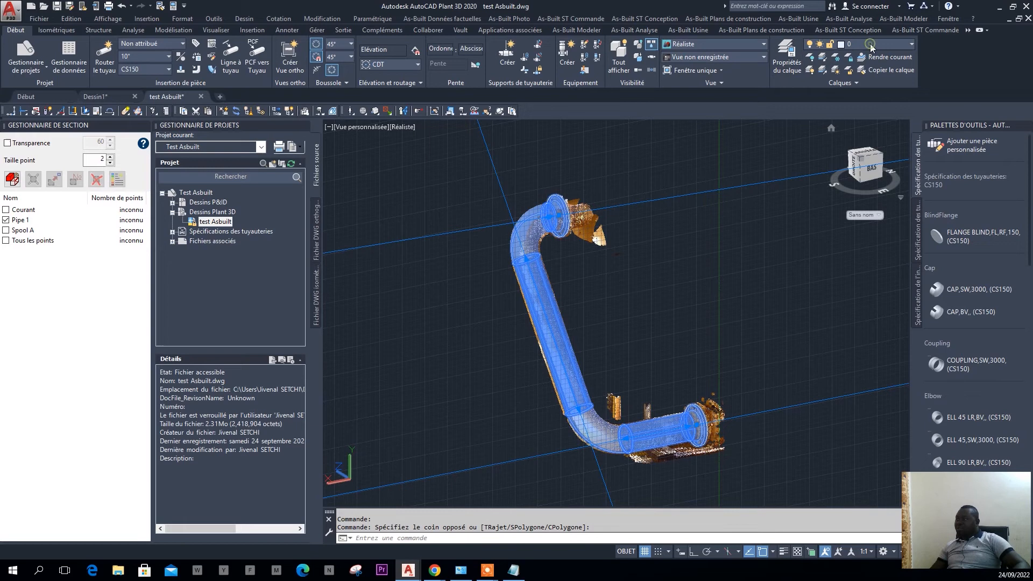
{"action": "left_click", "coordinate": [874, 43]}
{"action": "left_click", "coordinate": [864, 109]}
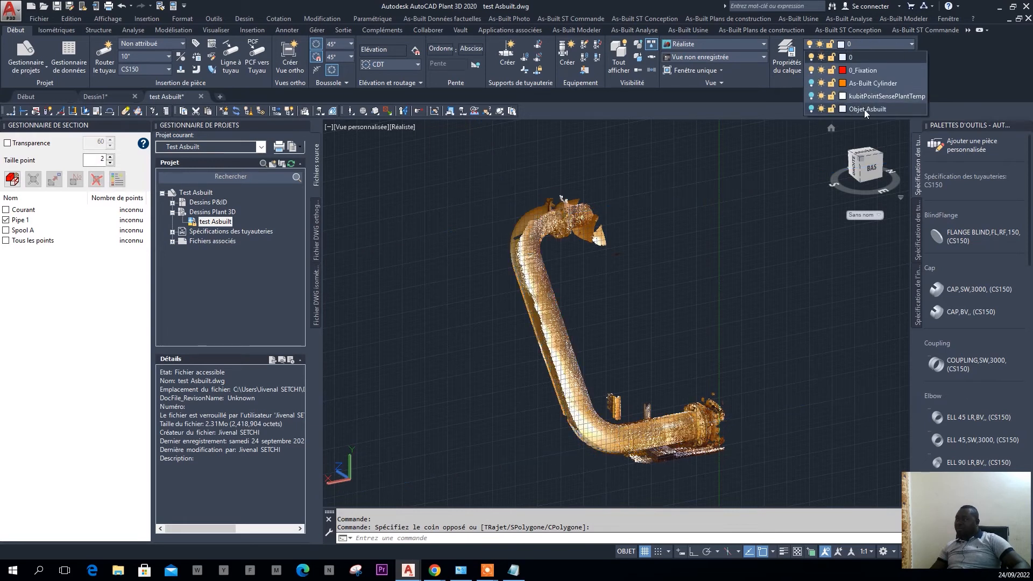
{"action": "left_click", "coordinate": [811, 110]}
{"action": "key", "text": "Escape"}
Create a new layer named Pipe 1 in the layer properties manager
{"action": "left_click", "coordinate": [787, 58]}
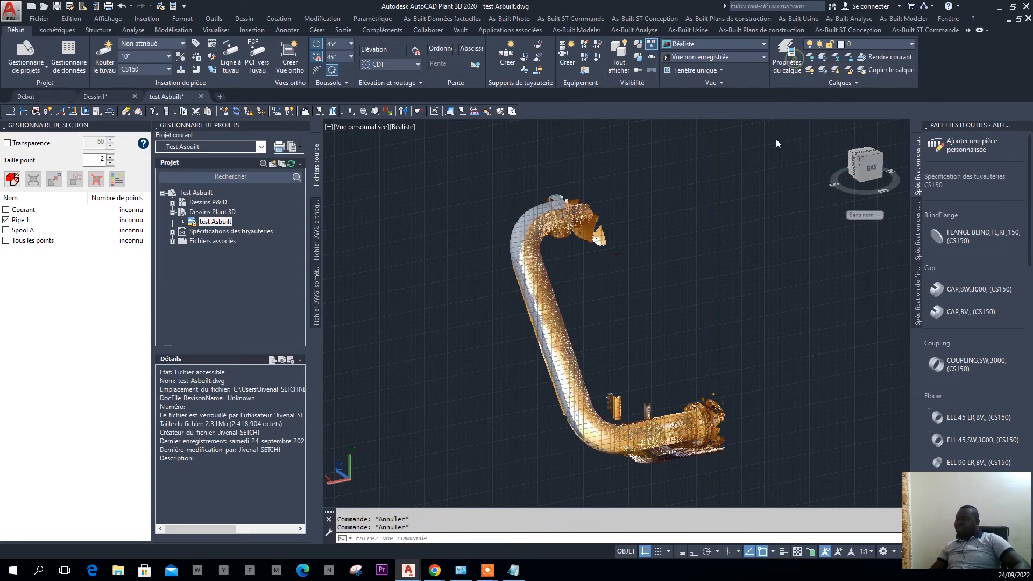
{"action": "left_click", "coordinate": [674, 269]}
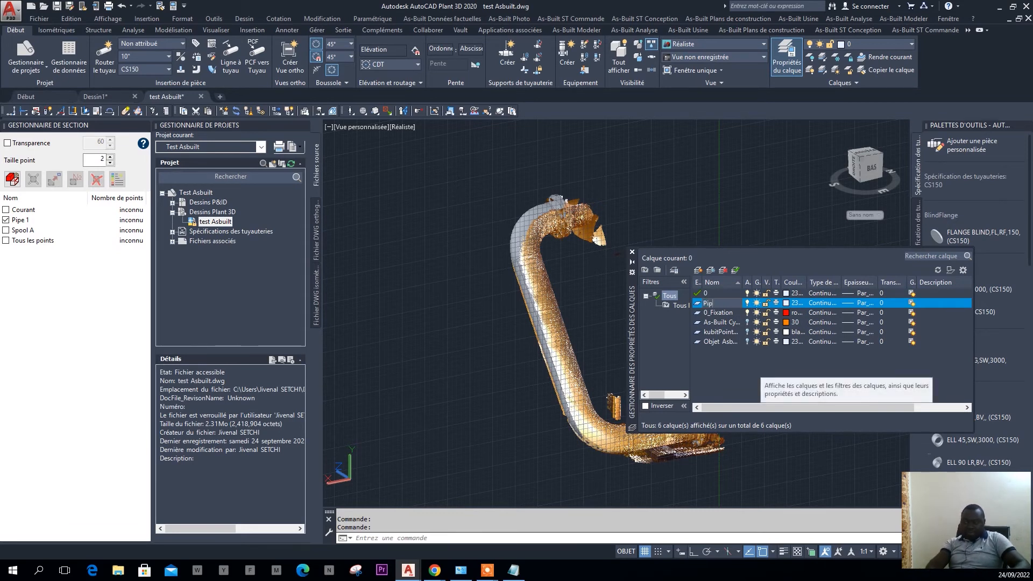
{"action": "type", "text": "Pipe 1"}
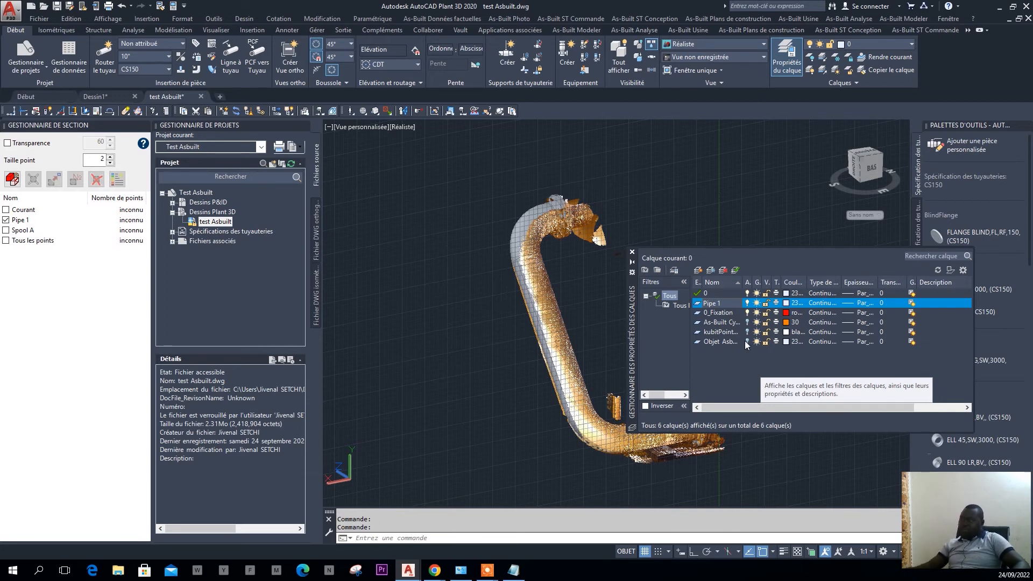
{"action": "key", "text": "Return"}
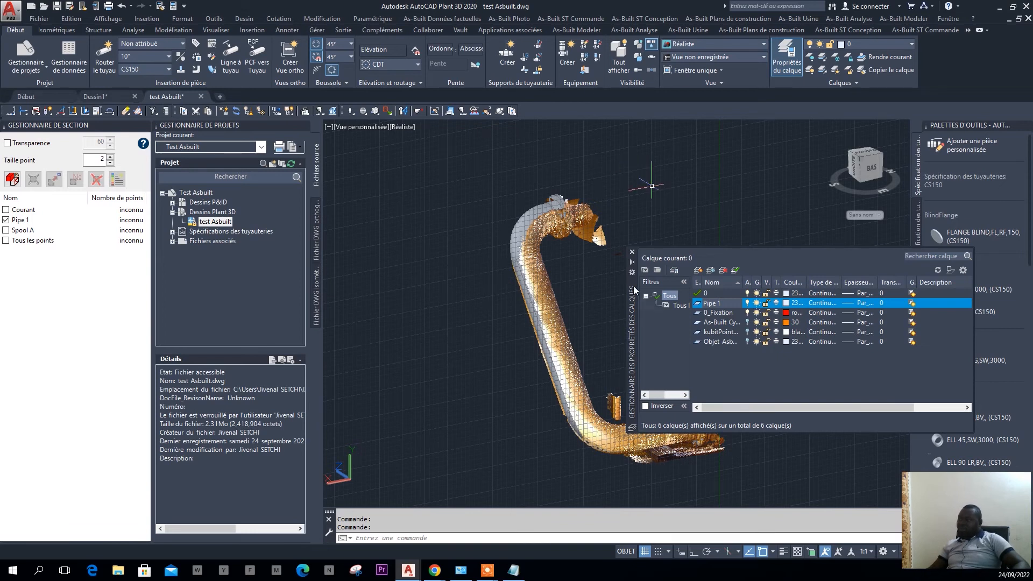
{"action": "left_click", "coordinate": [632, 251]}
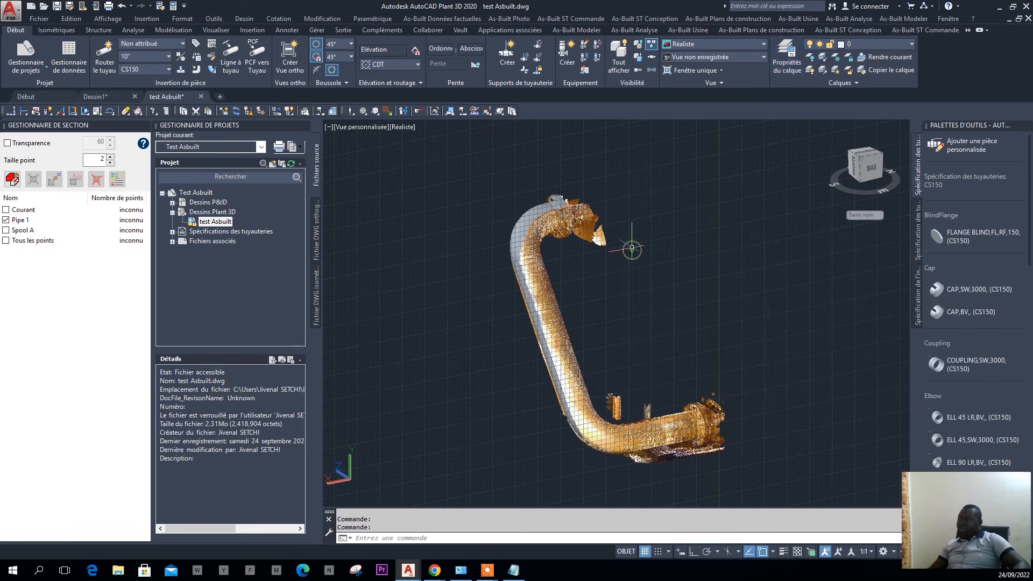
Assign all components of the modelled pipe run to the Pipe 1 layer
{"action": "left_click", "coordinate": [466, 161]}
{"action": "left_click", "coordinate": [758, 424]}
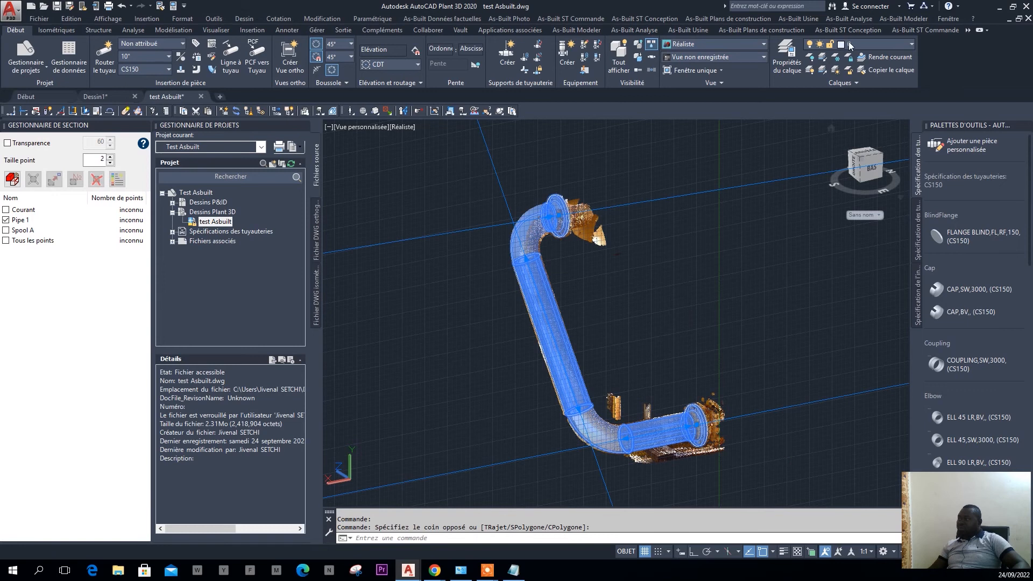
{"action": "left_click", "coordinate": [848, 41]}
{"action": "left_click", "coordinate": [861, 124]}
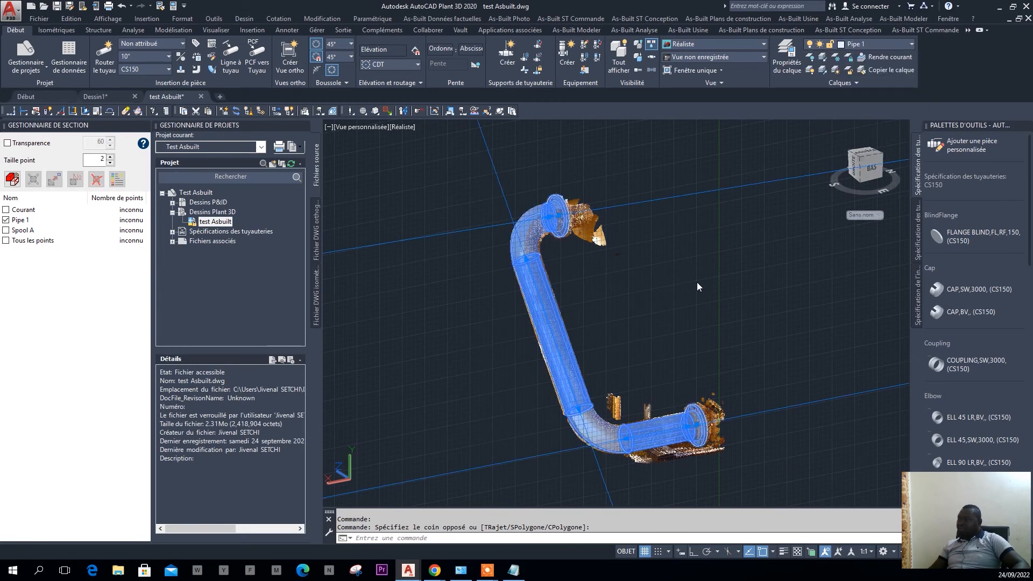
{"action": "key", "text": "Escape"}
Set the viewport's visual style to 2D wireframe (Filaire 2D)
{"action": "scroll", "coordinate": [627, 261], "scroll_direction": "down", "scroll_amount": 2}
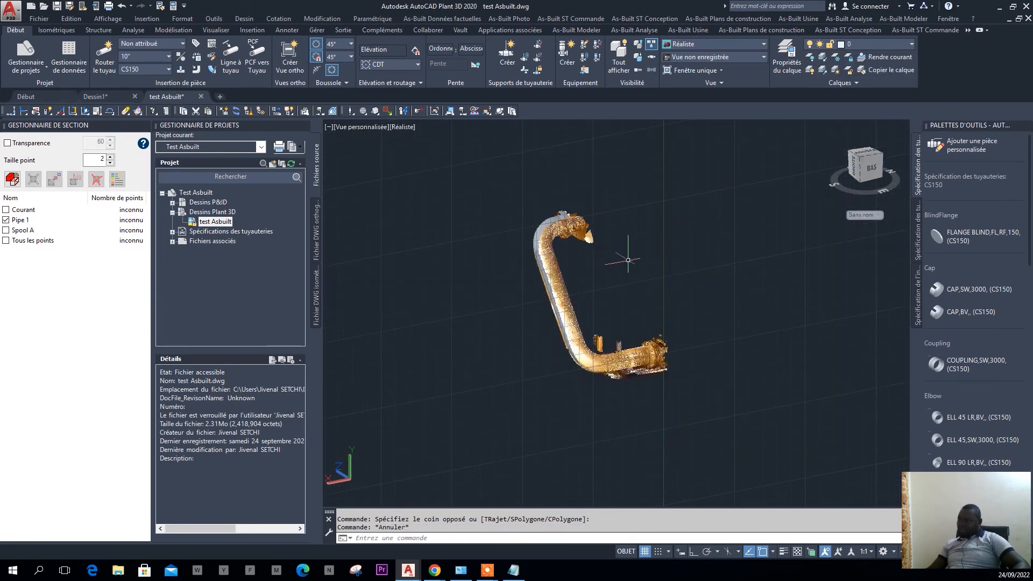
{"action": "left_click", "coordinate": [591, 241]}
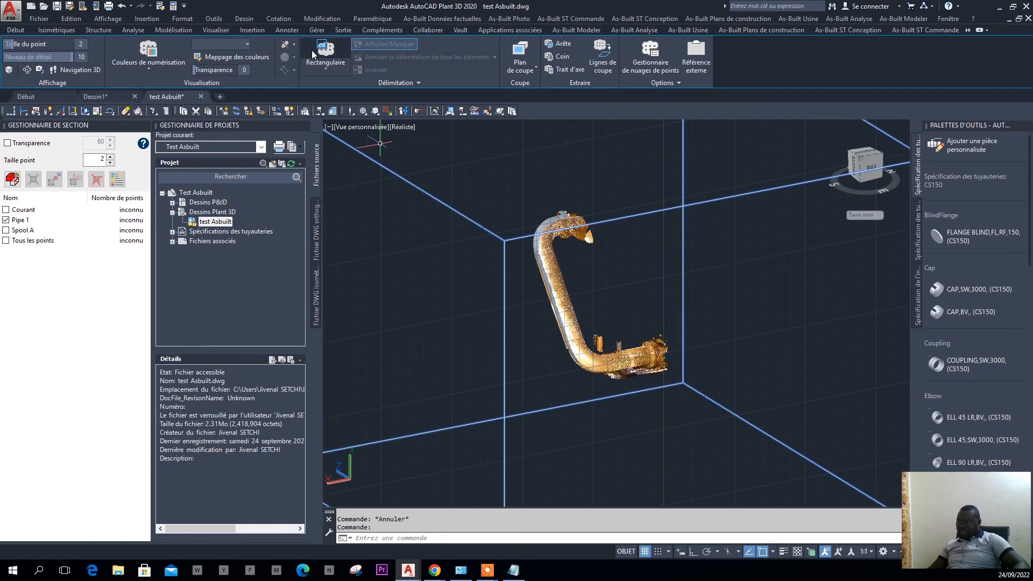
{"action": "left_click", "coordinate": [403, 127]}
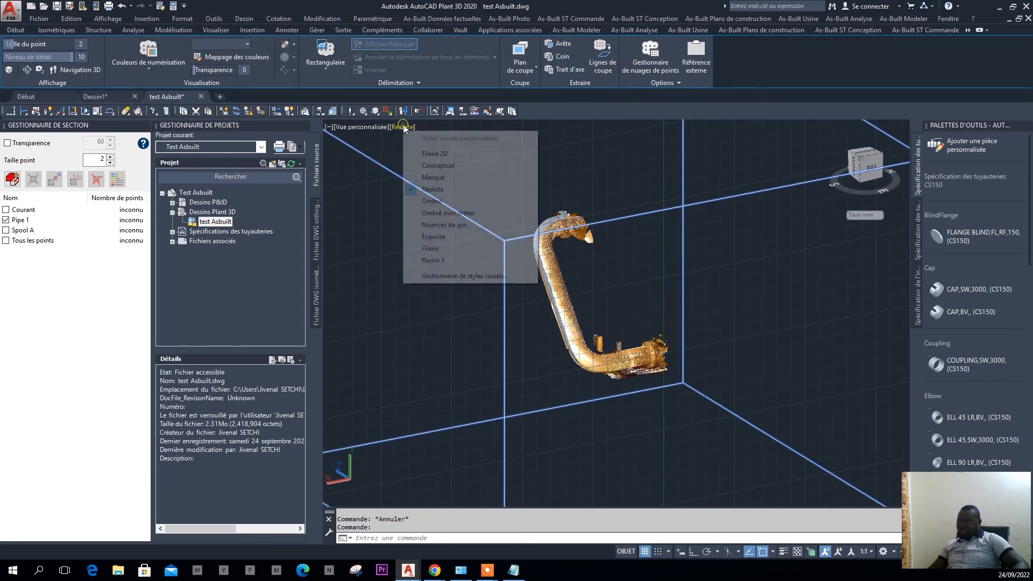
{"action": "left_click", "coordinate": [434, 154]}
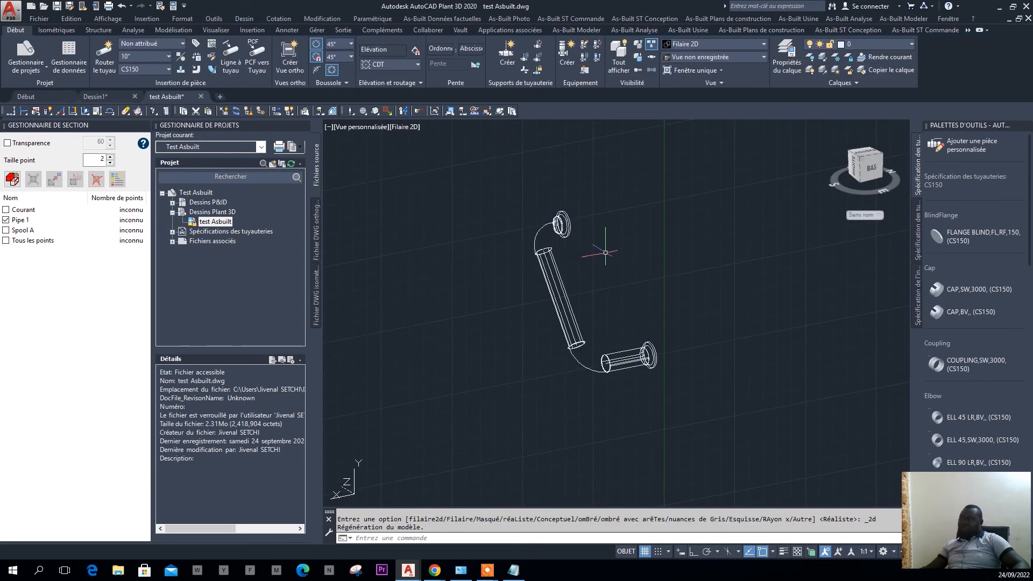
Check which layer the pipe run's flanges, pipes and elbows are on in the wireframe view
{"action": "scroll", "coordinate": [564, 229], "scroll_direction": "up", "scroll_amount": 4}
{"action": "left_click", "coordinate": [598, 180]}
{"action": "left_click", "coordinate": [534, 243]}
{"action": "scroll", "coordinate": [592, 272], "scroll_direction": "down", "scroll_amount": 2}
{"action": "key", "text": "Escape"}
{"action": "scroll", "coordinate": [648, 306], "scroll_direction": "down", "scroll_amount": 2}
{"action": "left_click", "coordinate": [731, 431]}
{"action": "left_click", "coordinate": [492, 266]}
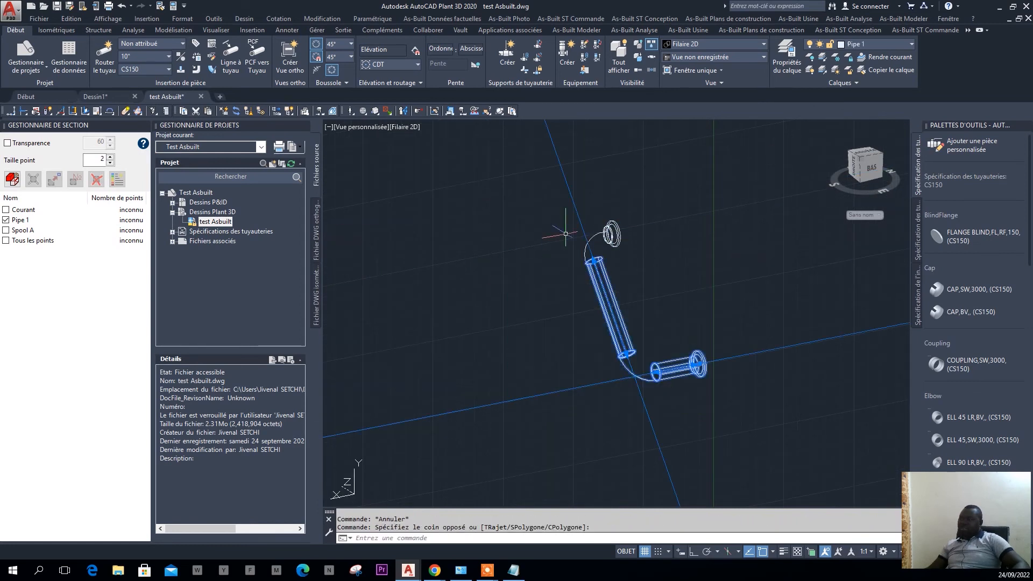
{"action": "key", "text": "Escape"}
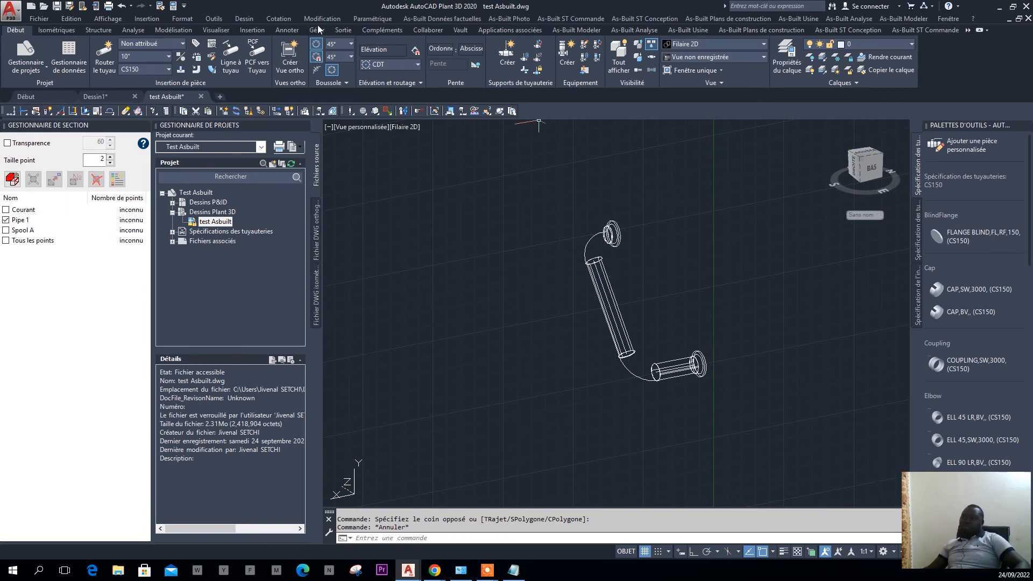
Export the whole pipe run with its connected objects as Plant 3D piping, with beams set to Aucune exportation
{"action": "left_click", "coordinate": [685, 29]}
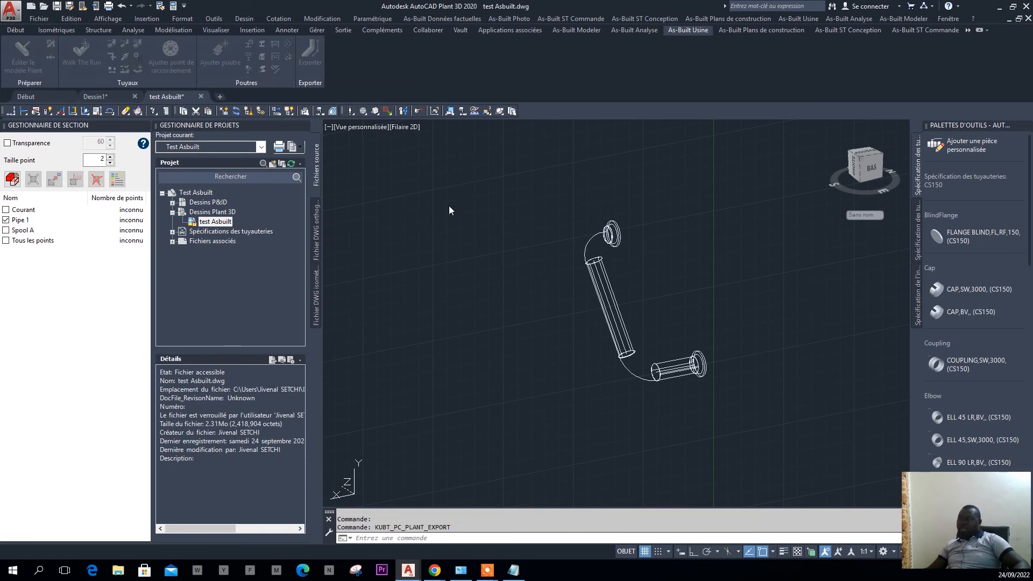
{"action": "left_click_drag", "start_coordinate": [457, 168], "coordinate": [517, 156]}
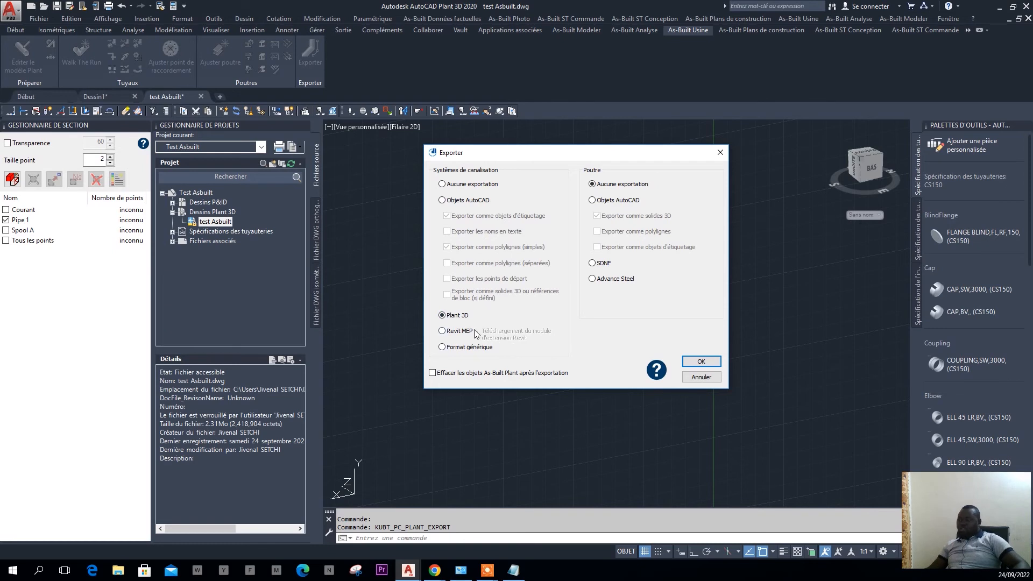
{"action": "left_click", "coordinate": [701, 362]}
{"action": "left_click", "coordinate": [565, 210]}
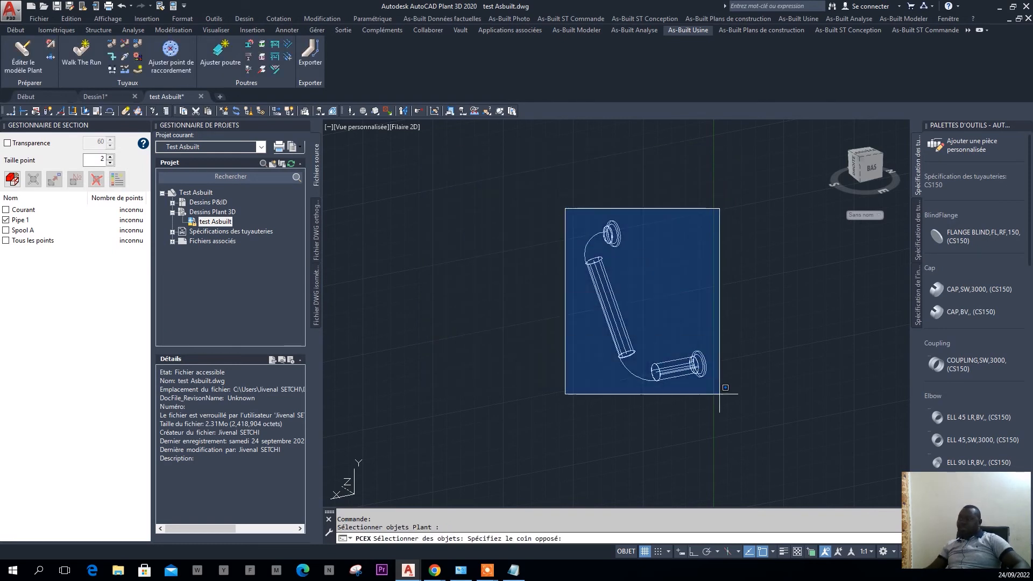
{"action": "left_click", "coordinate": [735, 406]}
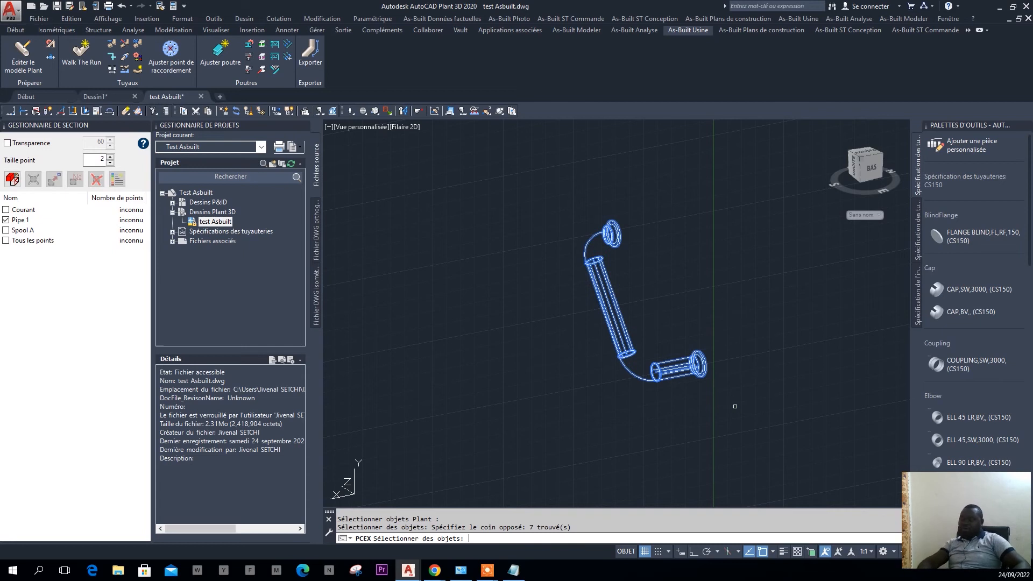
{"action": "key", "text": "Return"}
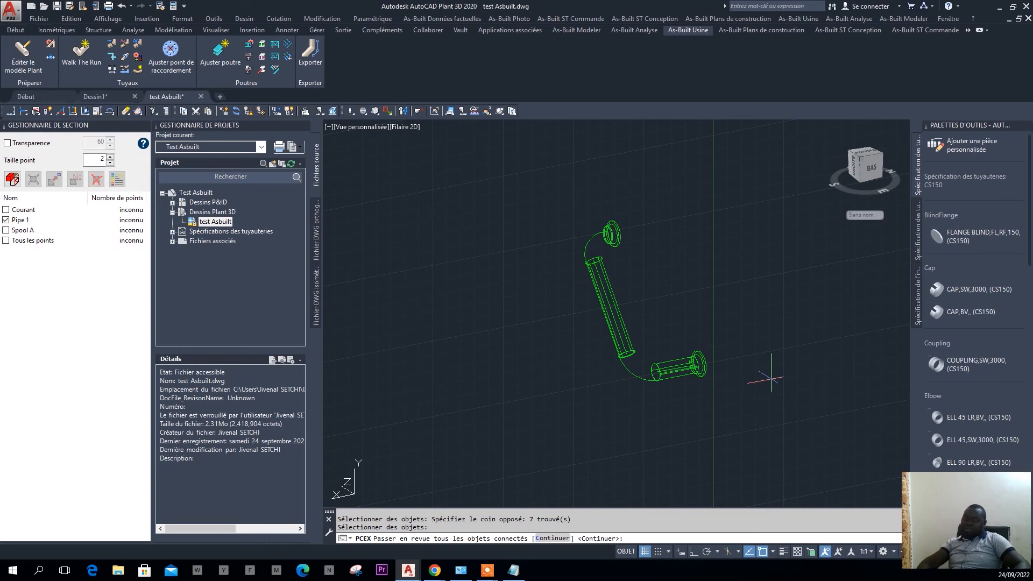
{"action": "key", "text": "Return"}
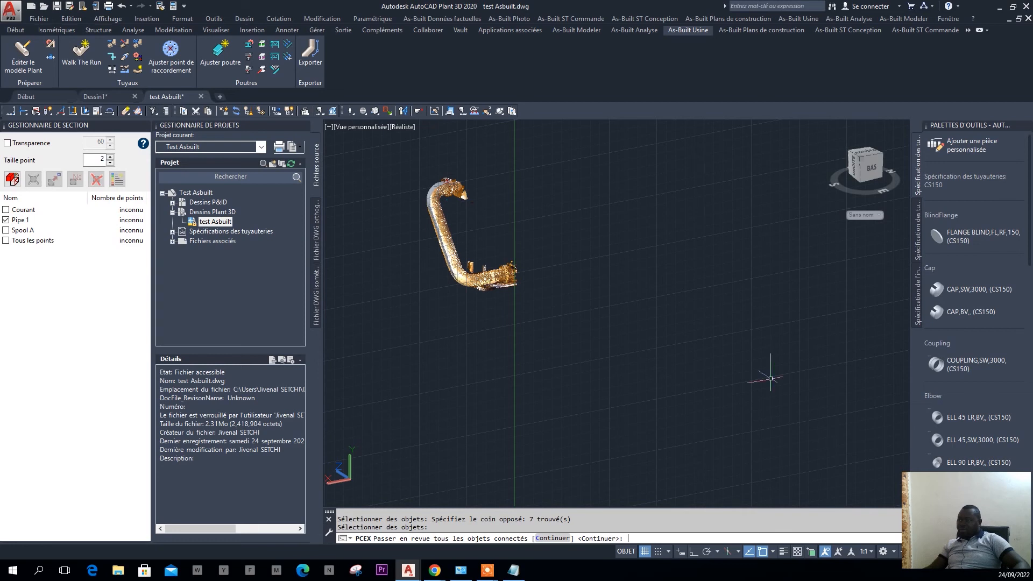
{"action": "key", "text": "Return"}
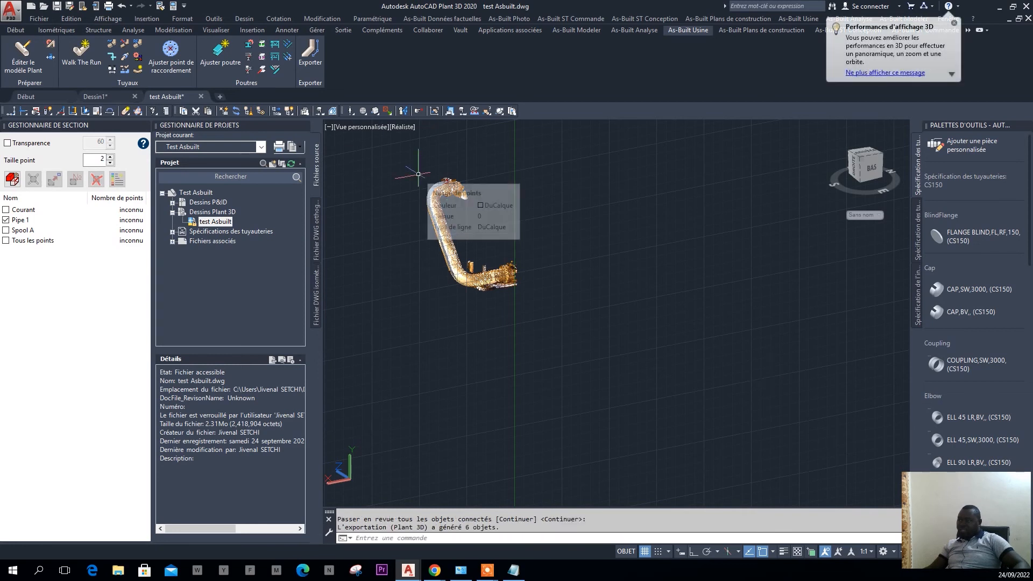
Turn off hardware acceleration in the graphics performance settings and view the exported Plant 3D run
{"action": "scroll", "coordinate": [418, 174], "scroll_direction": "up", "scroll_amount": 3}
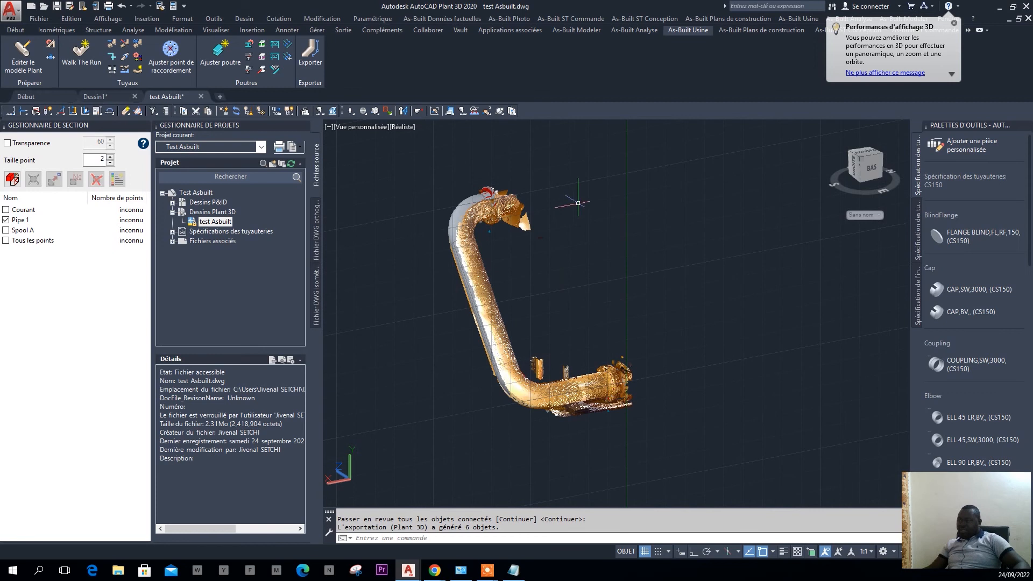
{"action": "scroll", "coordinate": [480, 181], "scroll_direction": "up", "scroll_amount": 5}
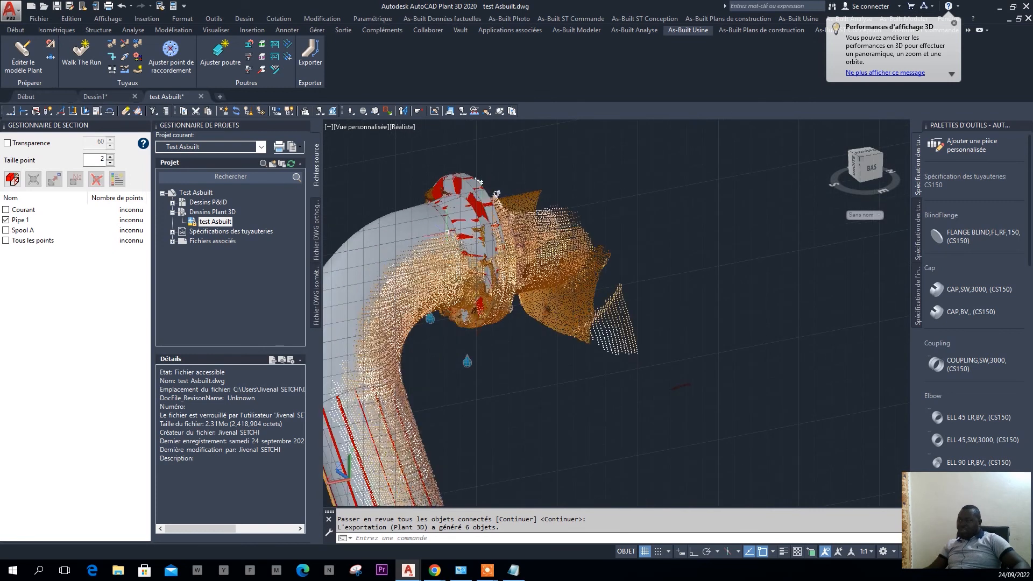
{"action": "scroll", "coordinate": [479, 181], "scroll_direction": "down", "scroll_amount": 4}
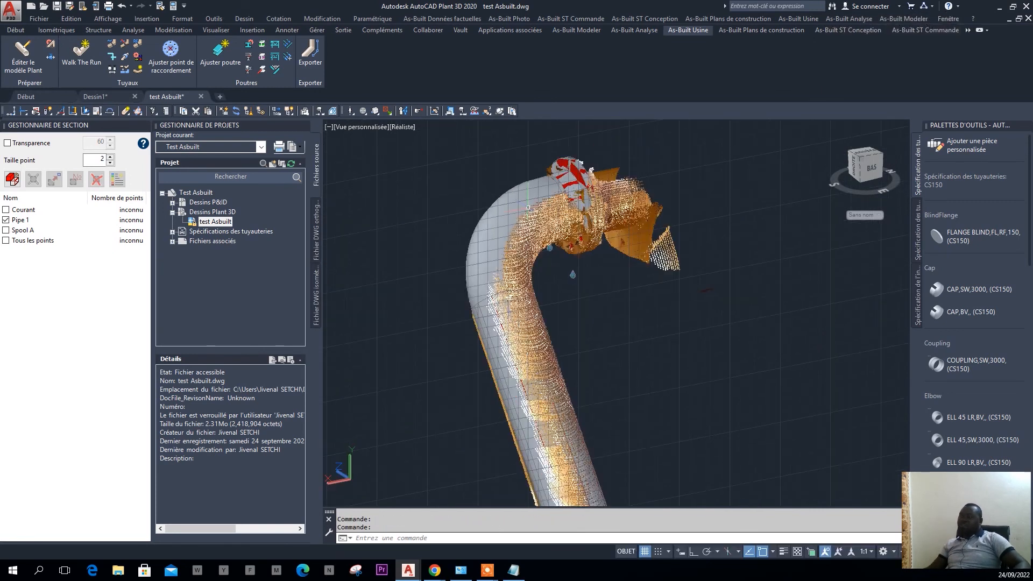
{"action": "left_click", "coordinate": [671, 247]}
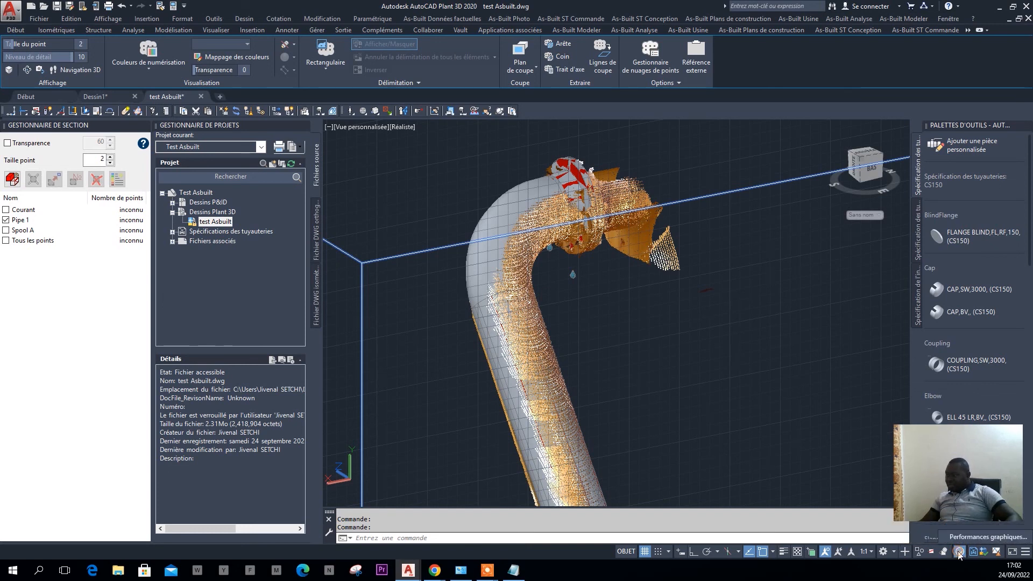
{"action": "left_click", "coordinate": [972, 548]}
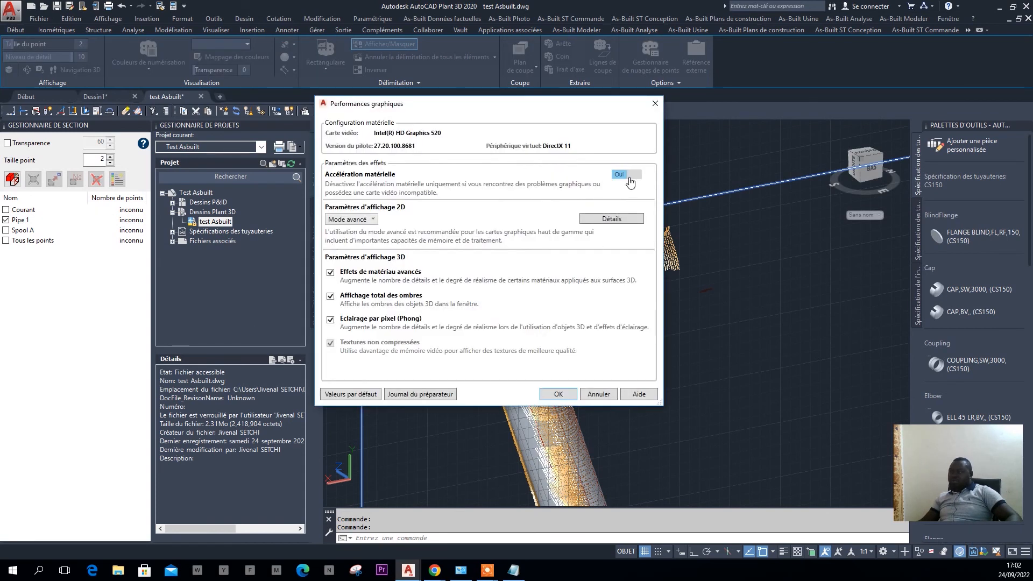
{"action": "left_click", "coordinate": [632, 174]}
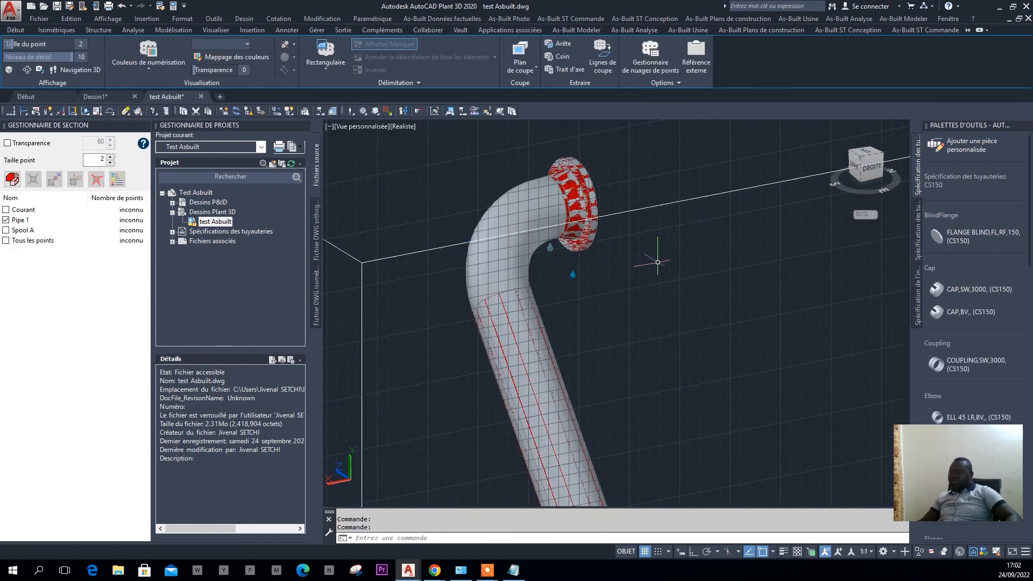
{"action": "key", "text": "Escape"}
{"action": "scroll", "coordinate": [638, 244], "scroll_direction": "down", "scroll_amount": 4}
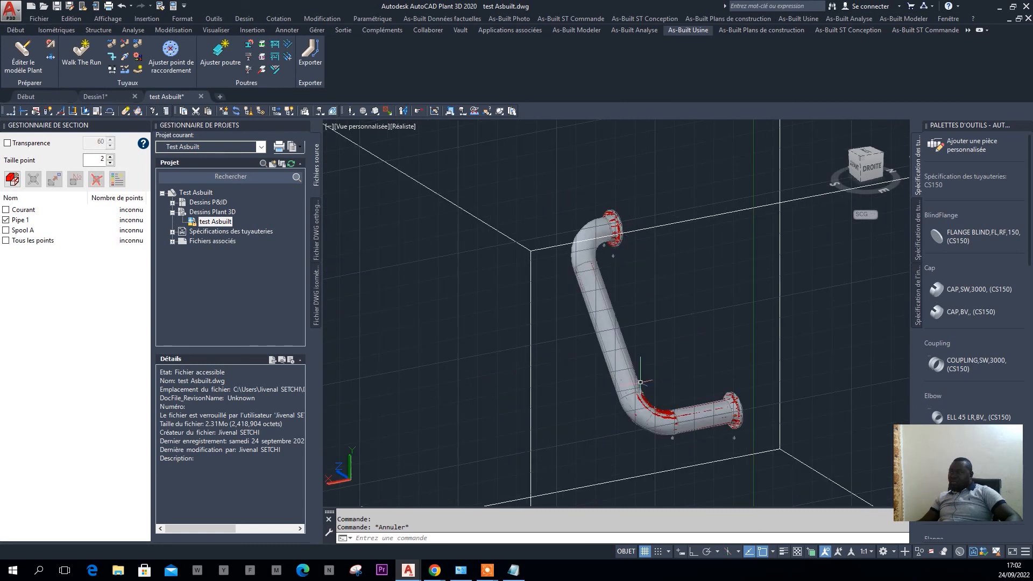
Examine the exported Plant 3D pipe run from several angles, including its elbows and both end flanges
{"action": "scroll", "coordinate": [694, 329], "scroll_direction": "down", "scroll_amount": 4}
{"action": "scroll", "coordinate": [617, 323], "scroll_direction": "up", "scroll_amount": 3}
{"action": "scroll", "coordinate": [635, 263], "scroll_direction": "up", "scroll_amount": 3}
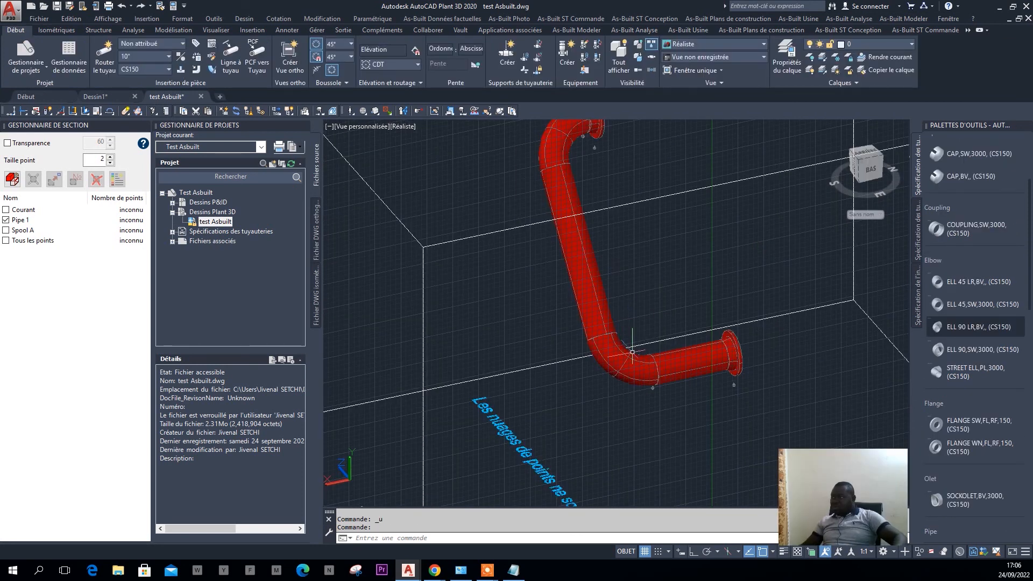
{"action": "middle_click_drag", "start_coordinate": [669, 216], "coordinate": [673, 265]}
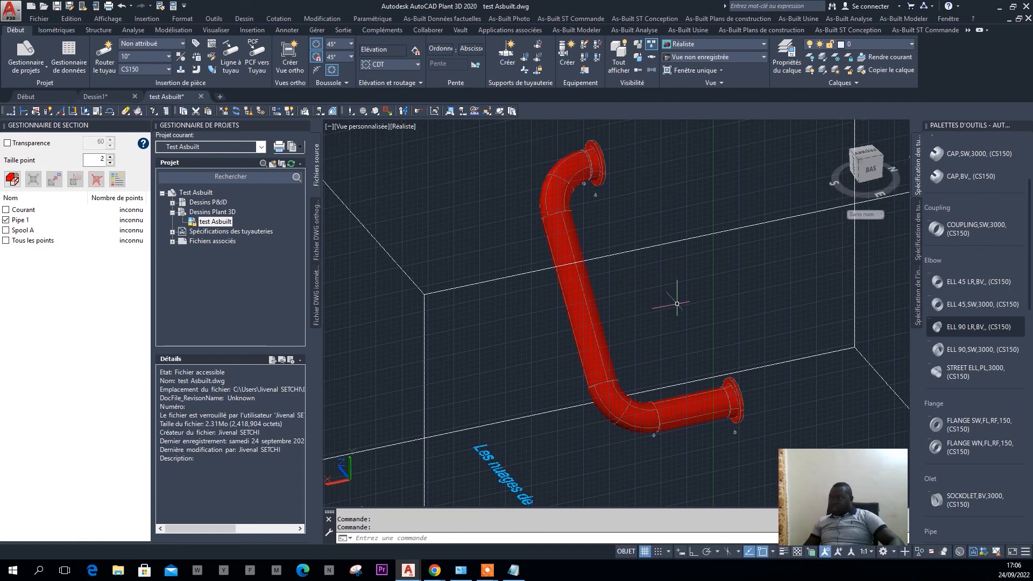
{"action": "middle_click_drag", "start_coordinate": [724, 341], "coordinate": [581, 402], "text": "shift"}
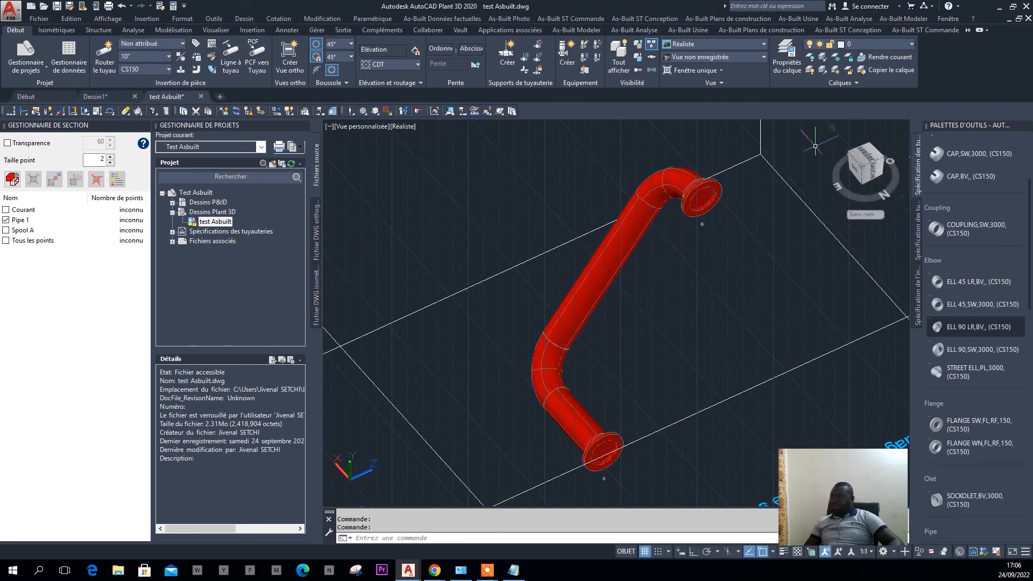
{"action": "middle_click_drag", "start_coordinate": [732, 373], "coordinate": [548, 254]}
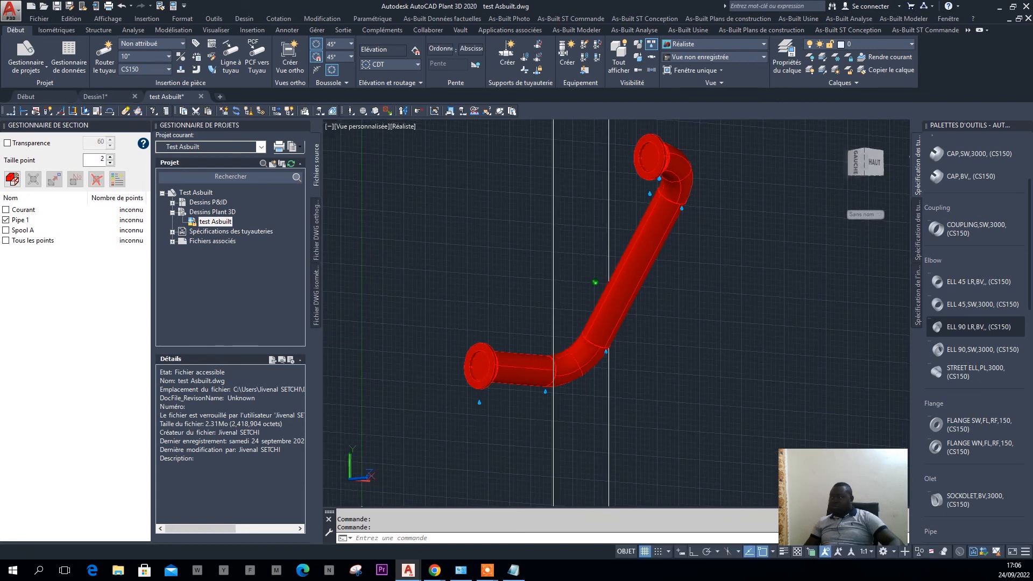
{"action": "middle_click_drag", "start_coordinate": [728, 241], "coordinate": [925, 330]}
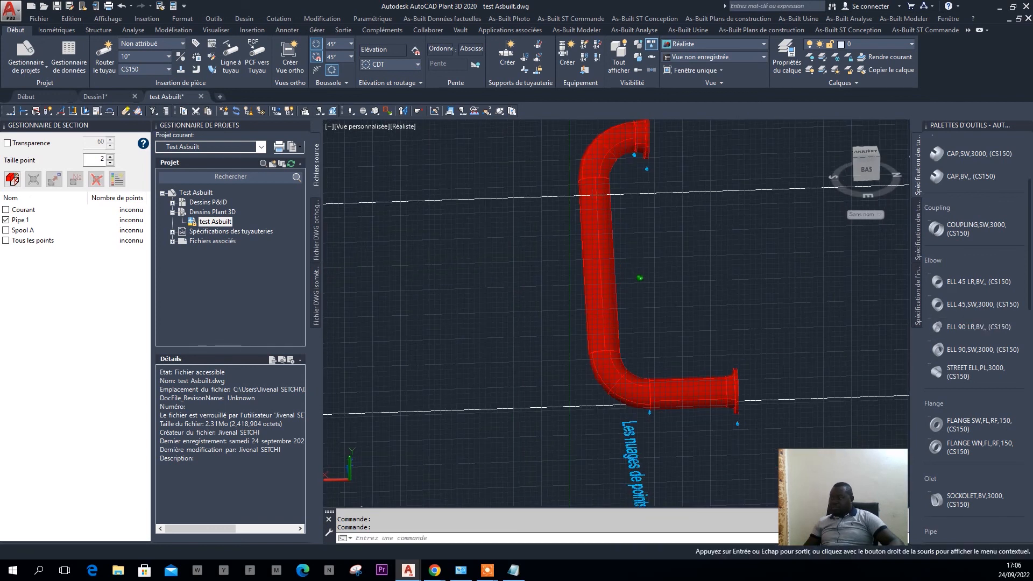
{"action": "middle_click_drag", "start_coordinate": [739, 343], "coordinate": [592, 339], "text": "shift"}
{"action": "scroll", "coordinate": [627, 404], "scroll_direction": "up", "scroll_amount": 4}
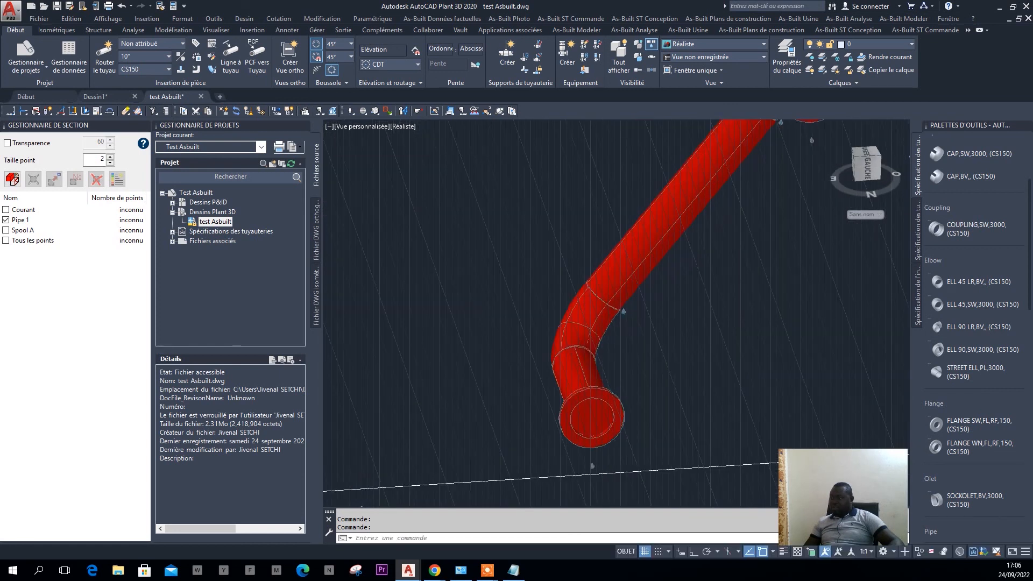
{"action": "scroll", "coordinate": [615, 315], "scroll_direction": "down", "scroll_amount": 5}
{"action": "middle_click_drag", "start_coordinate": [688, 288], "coordinate": [647, 319]}
{"action": "scroll", "coordinate": [646, 318], "scroll_direction": "down", "scroll_amount": 3}
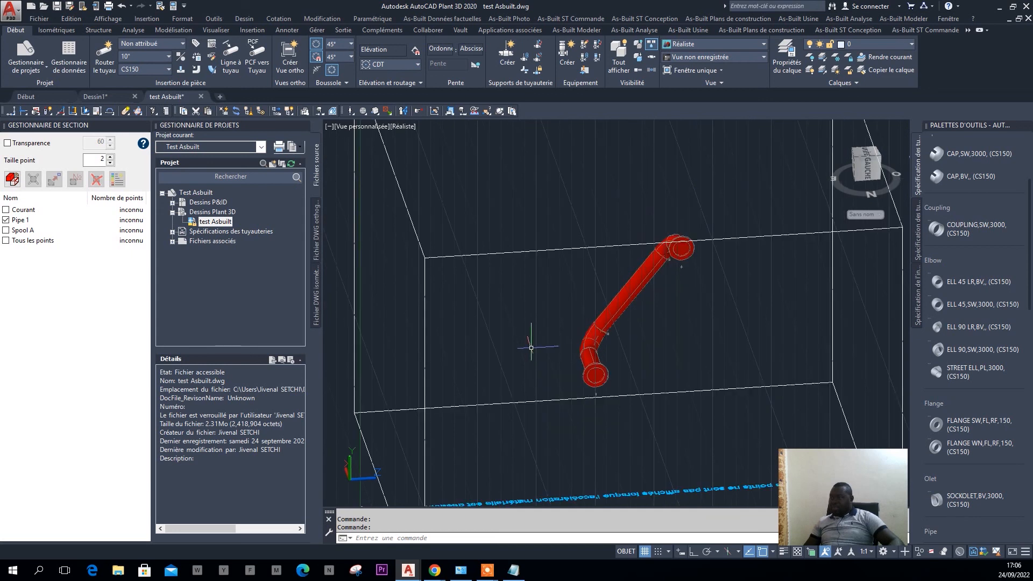
{"action": "middle_click_drag", "start_coordinate": [537, 342], "coordinate": [719, 350], "text": "shift"}
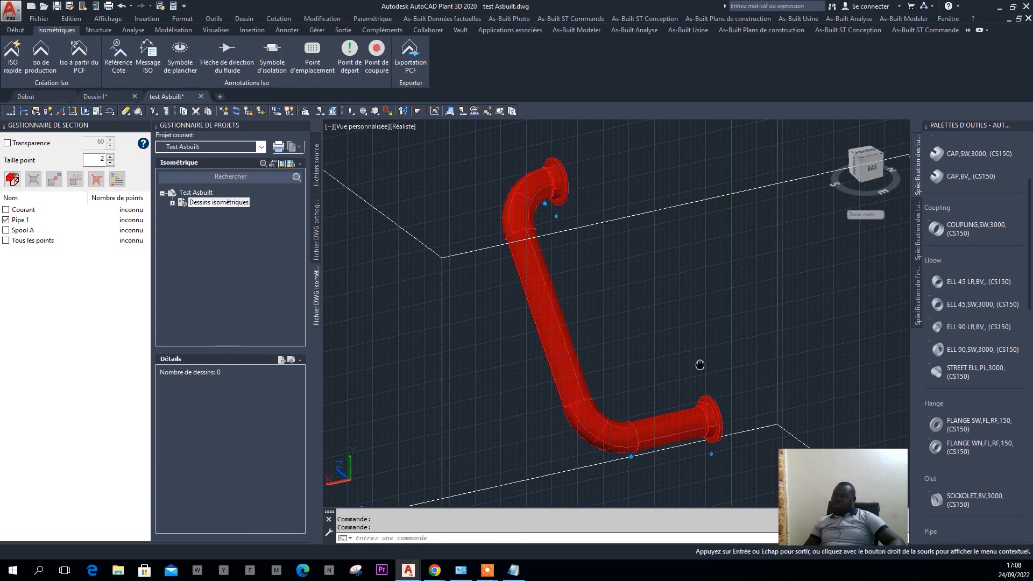
{"action": "middle_click_drag", "start_coordinate": [698, 361], "coordinate": [684, 362]}
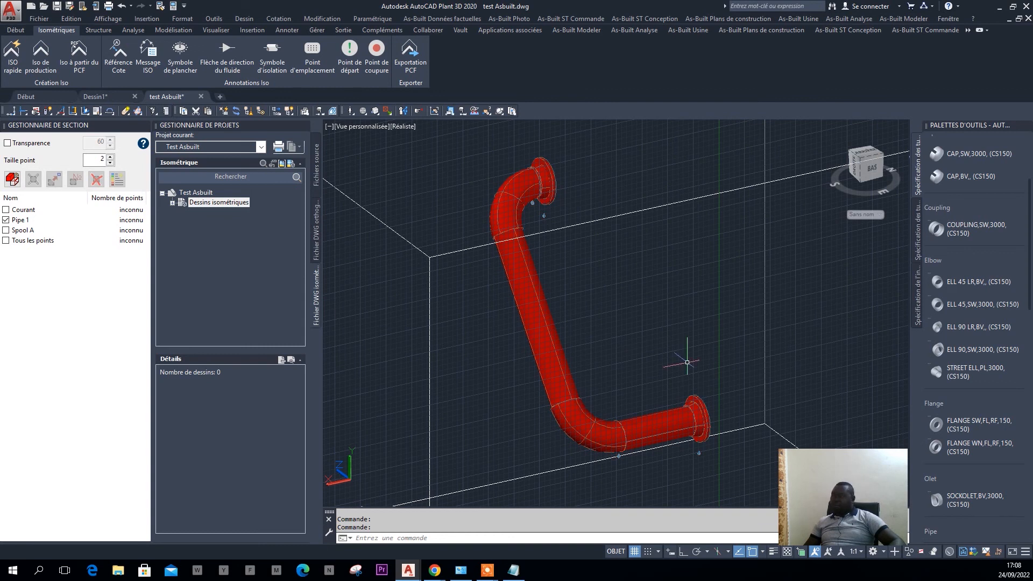